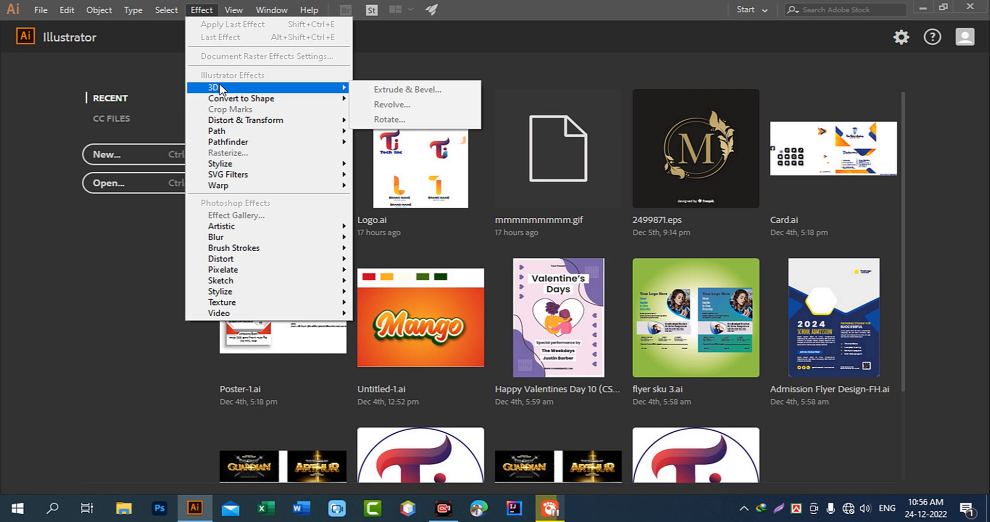
# Step: Create a new 1000 x 800 px document in RGB Color mode
pyautogui.click(493, 72)
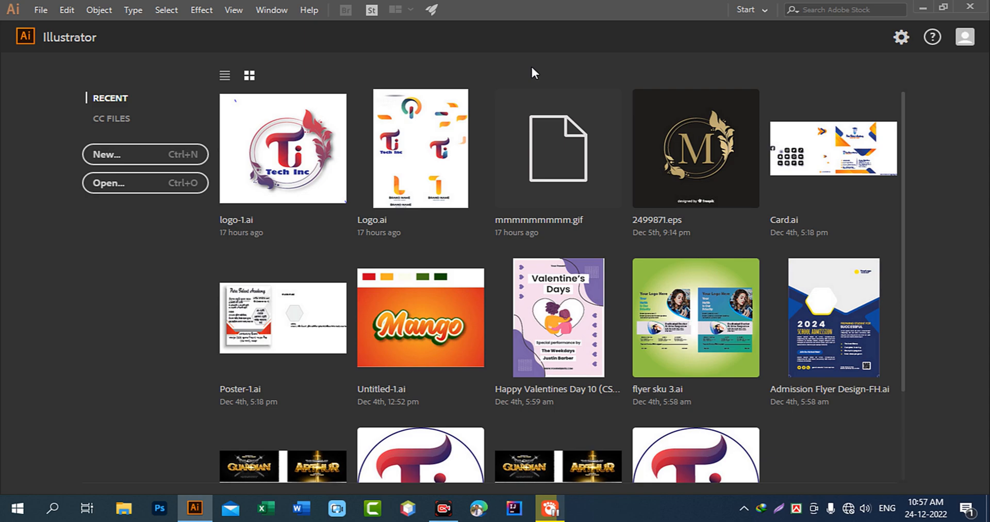
pyautogui.click(41, 10)
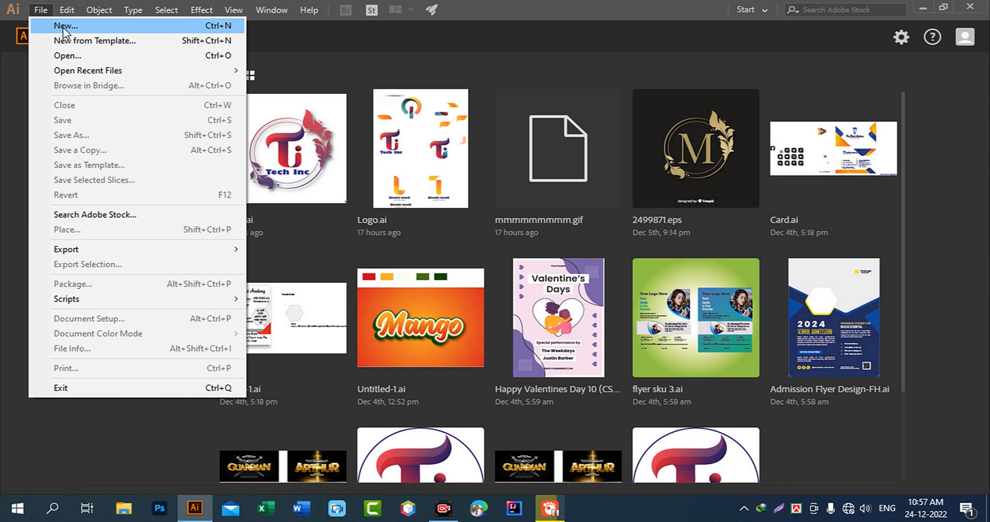
pyautogui.click(64, 25)
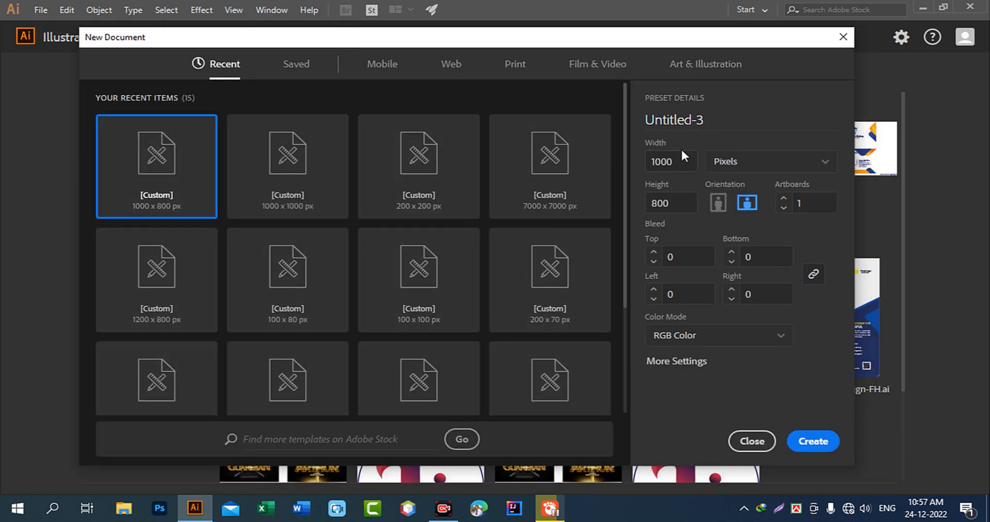
pyautogui.click(645, 161)
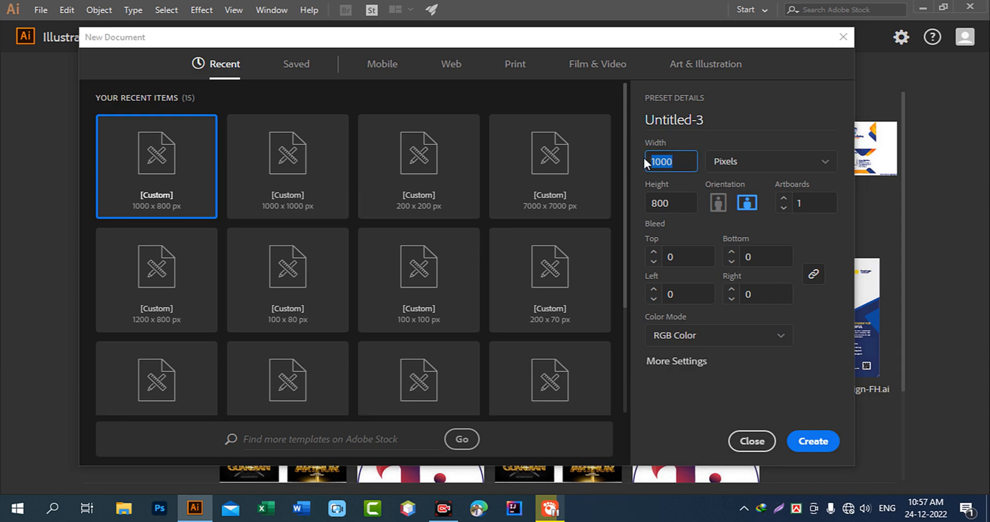
pyautogui.click(670, 203)
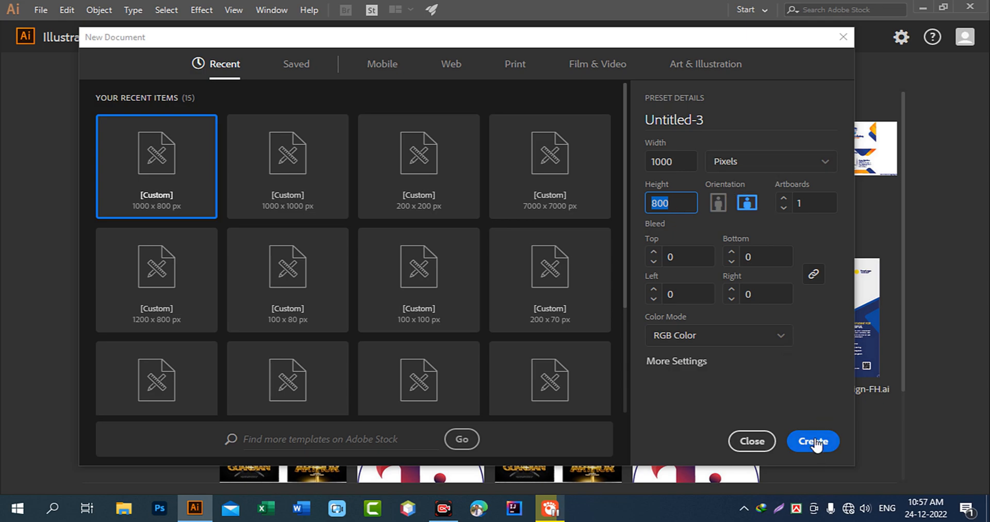
pyautogui.click(812, 440)
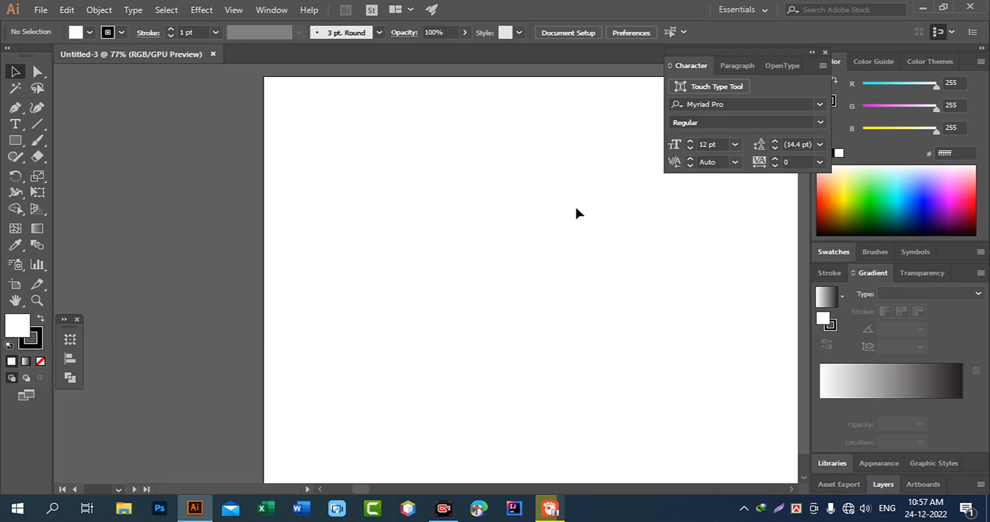
pyautogui.moveTo(572, 206); pyautogui.dragTo(416, 197)
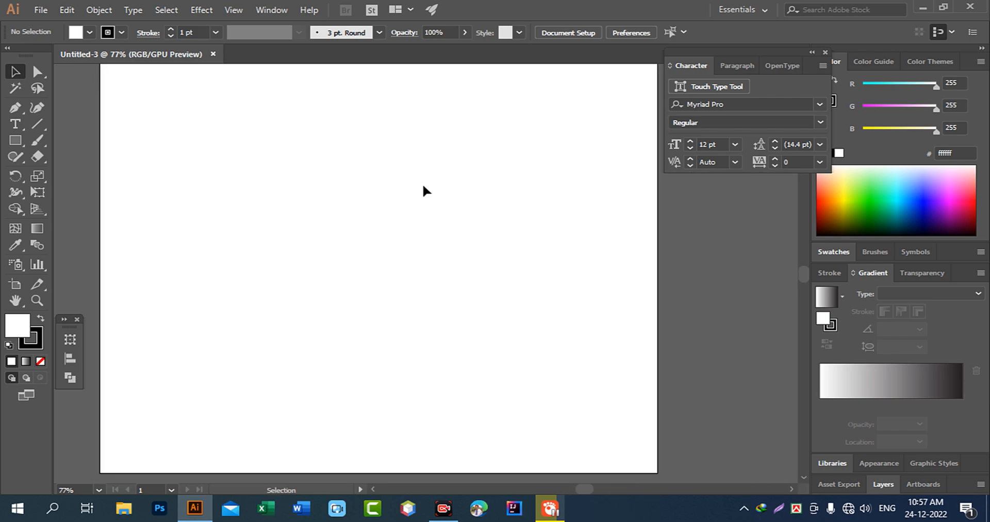
# Step: Add the two-line text "WELCOME WORLD" in the upper part of the artboard and enlarge it to about 138 pt
pyautogui.click(14, 125)
pyautogui.click(203, 174)
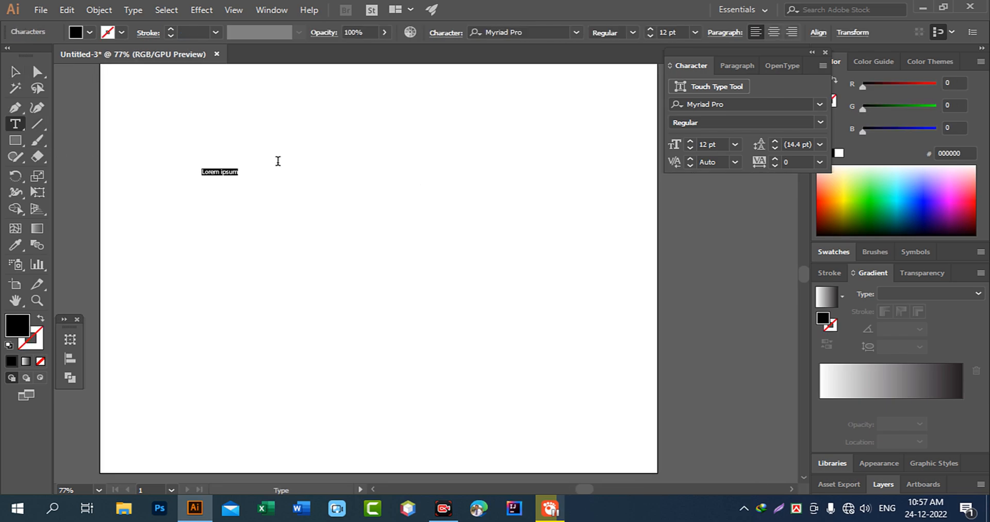
pyautogui.write('w')
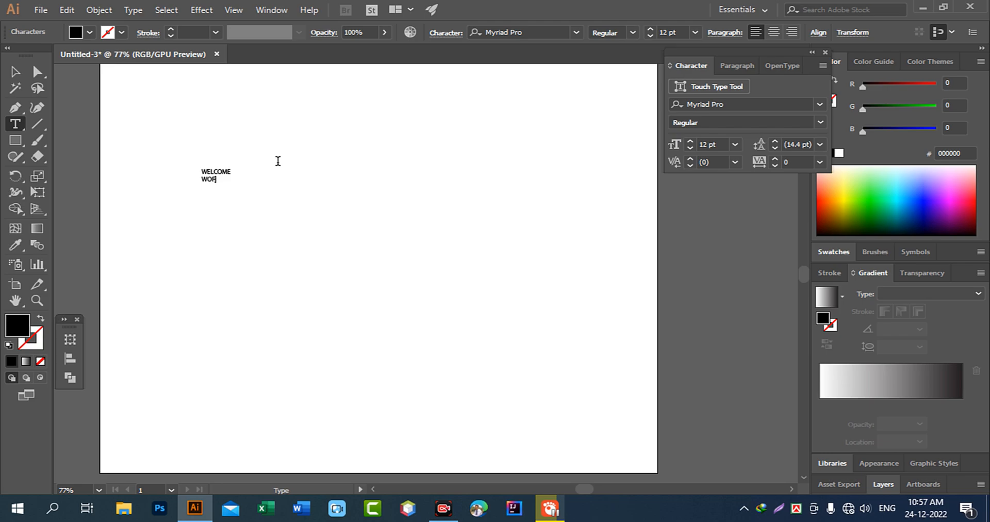
pyautogui.click(15, 73)
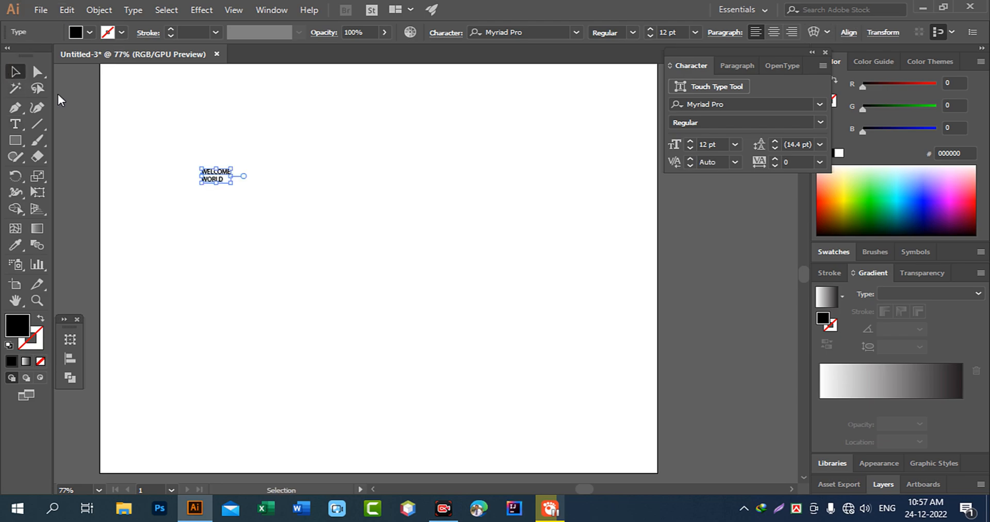
pyautogui.moveTo(231, 183); pyautogui.dragTo(526, 333)
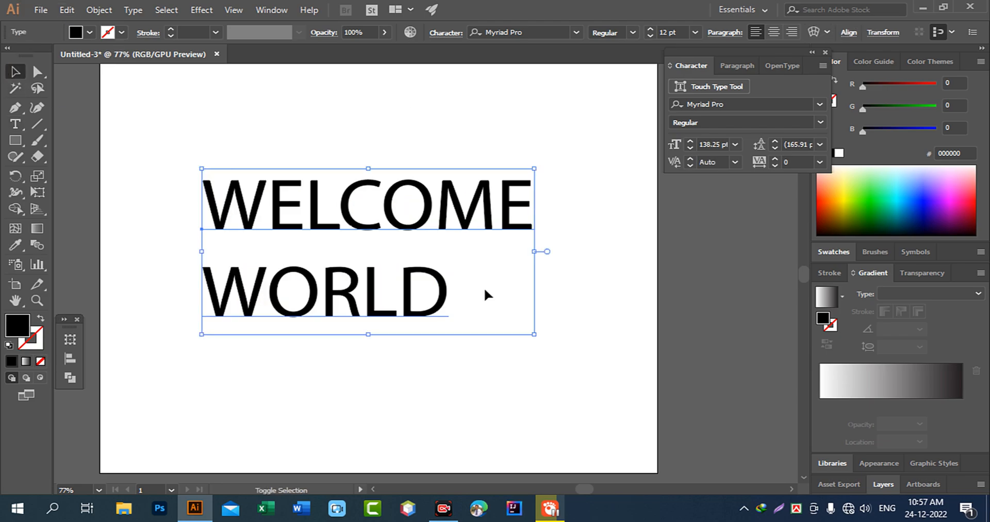
# Step: Center-align the two text lines within the artboard and set their font to QUARTZO Bold
pyautogui.click(773, 32)
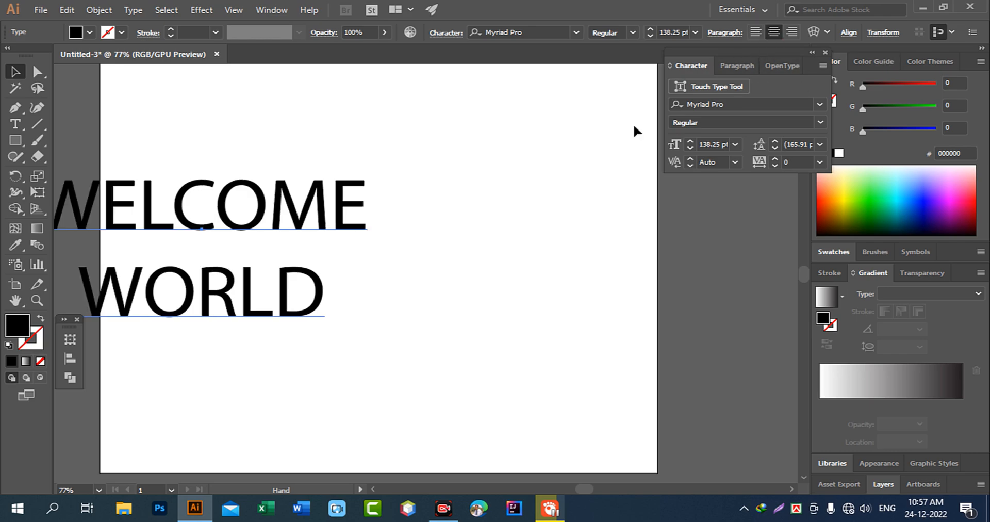
pyautogui.moveTo(335, 221); pyautogui.dragTo(454, 214)
pyautogui.click(521, 33)
pyautogui.write('q')
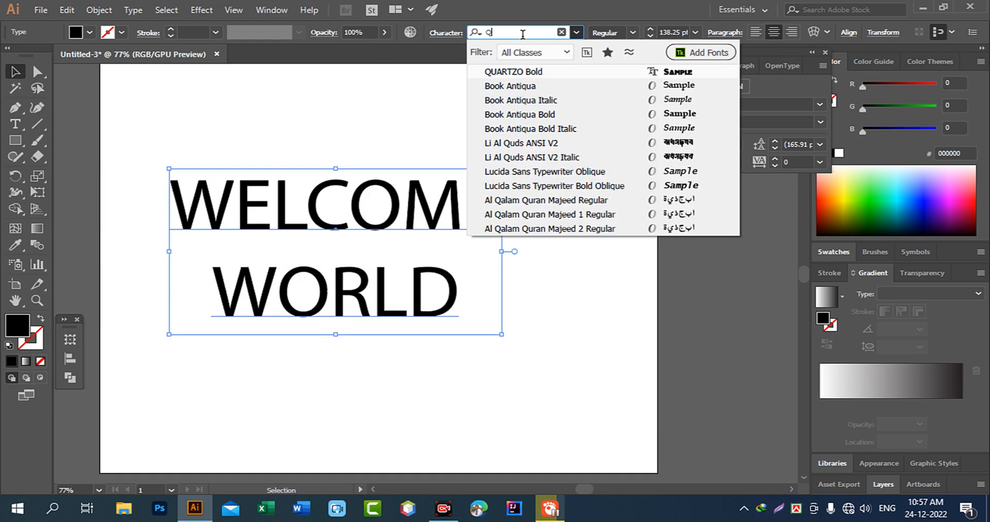
pyautogui.click(495, 75)
# Step: Reposition the text and enlarge it to about 209 pt so it nearly spans the artboard's width
pyautogui.press('space')
pyautogui.moveTo(405, 139); pyautogui.dragTo(424, 147)
pyautogui.moveTo(390, 237); pyautogui.dragTo(343, 191)
pyautogui.moveTo(439, 263); pyautogui.dragTo(627, 403)
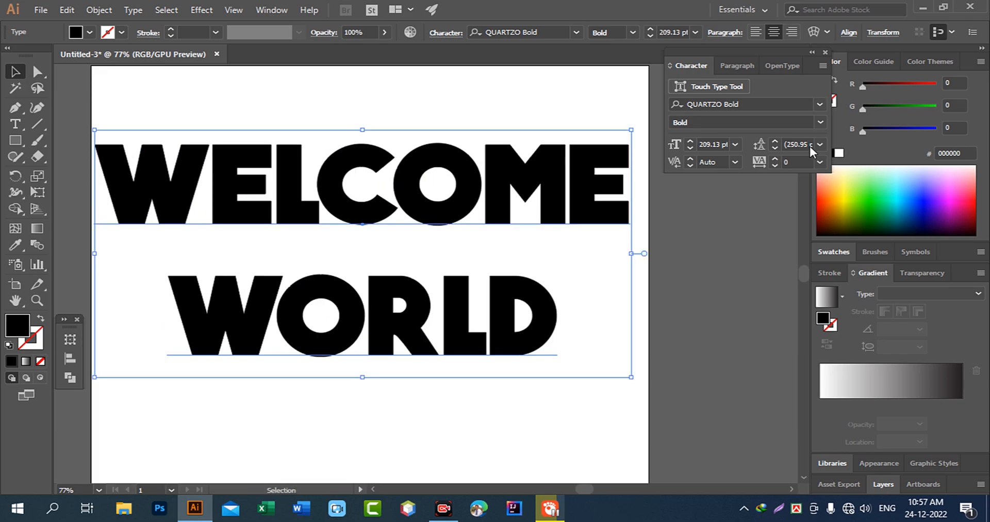
# Step: Tighten the spacing between the two text lines by setting the leading to 154 pt
pyautogui.press('space')
pyautogui.moveTo(595, 183); pyautogui.dragTo(607, 187)
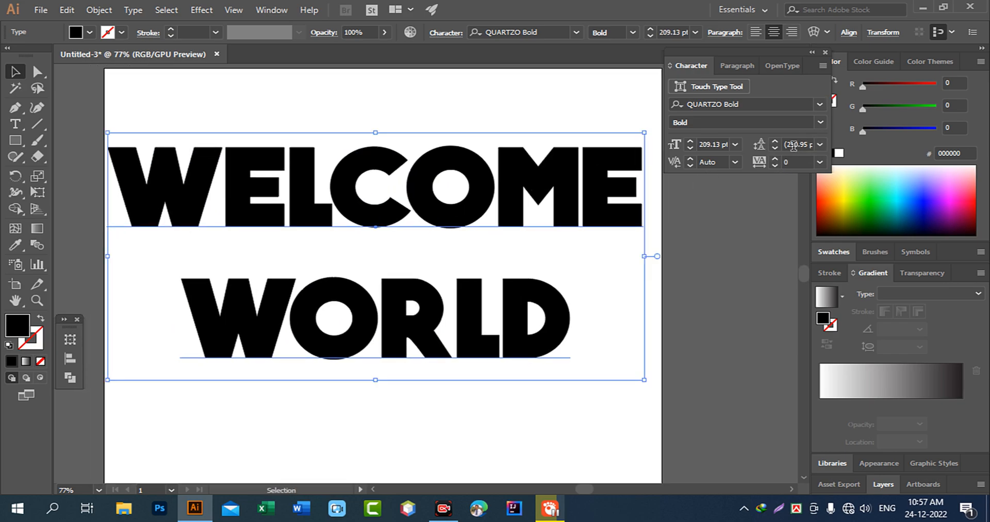
pyautogui.moveTo(775, 148); pyautogui.dragTo(775, 148)
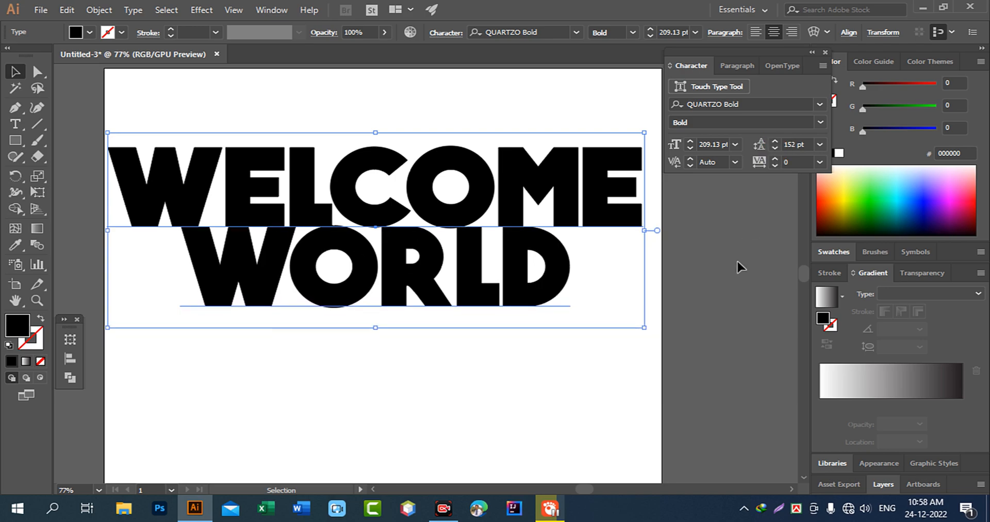
pyautogui.click(775, 141)
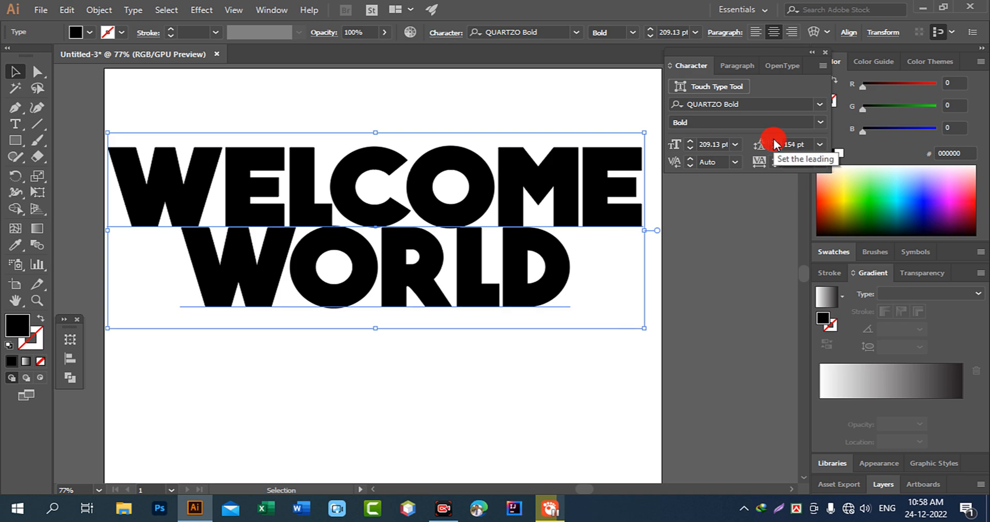
pyautogui.click(775, 141)
pyautogui.click(716, 287)
# Step: Shift the WELCOME WORLD text slightly sideways and convert it to outlines
pyautogui.press('space')
pyautogui.moveTo(524, 311); pyautogui.dragTo(522, 337)
pyautogui.click(548, 354)
pyautogui.press('space')
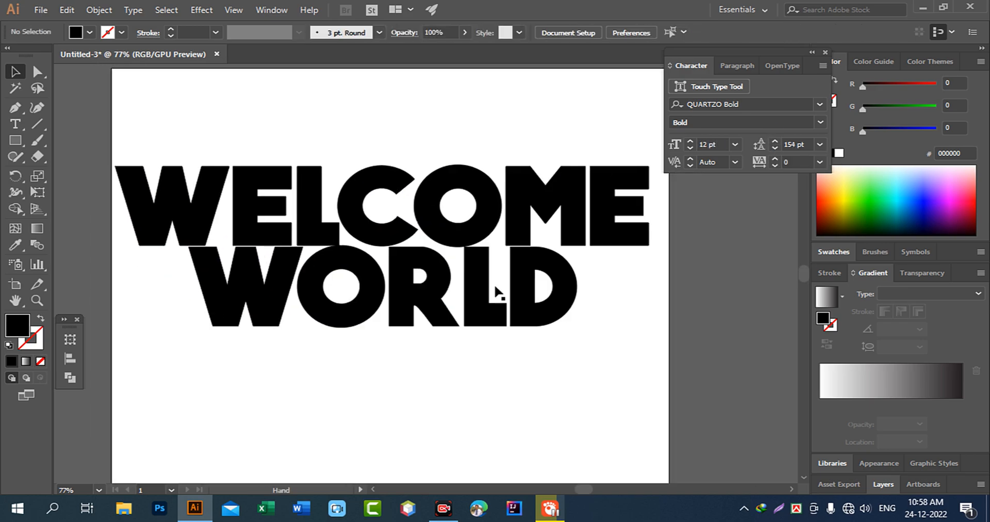
pyautogui.click(486, 253)
pyautogui.moveTo(490, 217); pyautogui.dragTo(494, 217)
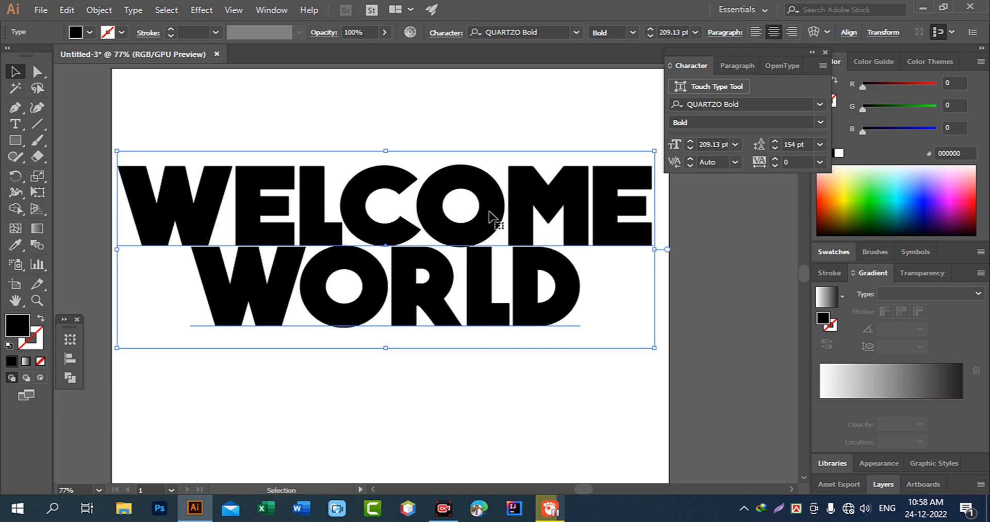
pyautogui.rightClick(489, 211)
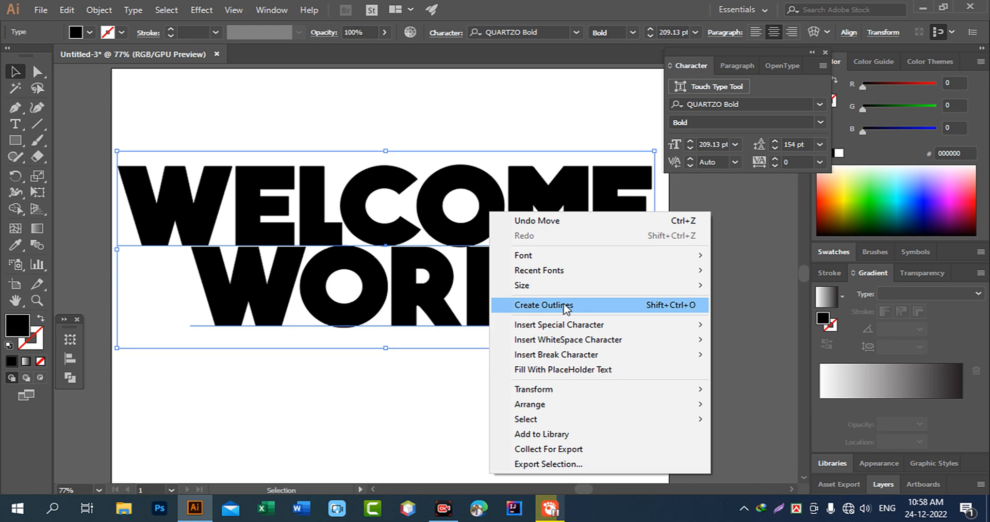
pyautogui.click(610, 308)
pyautogui.click(678, 370)
# Step: Fill the outlined WELCOME WORLD lettering with the light grey swatch e6e6e6
pyautogui.press('space')
pyautogui.moveTo(462, 356); pyautogui.dragTo(413, 391)
pyautogui.click(458, 338)
pyautogui.click(458, 399)
pyautogui.press('space')
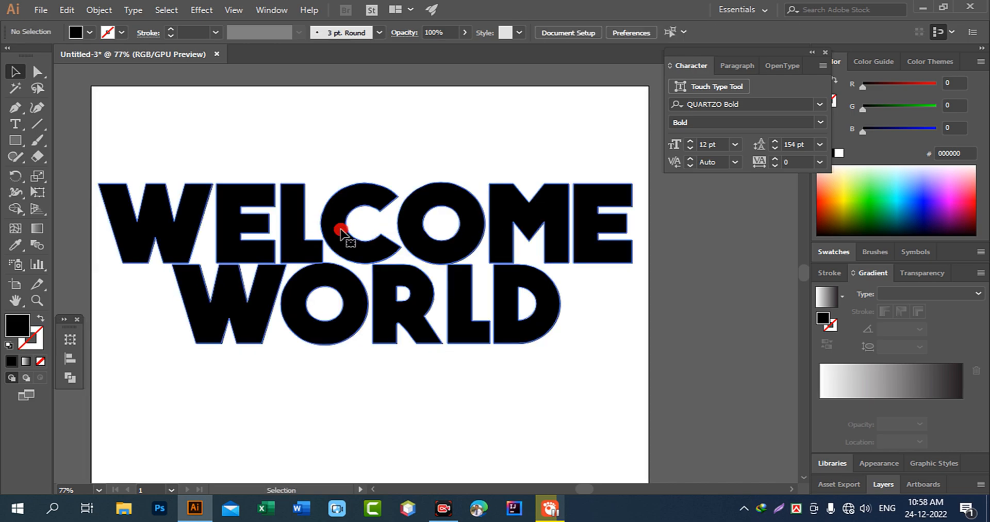
pyautogui.click(331, 227)
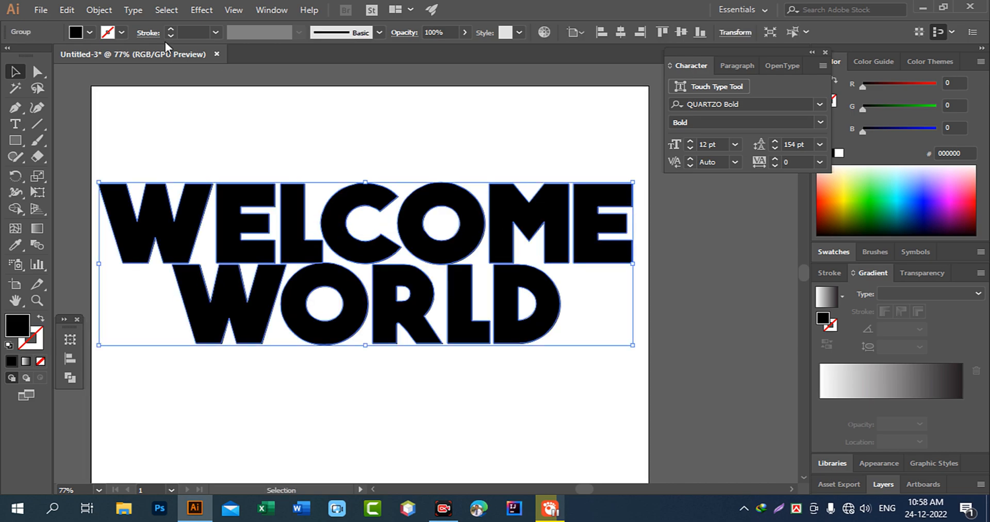
pyautogui.click(90, 33)
pyautogui.click(122, 95)
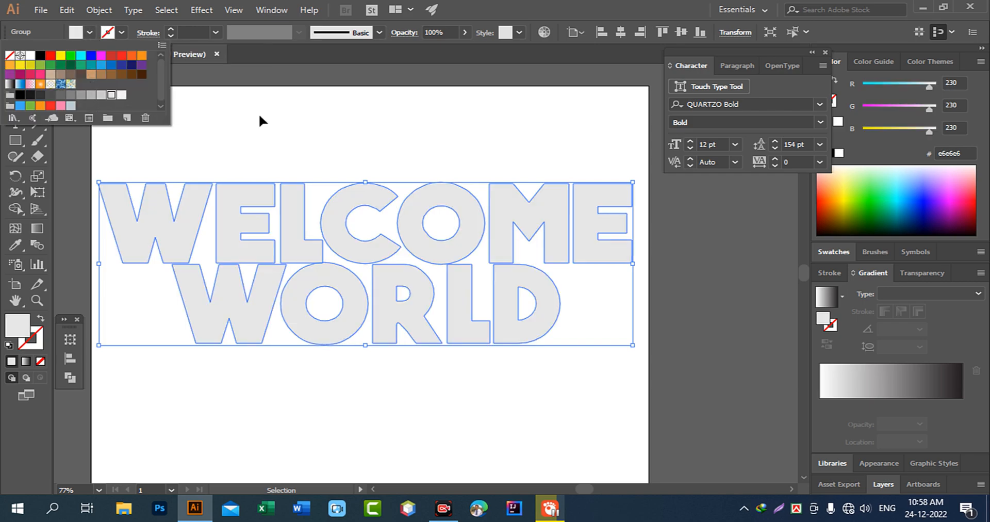
pyautogui.click(399, 126)
pyautogui.click(424, 189)
# Step: Paste a copy of the grey lettering directly in front of it and fill the copy with black
pyautogui.click(66, 10)
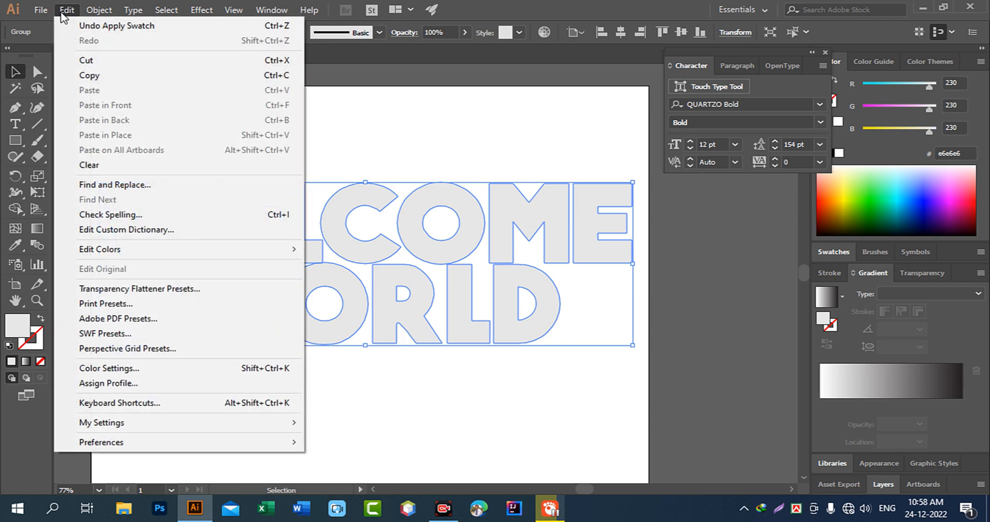
pyautogui.click(88, 76)
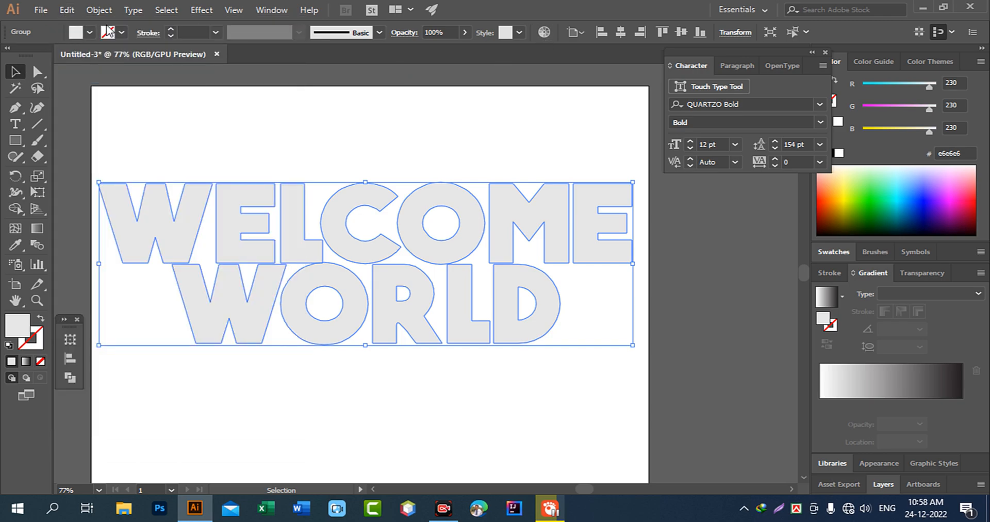
pyautogui.click(67, 11)
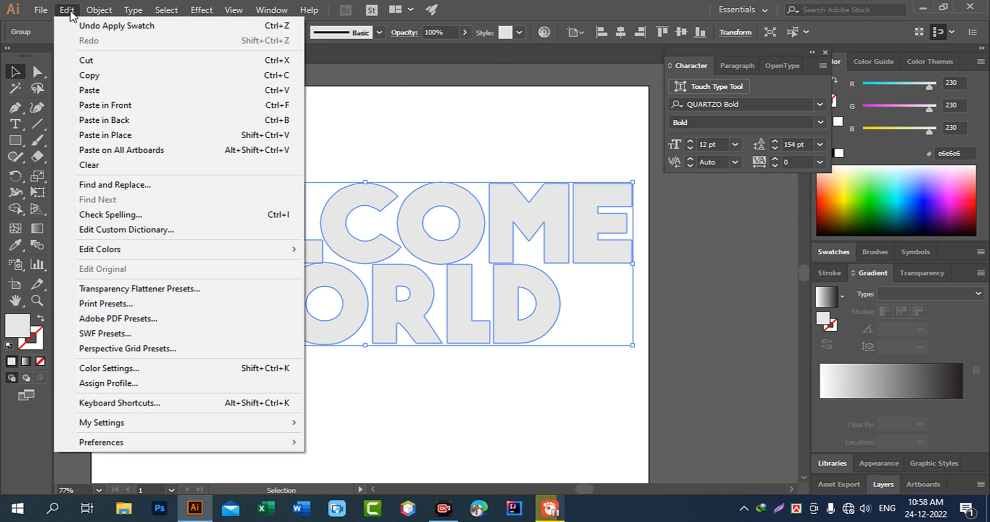
pyautogui.click(174, 106)
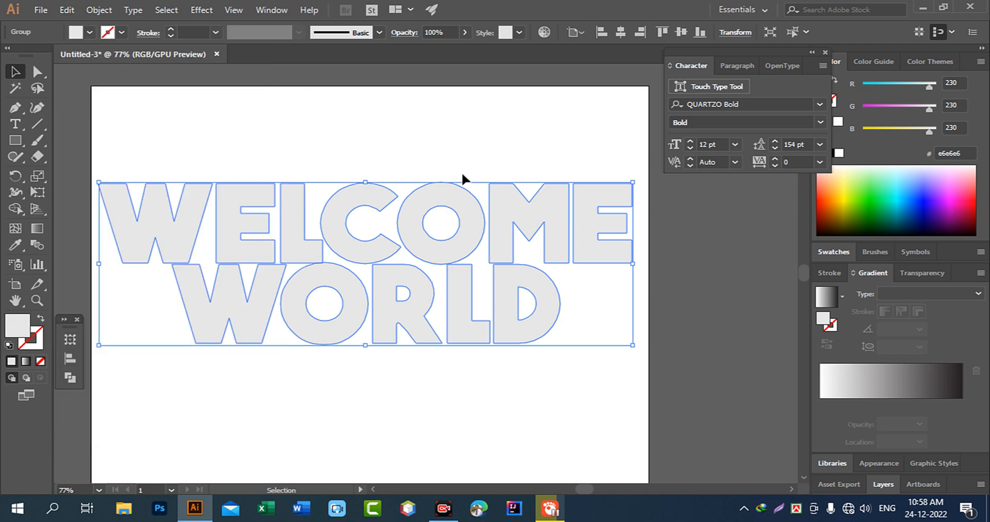
pyautogui.click(89, 32)
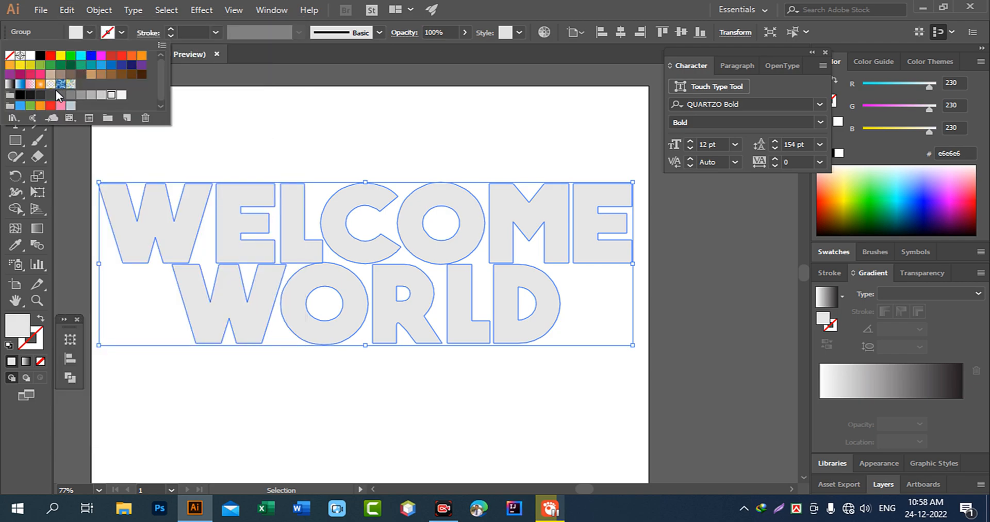
pyautogui.click(19, 95)
pyautogui.click(347, 126)
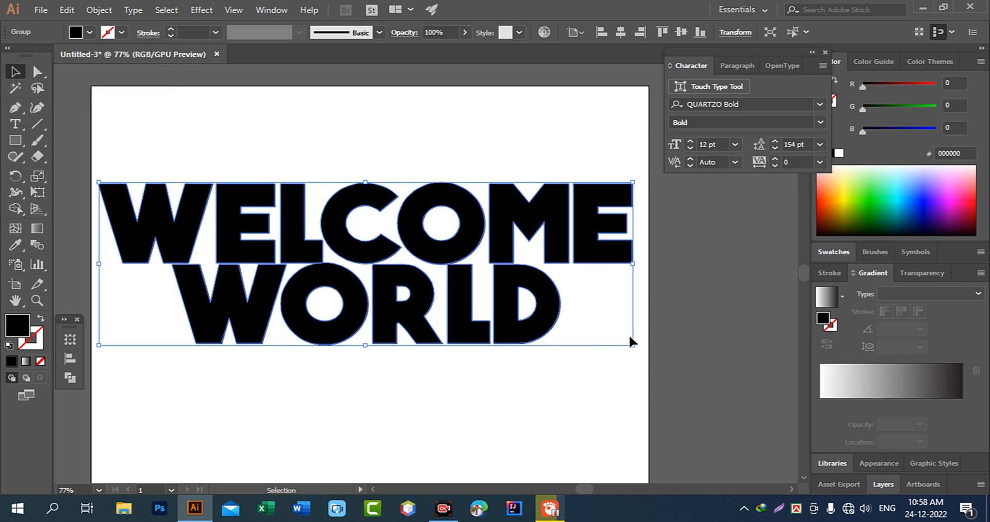
# Step: Scale the black copy down proportionally about its center to roughly one-fifth of its size
pyautogui.moveTo(633, 345); pyautogui.dragTo(472, 281)
pyautogui.click(539, 394)
pyautogui.moveTo(456, 391); pyautogui.dragTo(460, 393)
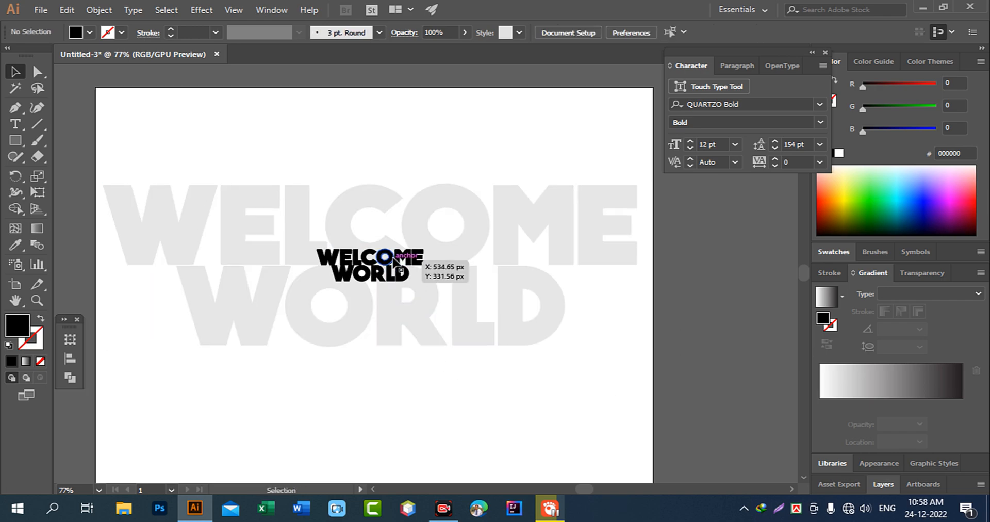
# Step: Send the small black lettering to the back, behind the large grey lettering
pyautogui.rightClick(410, 259)
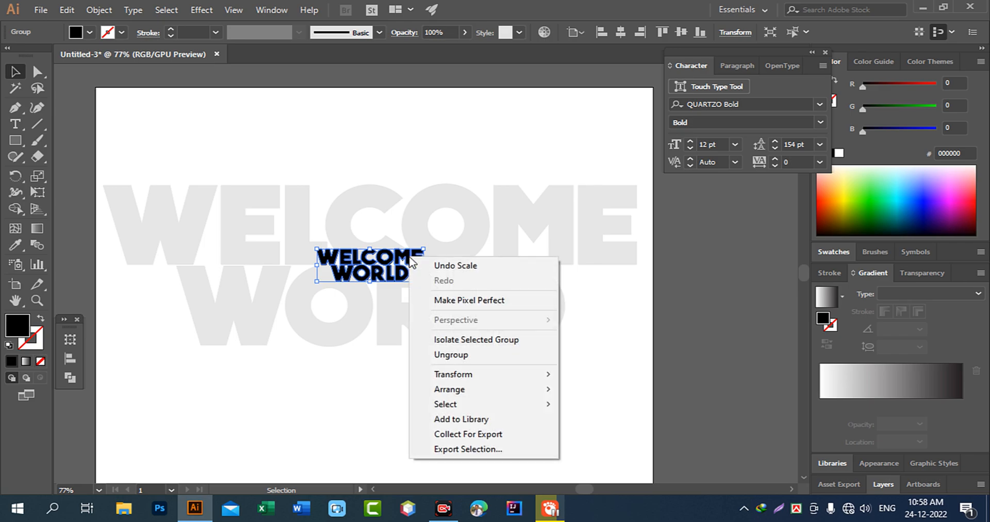
pyautogui.moveTo(498, 397)
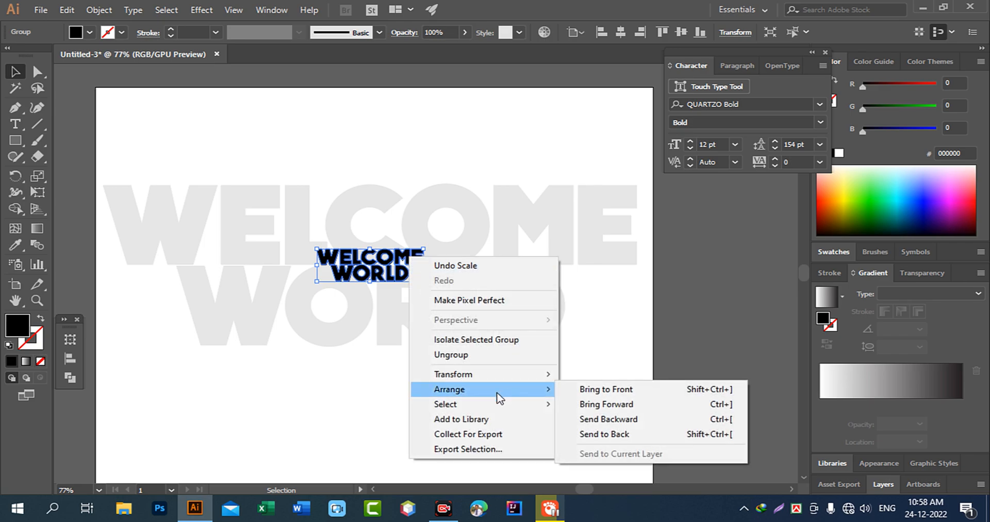
pyautogui.click(650, 435)
pyautogui.click(623, 414)
pyautogui.moveTo(503, 412); pyautogui.dragTo(533, 415)
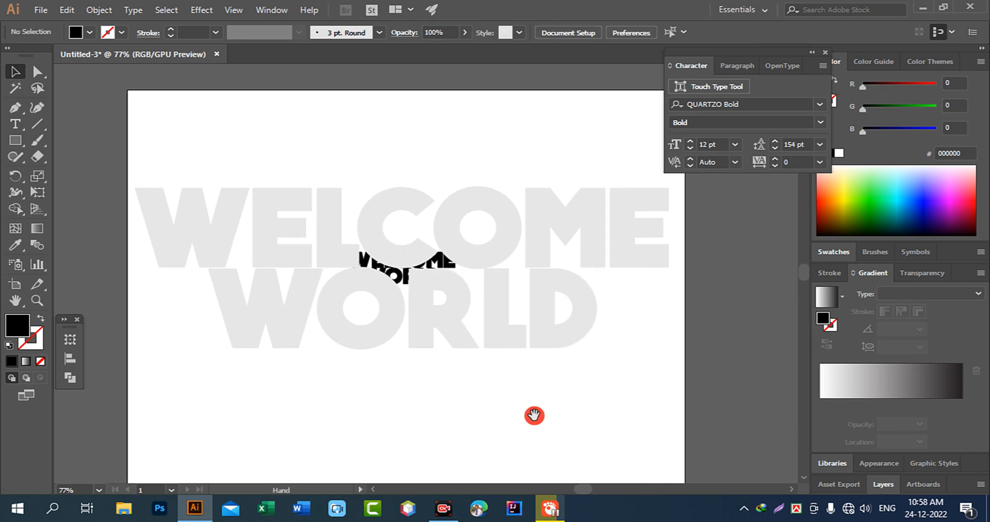
# Step: Make a blend between the large grey WELCOME WORLD lettering and the small black copy behind it
pyautogui.moveTo(542, 132); pyautogui.dragTo(318, 338)
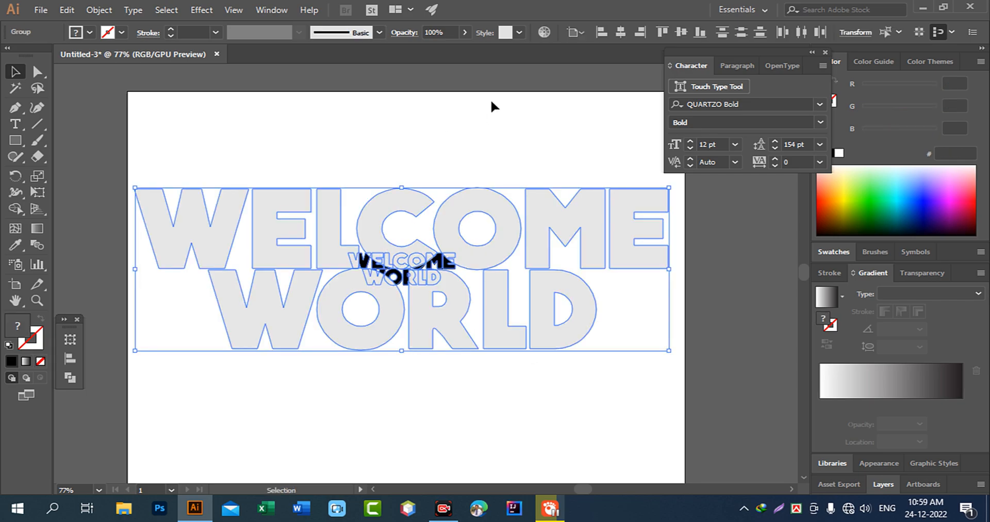
pyautogui.moveTo(543, 134); pyautogui.dragTo(349, 304)
pyautogui.click(99, 10)
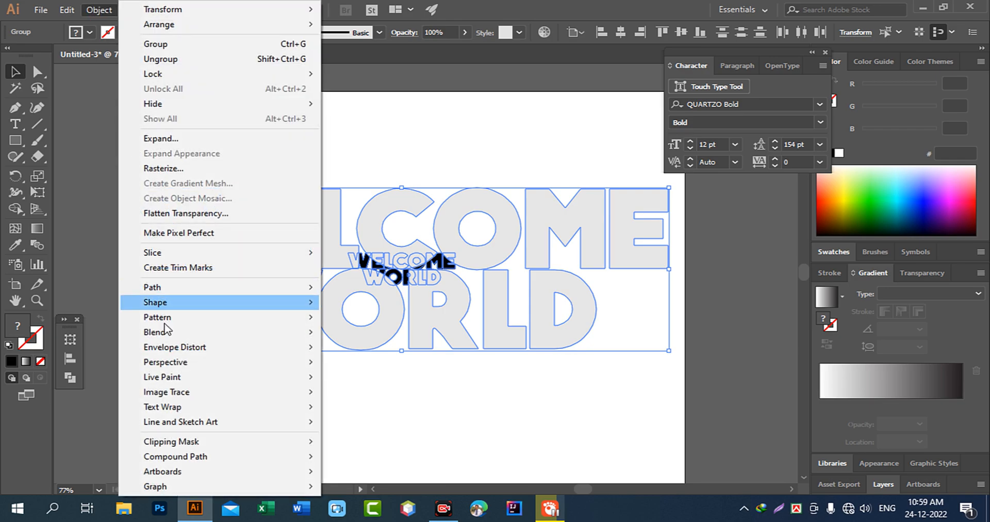
pyautogui.moveTo(178, 338)
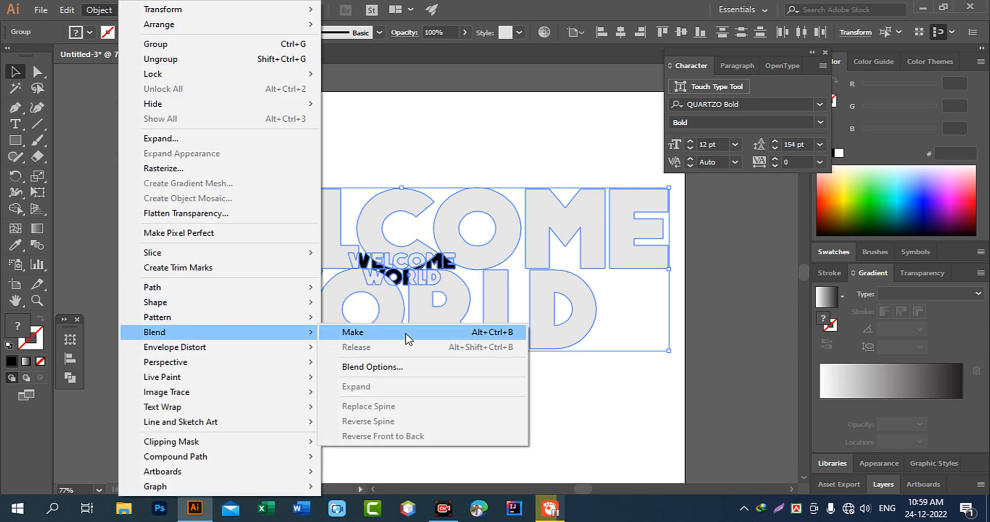
pyautogui.click(408, 338)
# Step: Set the blend's spacing to 500 specified steps with the preview turned on, and apply it
pyautogui.moveTo(505, 136); pyautogui.dragTo(317, 322)
pyautogui.click(99, 10)
pyautogui.moveTo(67, 10)
pyautogui.moveTo(99, 10)
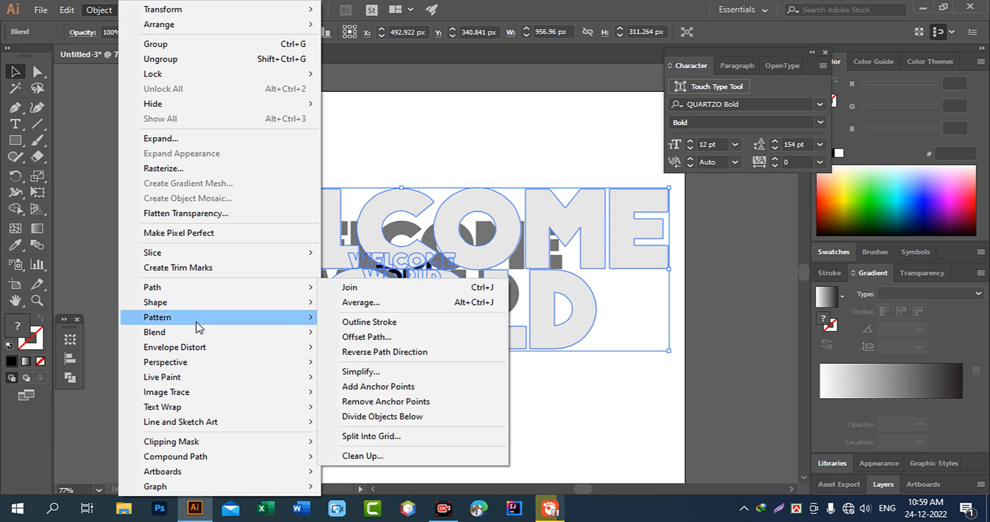
pyautogui.moveTo(199, 332)
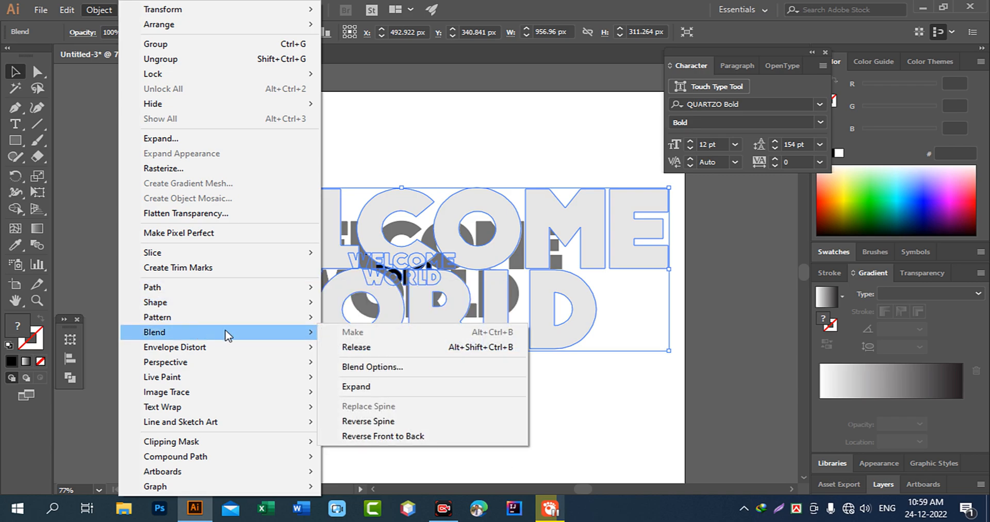
pyautogui.click(393, 367)
pyautogui.click(635, 277)
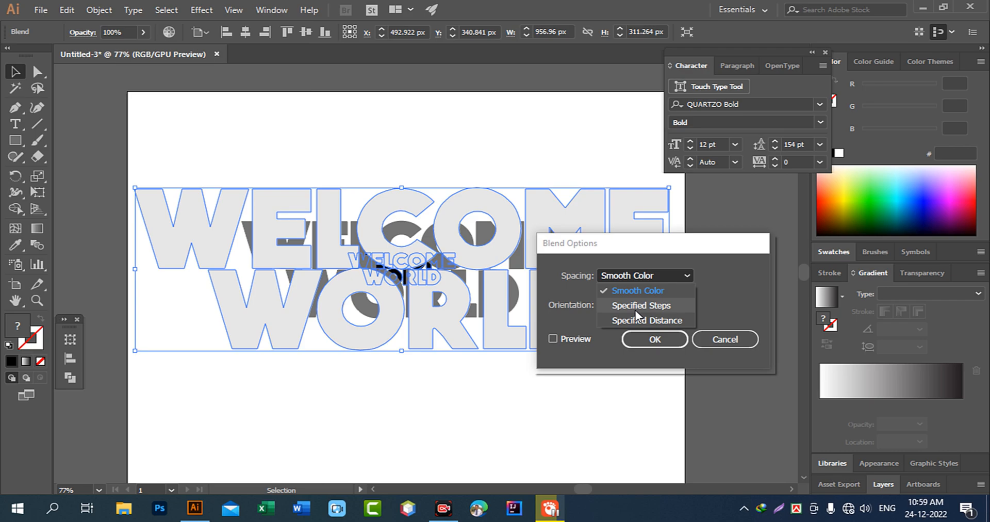
pyautogui.click(651, 308)
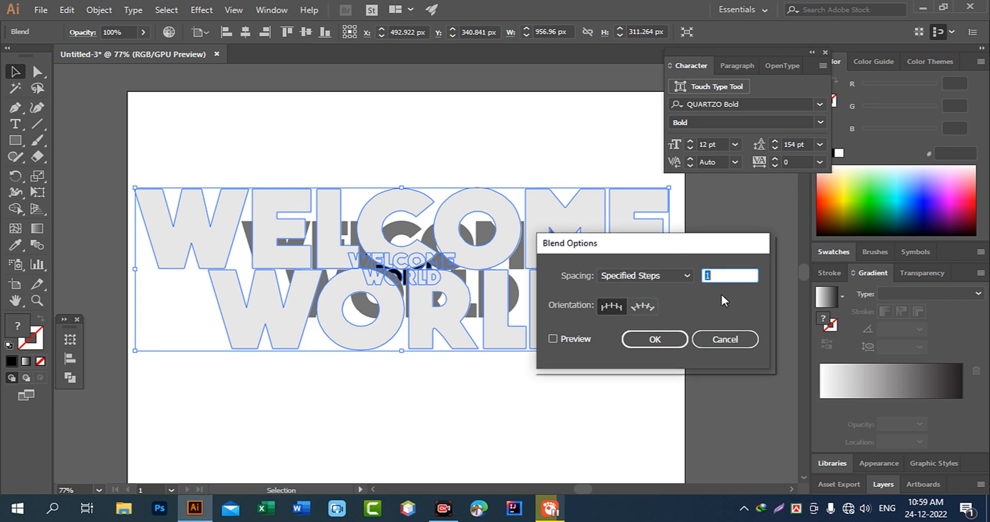
pyautogui.write('500')
pyautogui.click(570, 340)
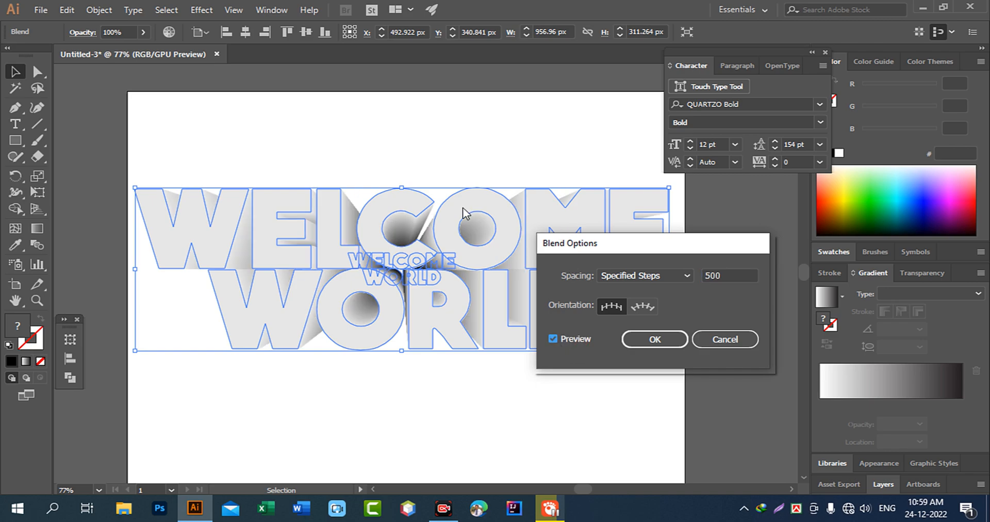
pyautogui.moveTo(608, 252); pyautogui.dragTo(655, 223)
pyautogui.click(704, 314)
pyautogui.click(484, 436)
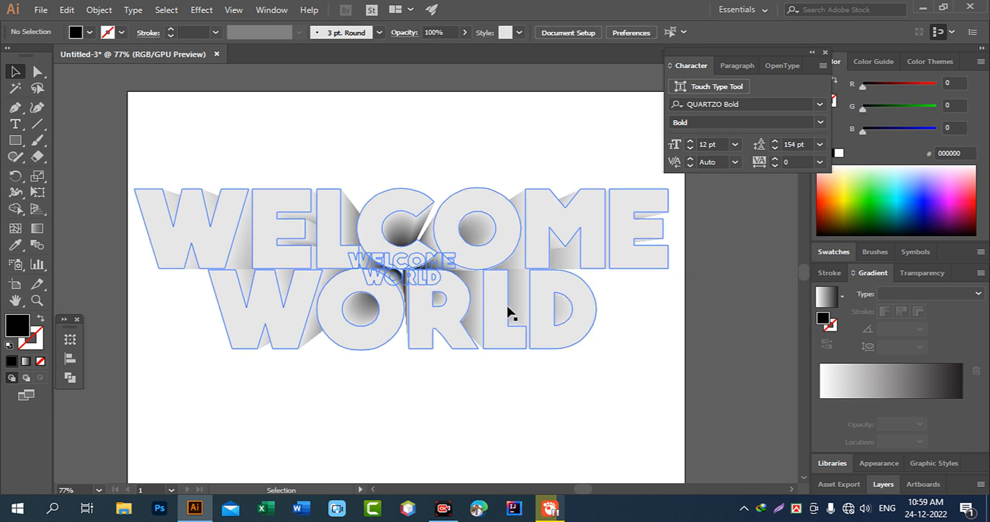
# Step: Isolate the blend, apply the black swatch to the small back lettering, and leave isolation mode
pyautogui.click(437, 265)
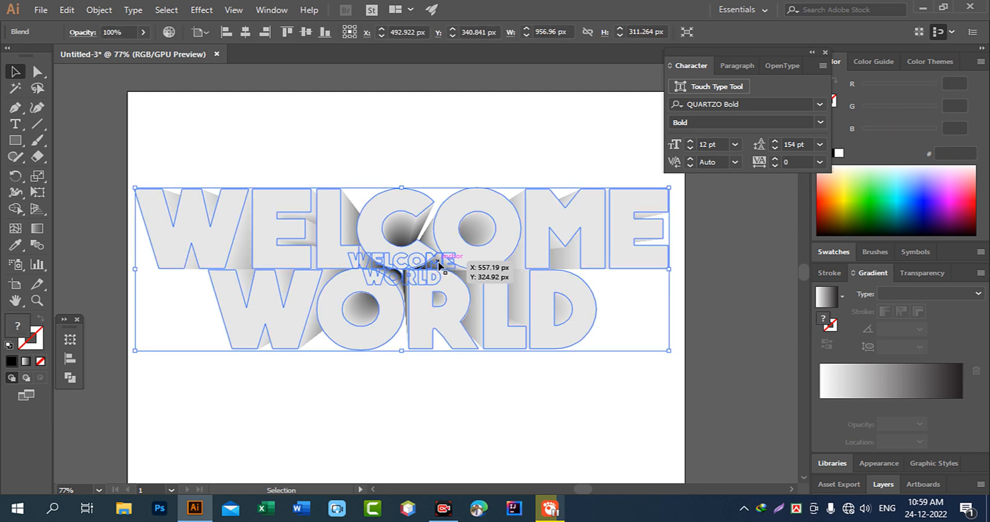
pyautogui.doubleClick(433, 262)
pyautogui.click(433, 262)
pyautogui.click(442, 266)
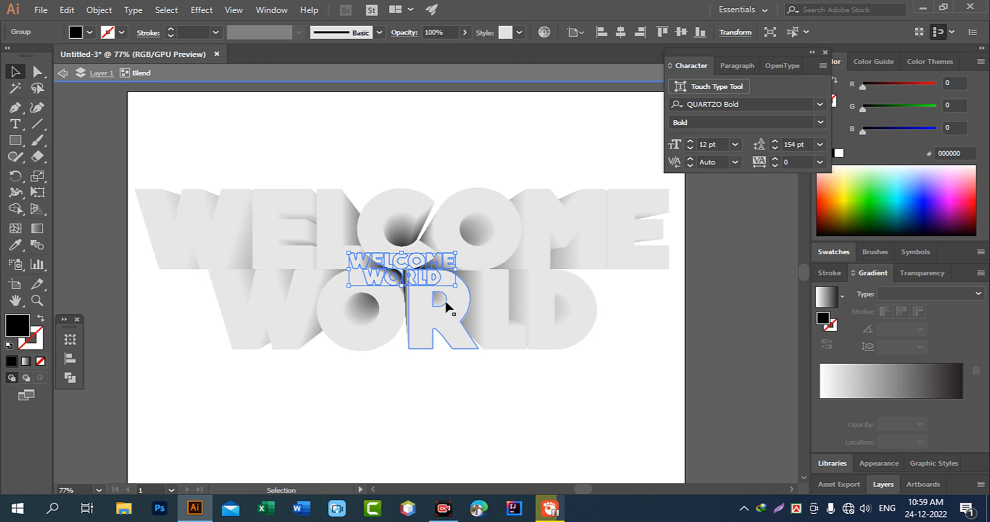
pyautogui.click(90, 32)
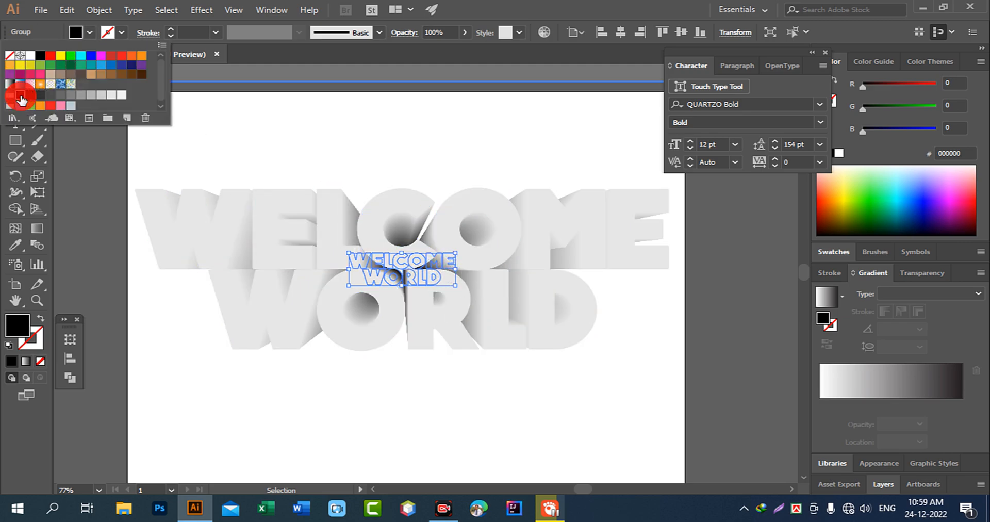
pyautogui.click(484, 438)
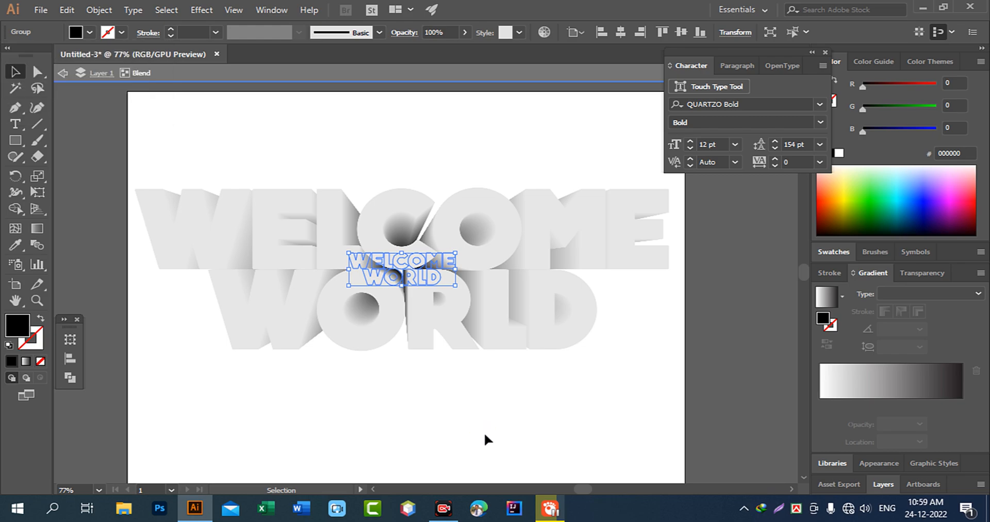
pyautogui.click(488, 398)
pyautogui.click(480, 72)
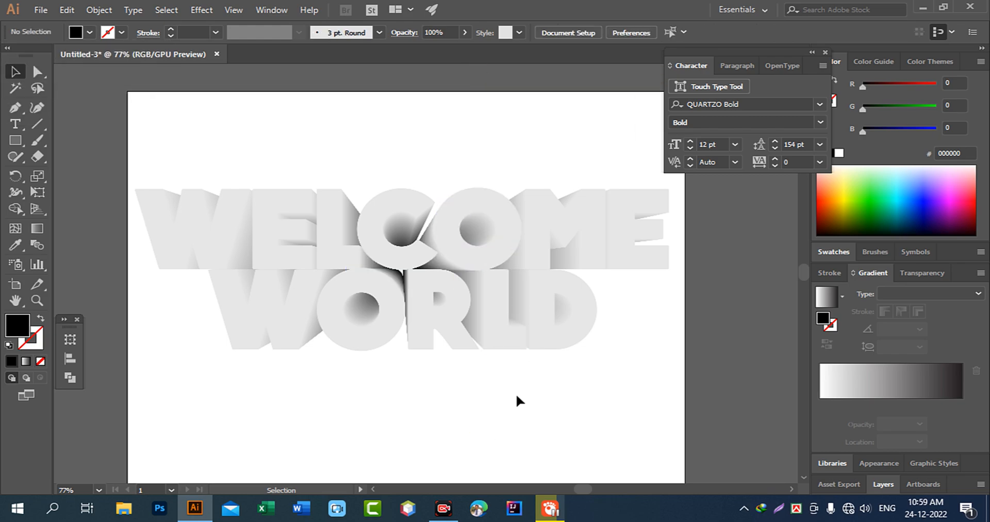
# Step: Isolate the blend and try the fills f2f2f2, b3b3b3, cyan 00ffff and orange f15a24 on the large front lettering
pyautogui.click(554, 304)
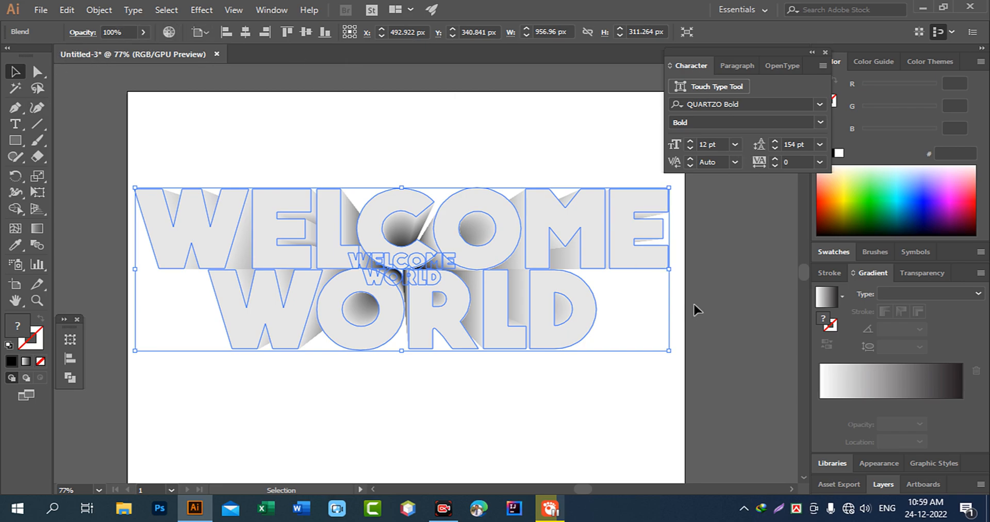
pyautogui.doubleClick(453, 321)
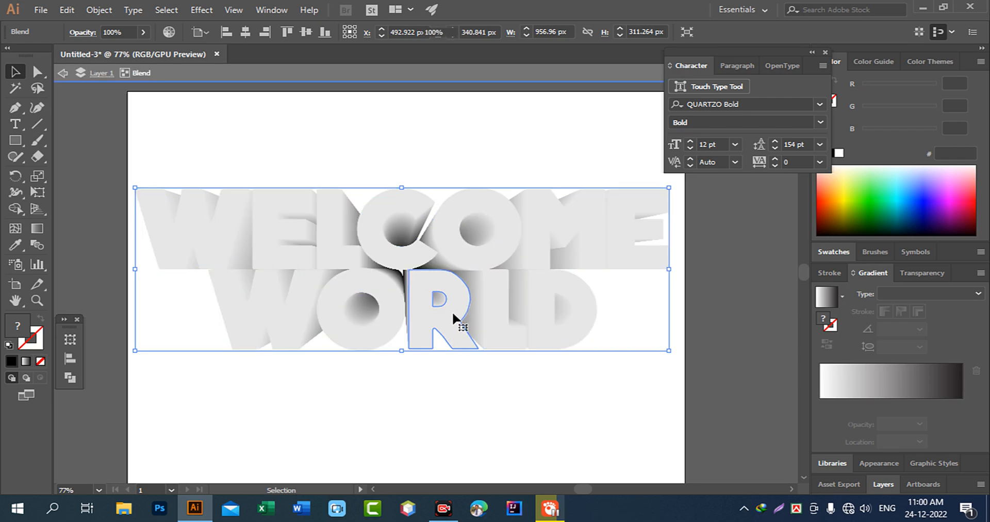
pyautogui.click(335, 209)
pyautogui.click(91, 32)
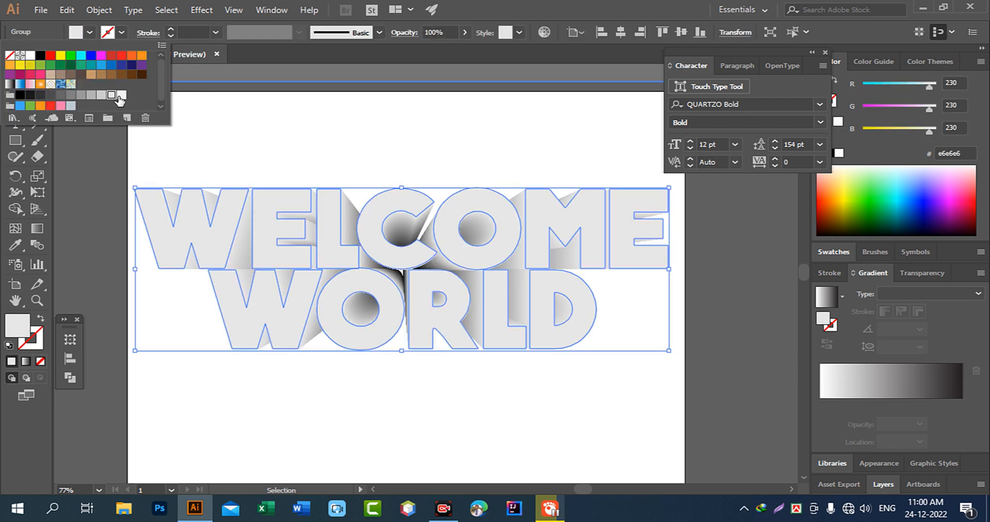
pyautogui.click(122, 95)
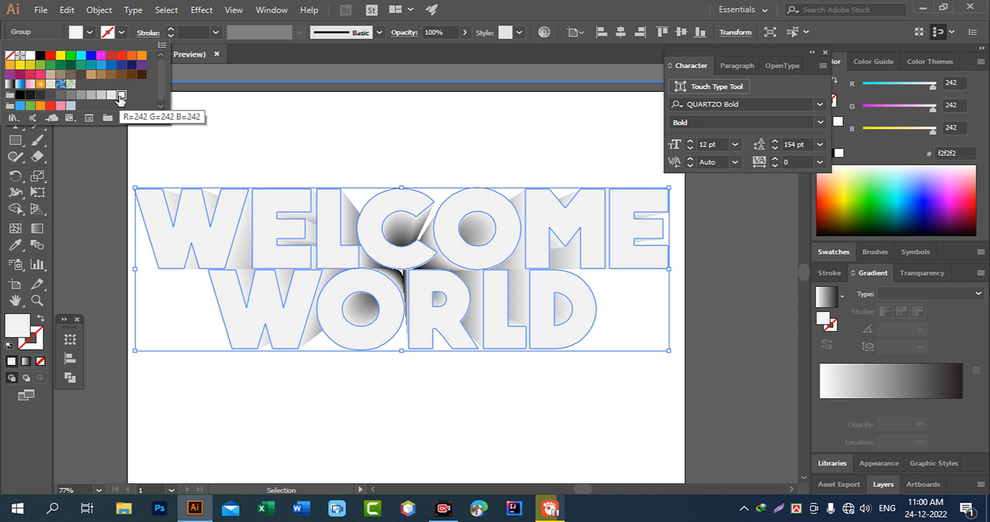
pyautogui.click(91, 95)
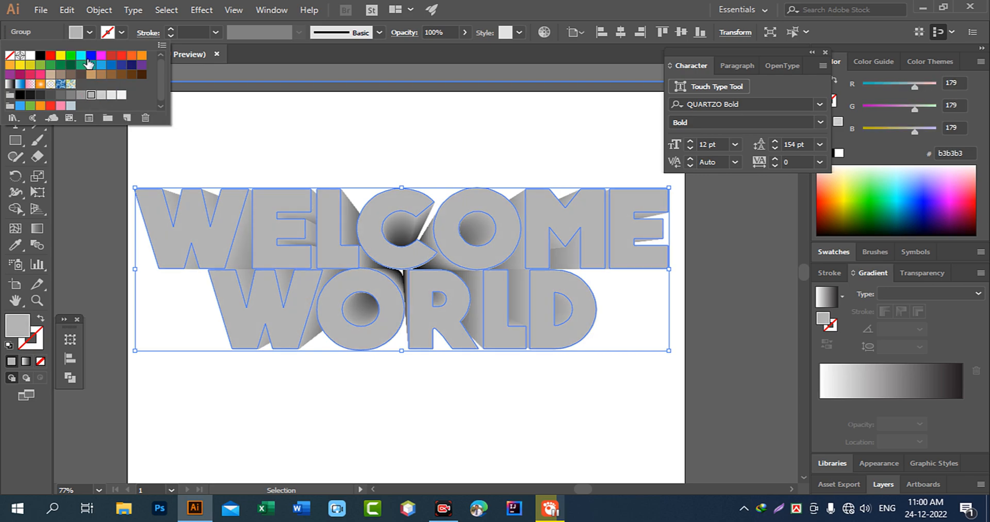
pyautogui.click(91, 55)
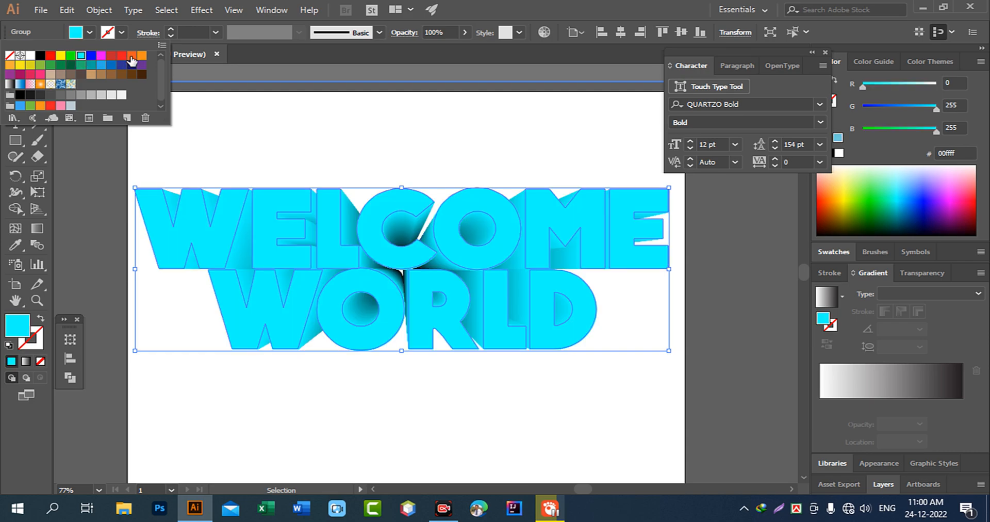
pyautogui.click(132, 56)
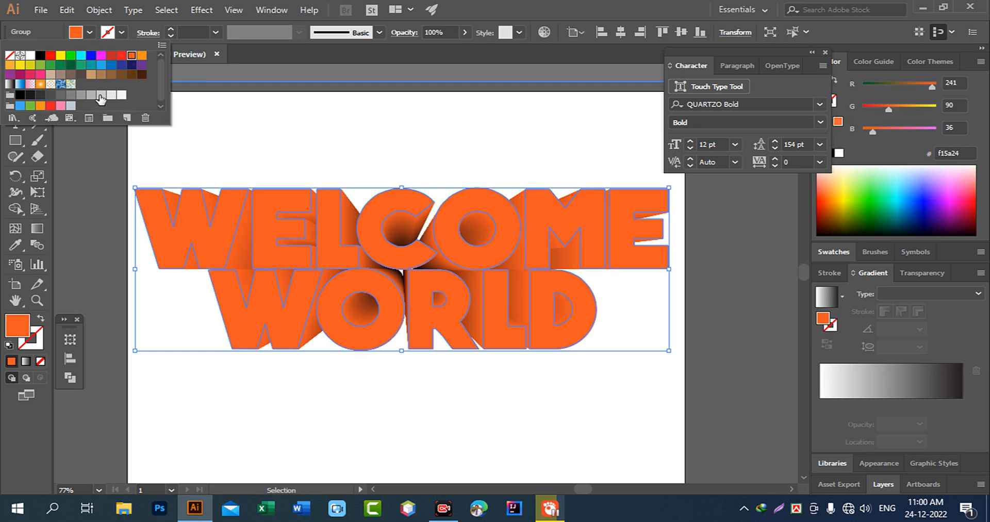
# Step: Fill the large front lettering with the grey swatch b3b3b3 and leave isolation mode
pyautogui.click(98, 96)
pyautogui.click(92, 95)
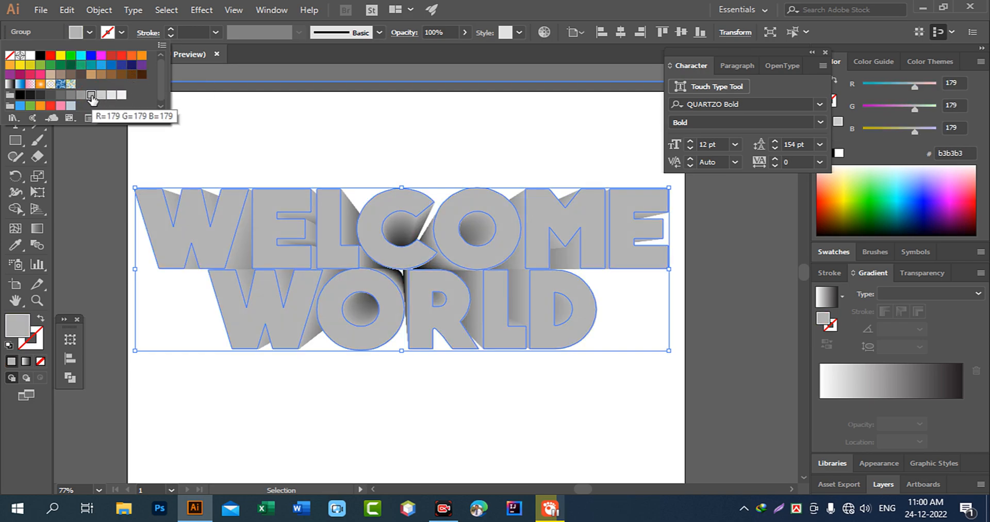
pyautogui.click(335, 134)
pyautogui.click(405, 77)
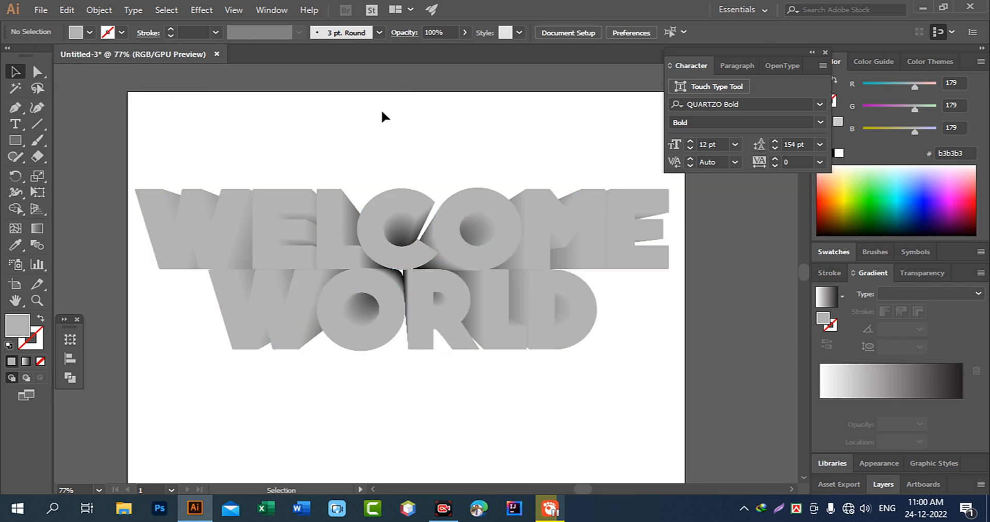
# Step: Isolate the blend again, try dark grey 4d4d4d on the small back lettering, and set its fill back to black
pyautogui.moveTo(409, 250); pyautogui.dragTo(402, 268)
pyautogui.click(402, 270)
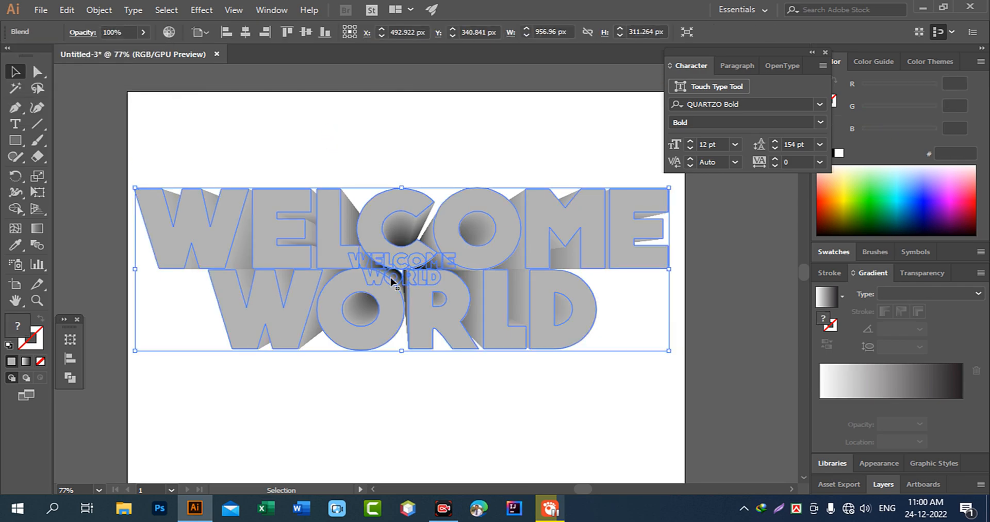
pyautogui.hotkey('ctrl', 'space')
pyautogui.moveTo(420, 225); pyautogui.dragTo(549, 359)
pyautogui.click(458, 116)
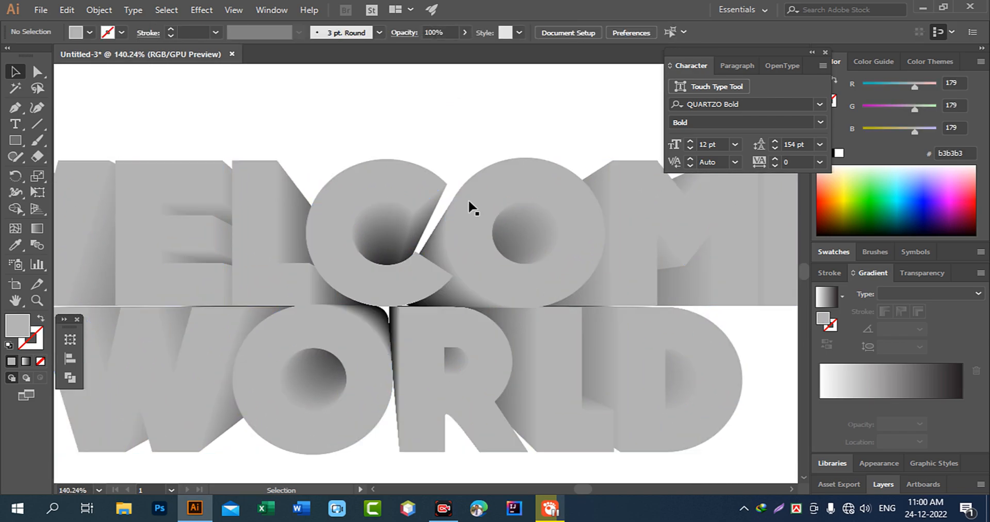
pyautogui.click(400, 332)
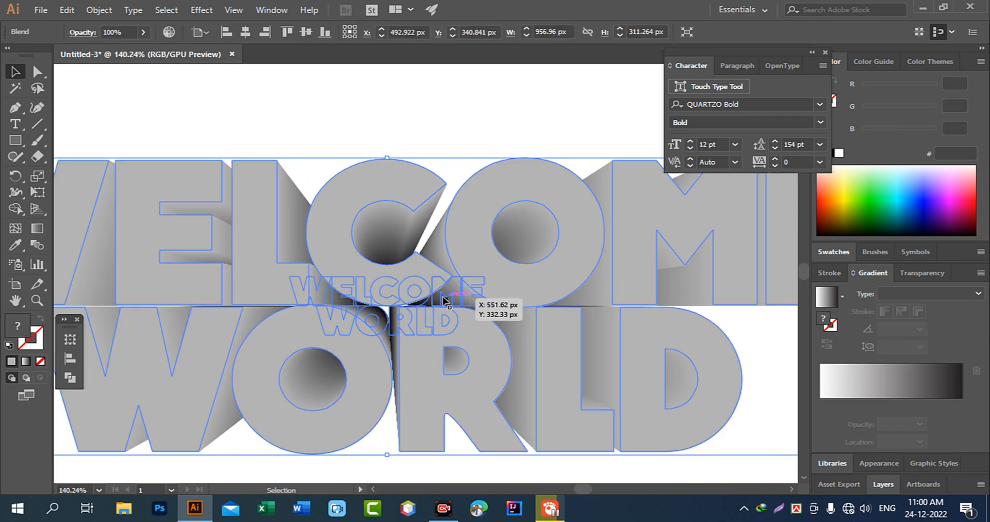
pyautogui.doubleClick(442, 297)
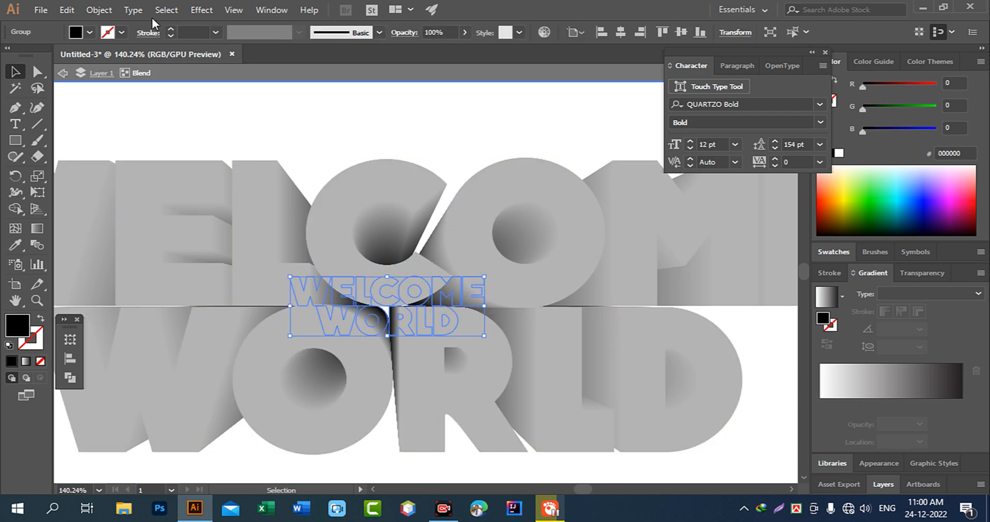
pyautogui.click(90, 32)
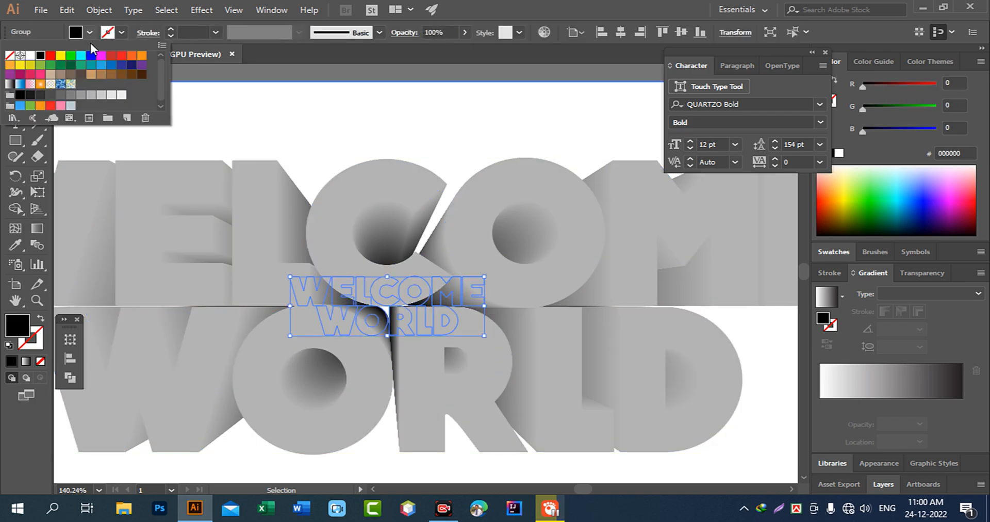
pyautogui.click(50, 95)
pyautogui.click(60, 95)
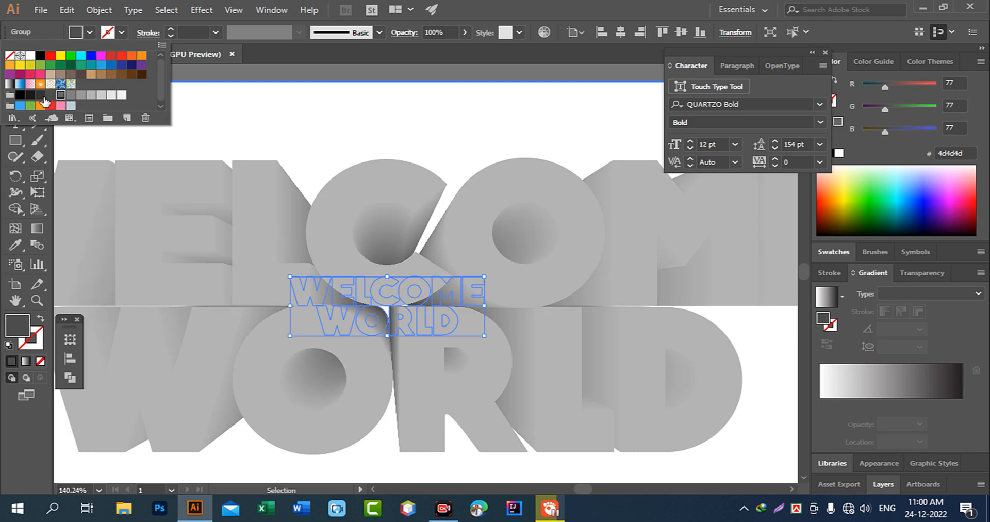
pyautogui.click(20, 95)
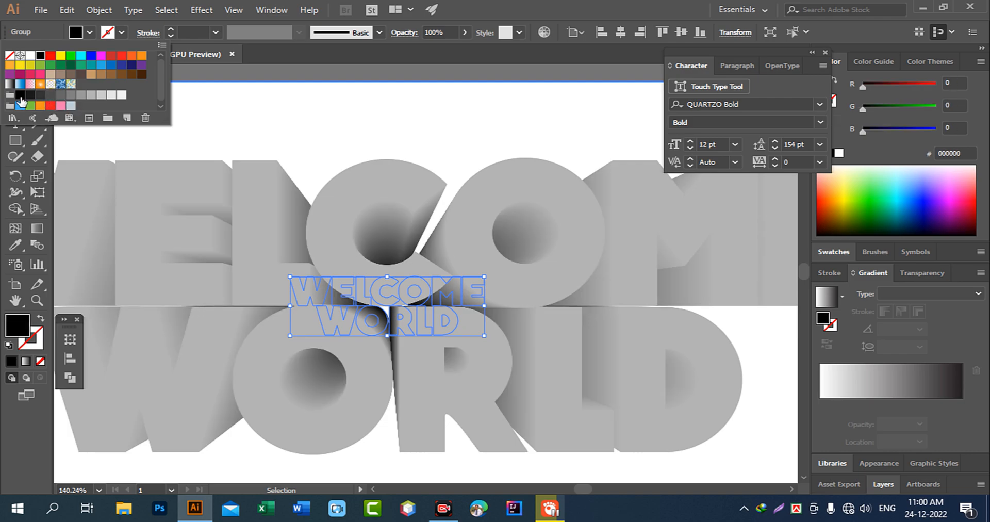
pyautogui.click(306, 126)
# Step: Change the large front lettering's fill to the light grey swatch e6e6e6
pyautogui.click(265, 199)
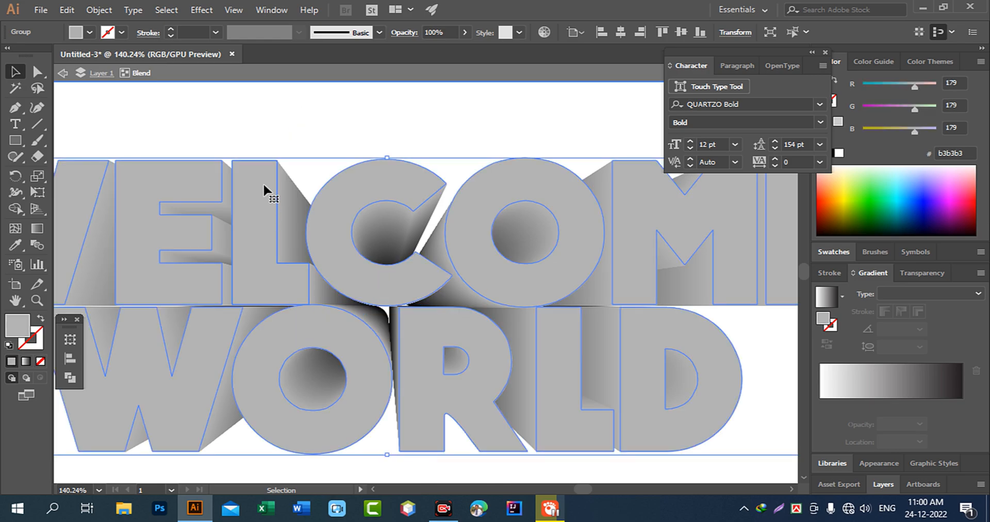
pyautogui.click(85, 32)
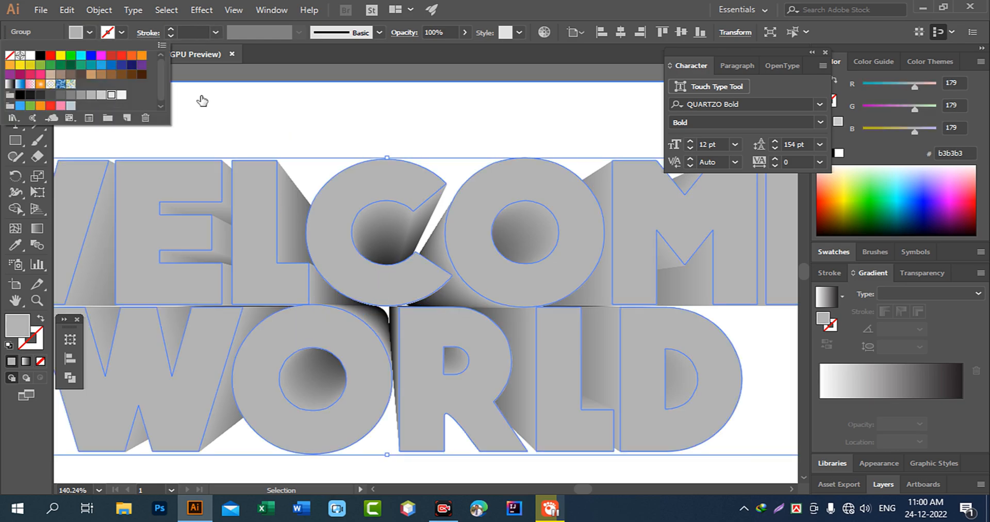
pyautogui.click(335, 98)
pyautogui.click(340, 147)
pyautogui.click(258, 175)
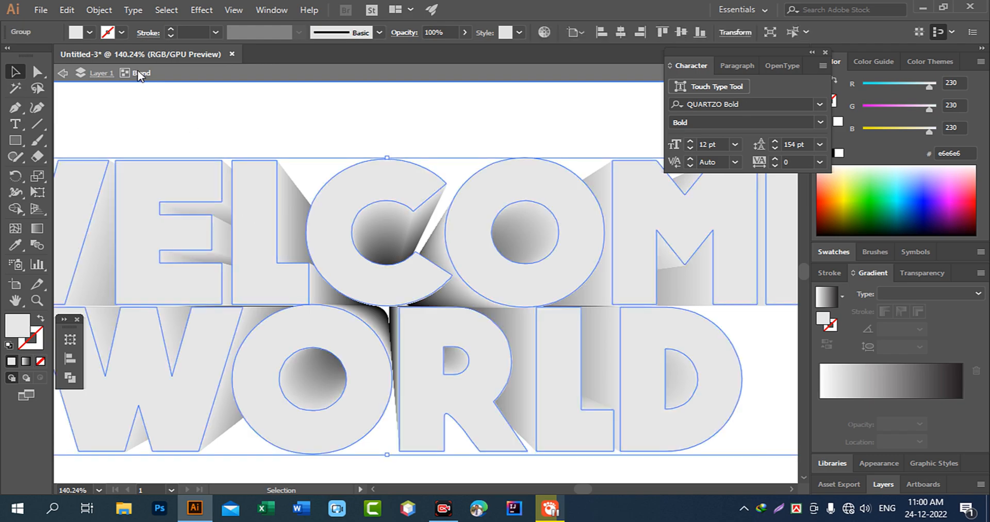
# Step: Fill the large front lettering with the grey swatch cccccc and leave isolation mode
pyautogui.click(90, 32)
pyautogui.click(319, 97)
pyautogui.hotkey('ctrl', 'space')
pyautogui.moveTo(499, 305); pyautogui.dragTo(379, 181)
pyautogui.click(491, 73)
pyautogui.click(450, 158)
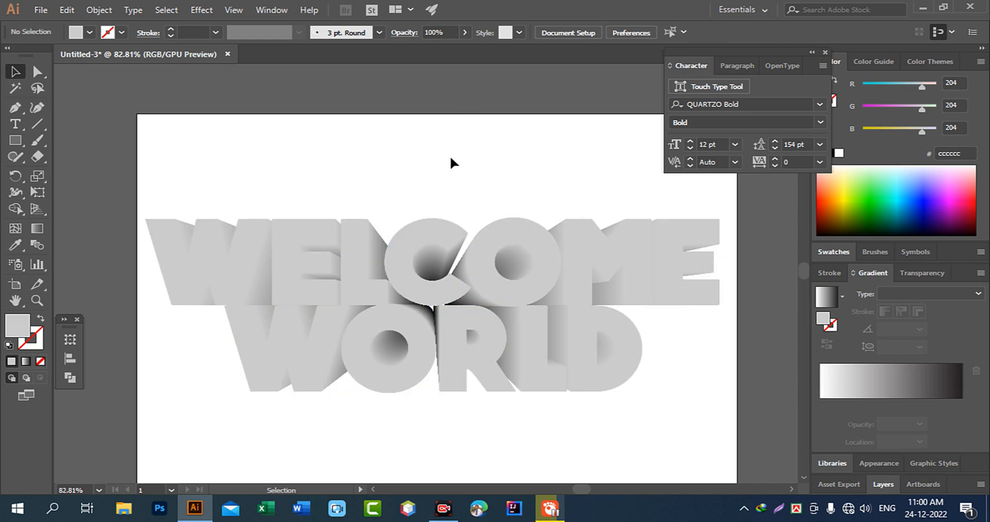
pyautogui.moveTo(519, 156); pyautogui.dragTo(477, 121)
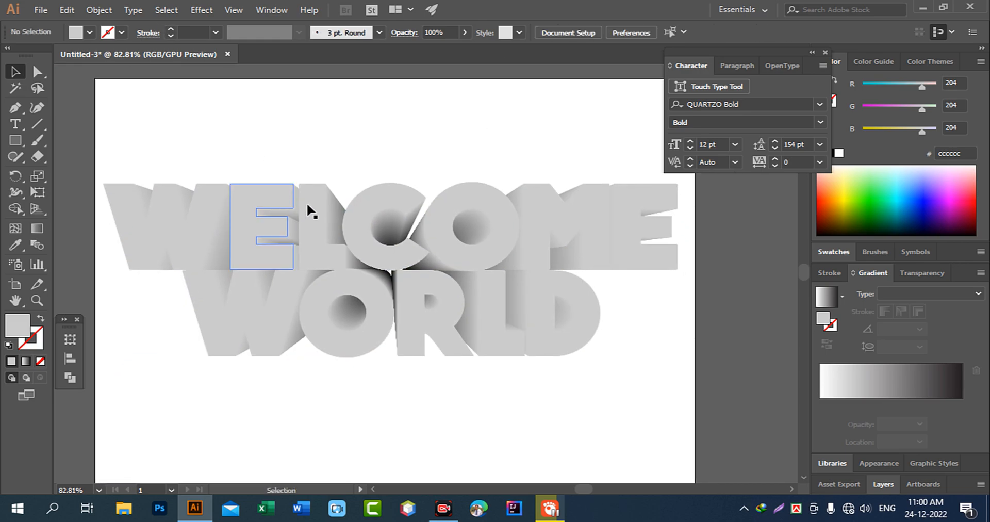
# Step: Paste the copied light grey lettering in front of the blended text and deselect it
pyautogui.click(307, 208)
pyautogui.click(66, 10)
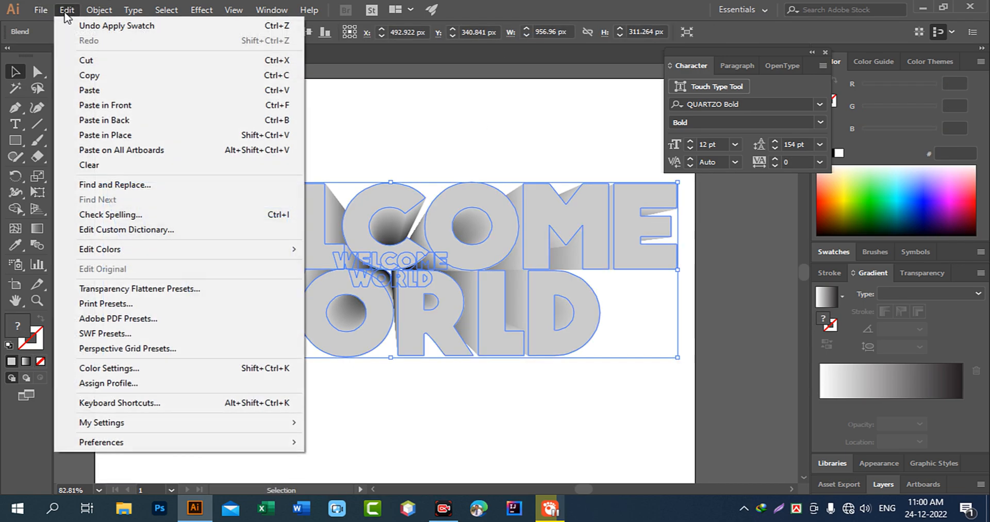
pyautogui.click(133, 106)
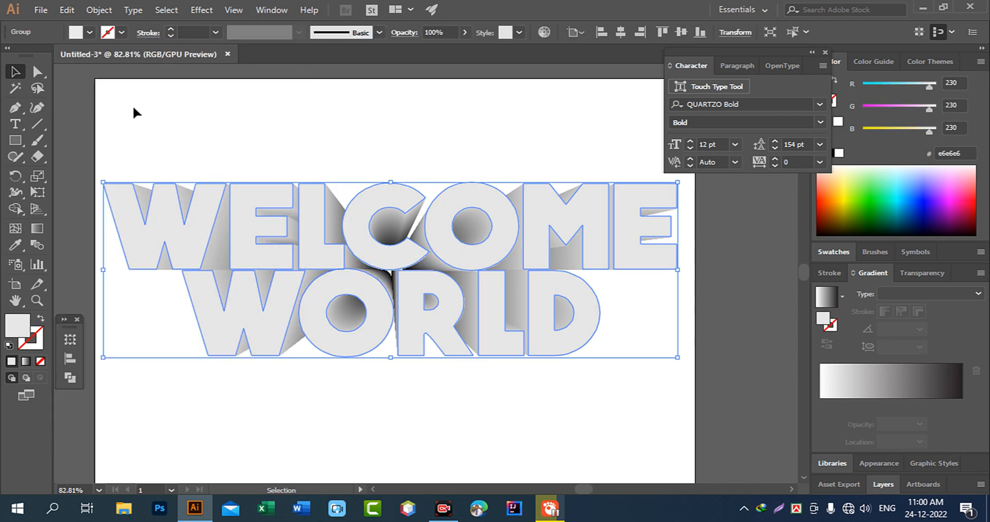
pyautogui.click(457, 173)
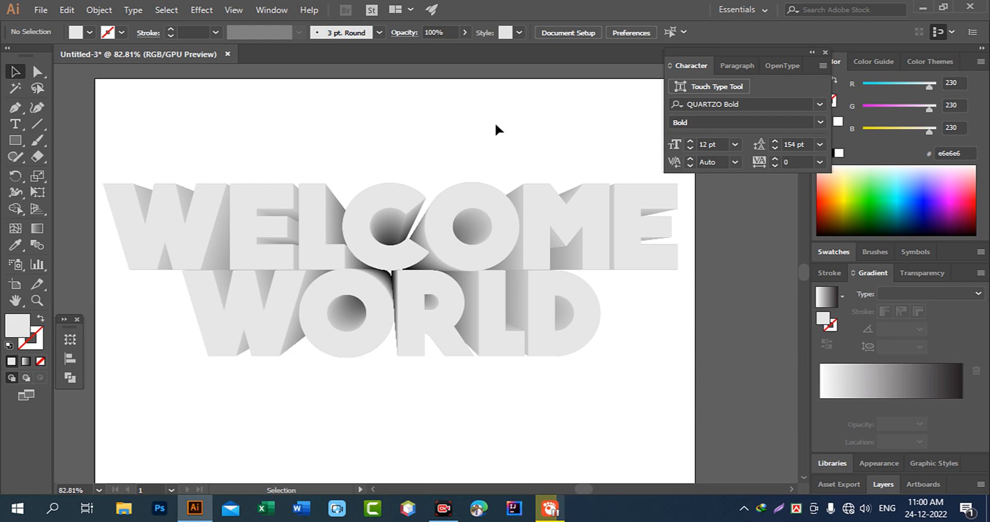
pyautogui.moveTo(494, 135); pyautogui.dragTo(475, 114)
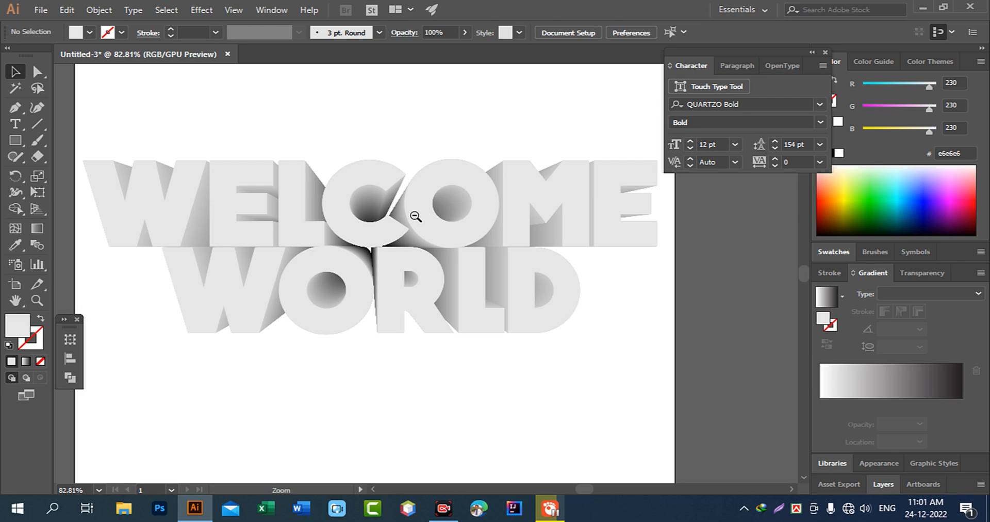
pyautogui.moveTo(439, 187); pyautogui.dragTo(445, 166)
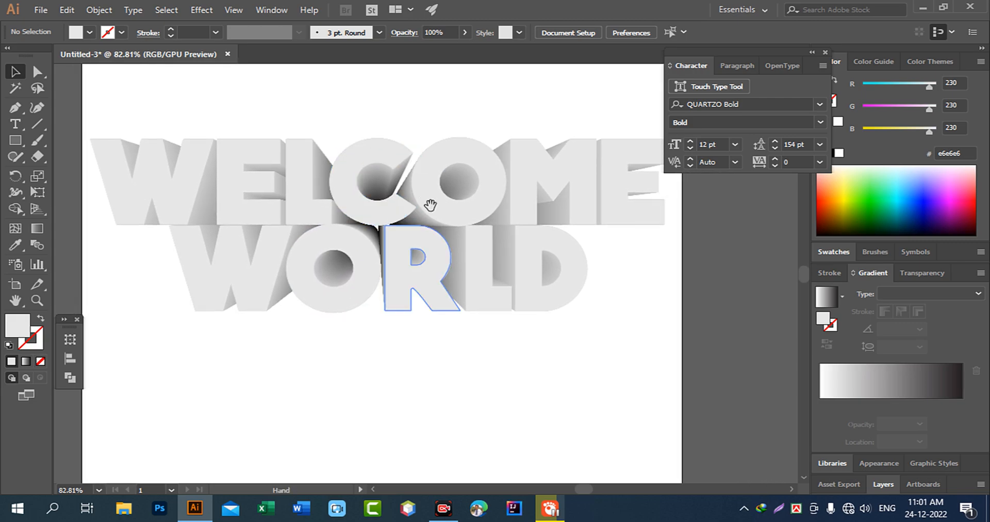
# Step: Paste another copy of the light grey lettering in front and open the Reflect options for it with the horizontal axis
pyautogui.click(68, 10)
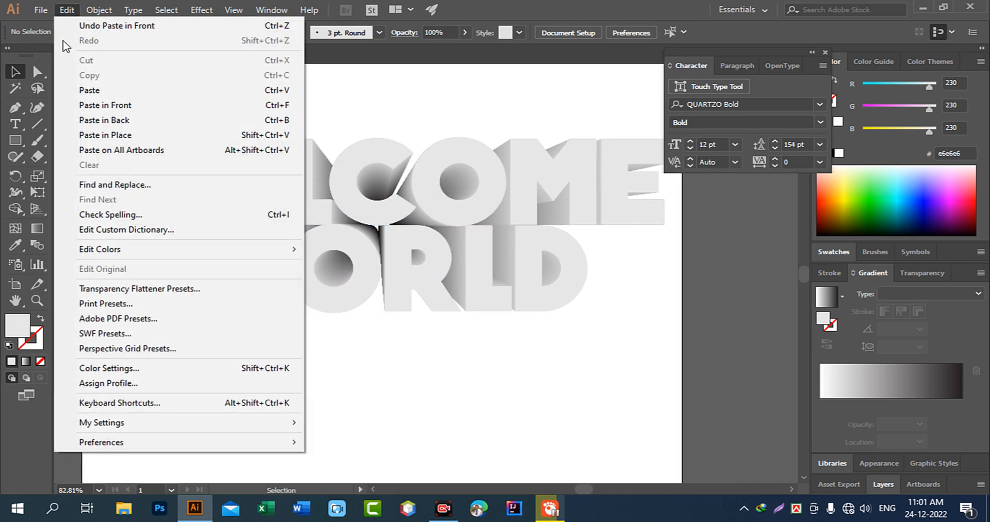
pyautogui.click(118, 105)
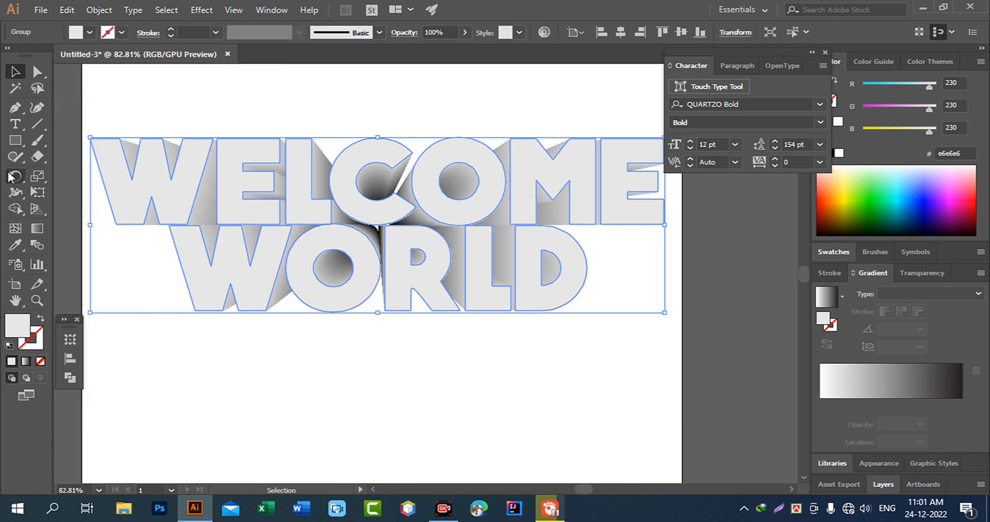
pyautogui.click(16, 178)
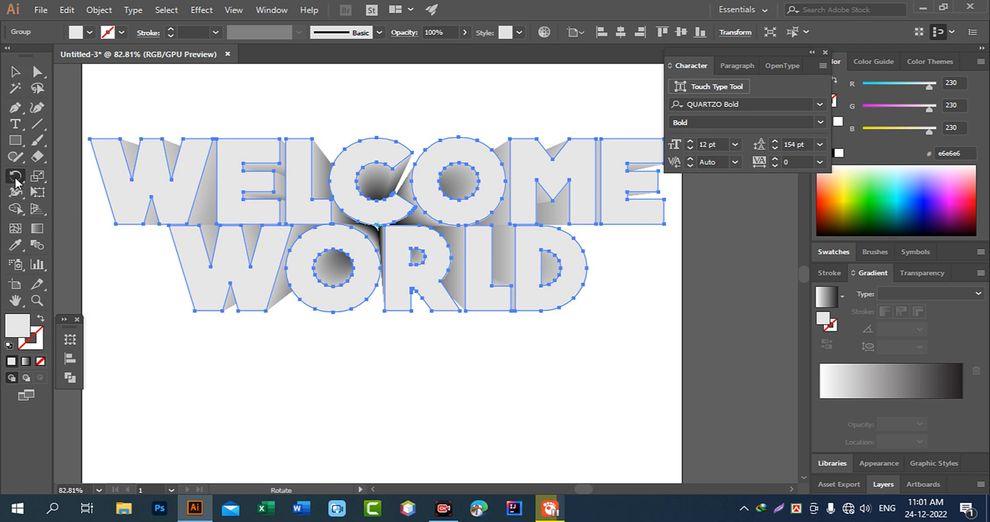
pyautogui.click(77, 193)
pyautogui.doubleClick(16, 178)
pyautogui.click(650, 122)
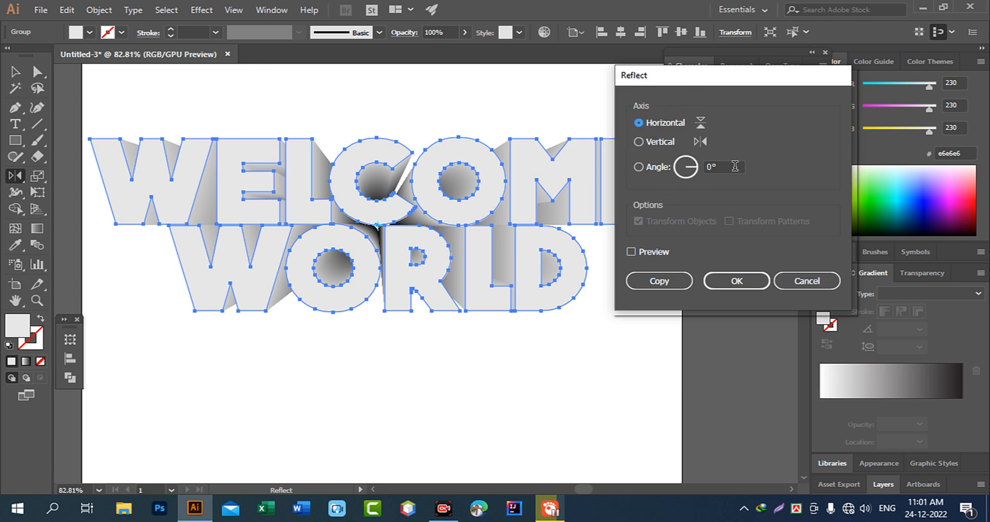
# Step: Try reflecting the lettering copy at an axis angle of 90° and preview it
pyautogui.click(639, 168)
pyautogui.write('90')
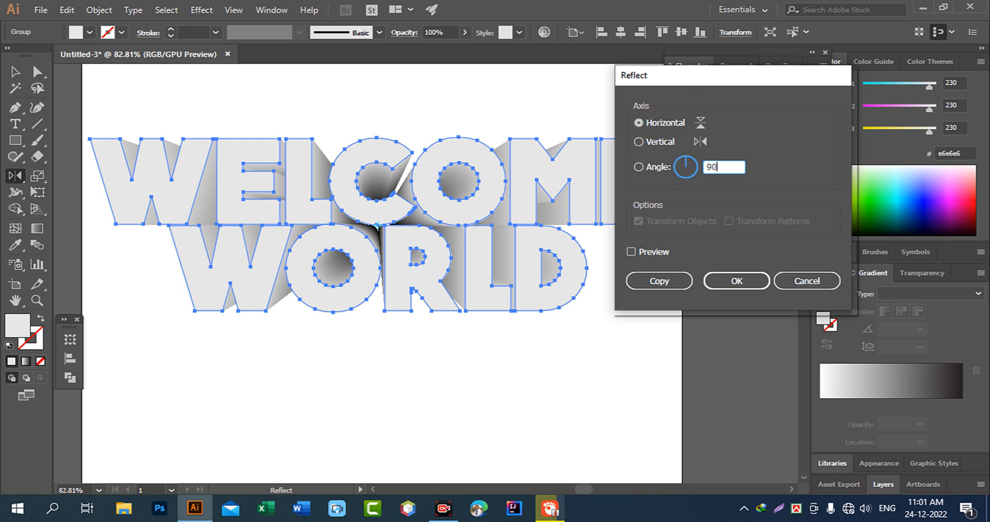
pyautogui.click(632, 252)
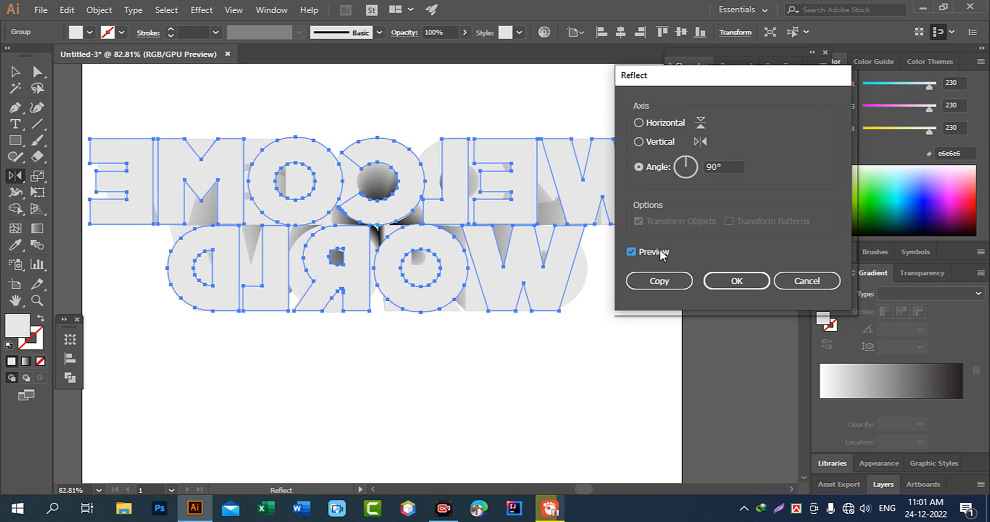
pyautogui.click(660, 252)
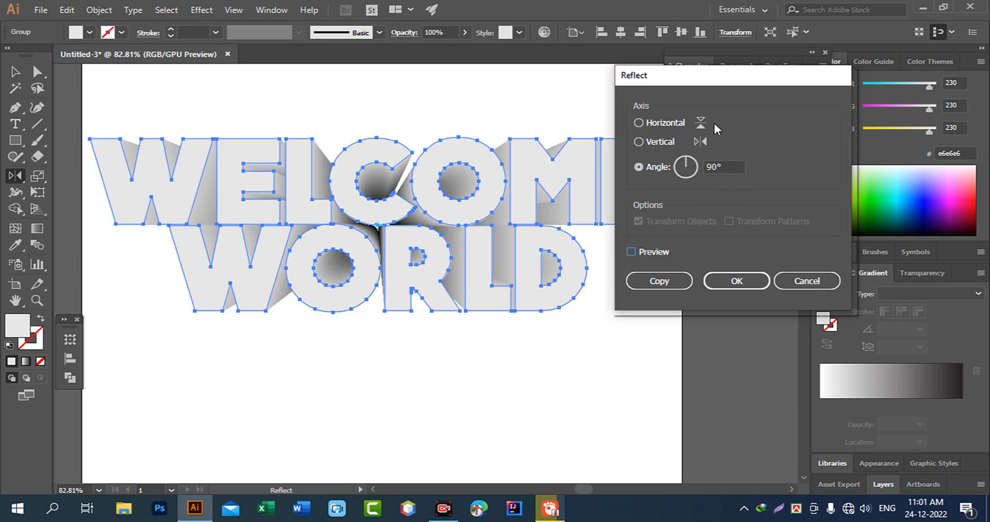
# Step: Reflect the lettering copy across the horizontal axis and move it directly below the word WORLD
pyautogui.click(670, 122)
pyautogui.click(661, 253)
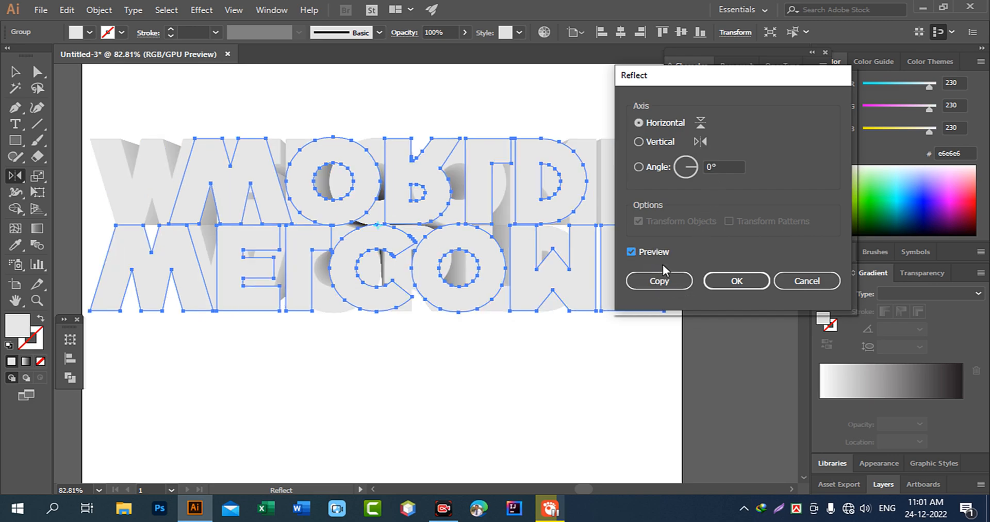
pyautogui.click(747, 285)
pyautogui.press('v')
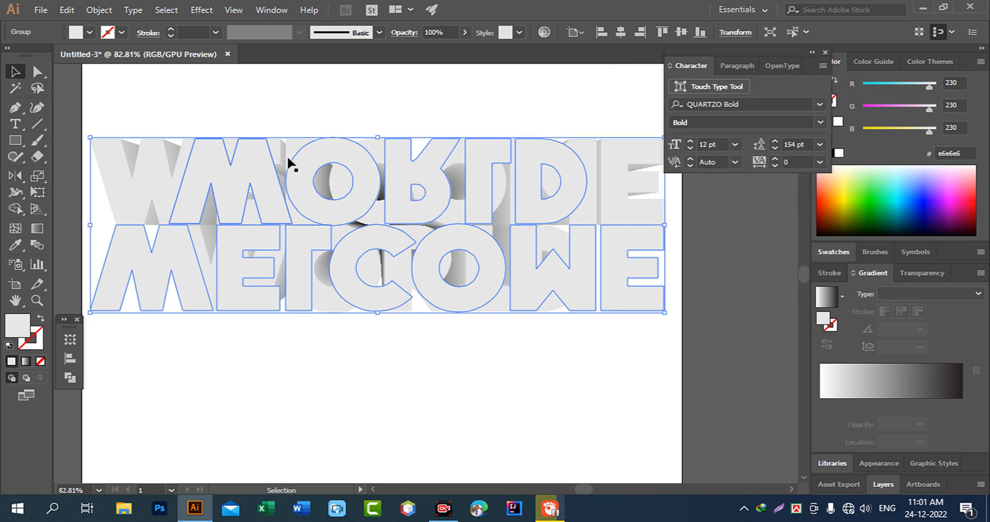
pyautogui.moveTo(327, 154); pyautogui.dragTo(342, 331)
# Step: Check how the mirrored lettering lines up with the lower edge of WORLD and with the artboard
pyautogui.click(406, 115)
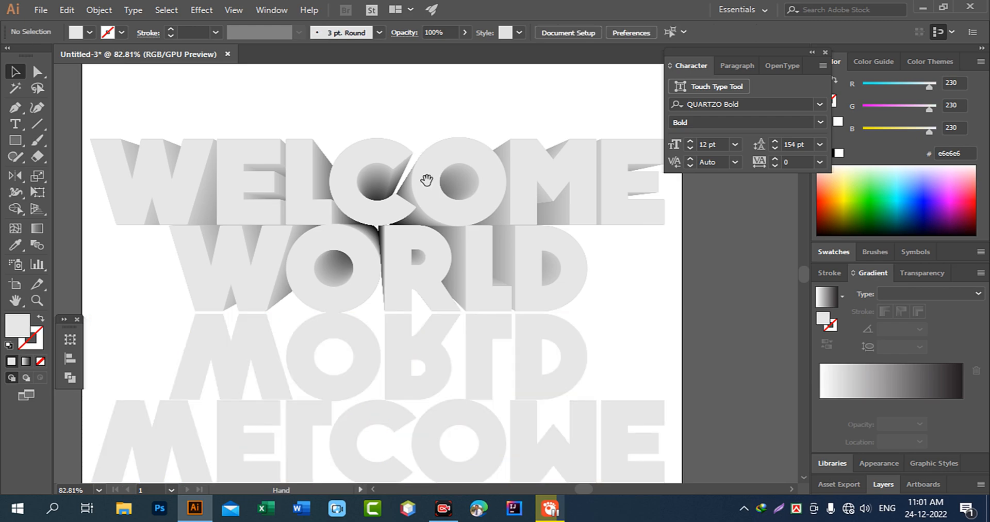
pyautogui.moveTo(426, 259); pyautogui.dragTo(427, 239)
pyautogui.click(411, 327)
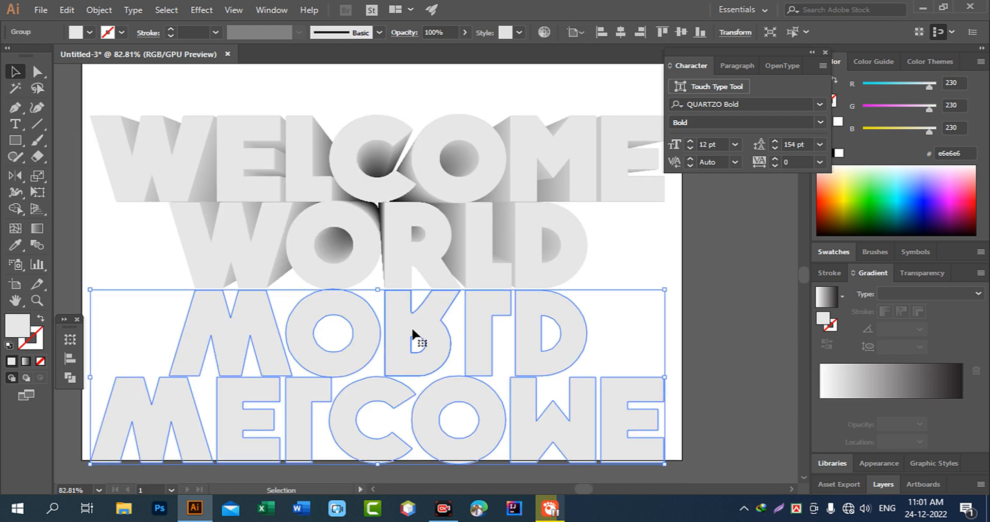
pyautogui.click(436, 85)
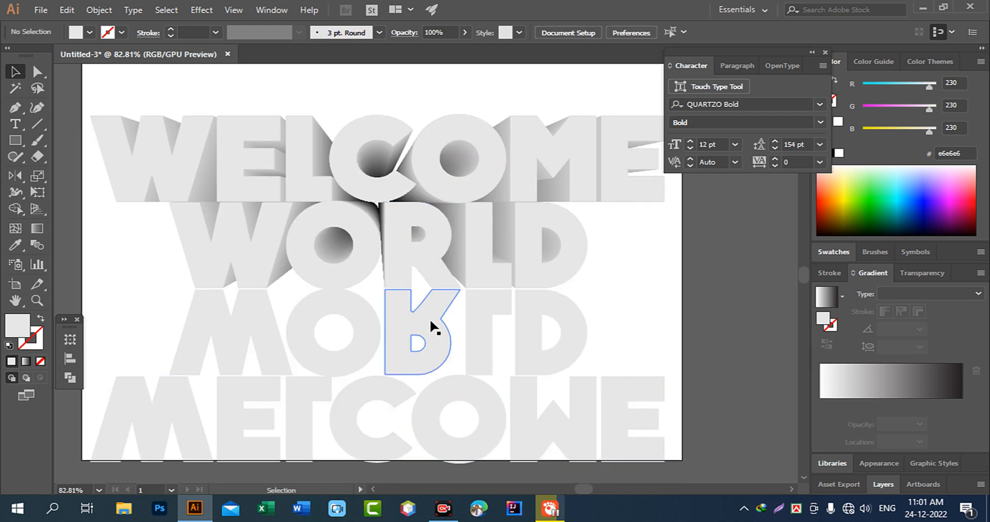
pyautogui.click(432, 326)
pyautogui.click(457, 95)
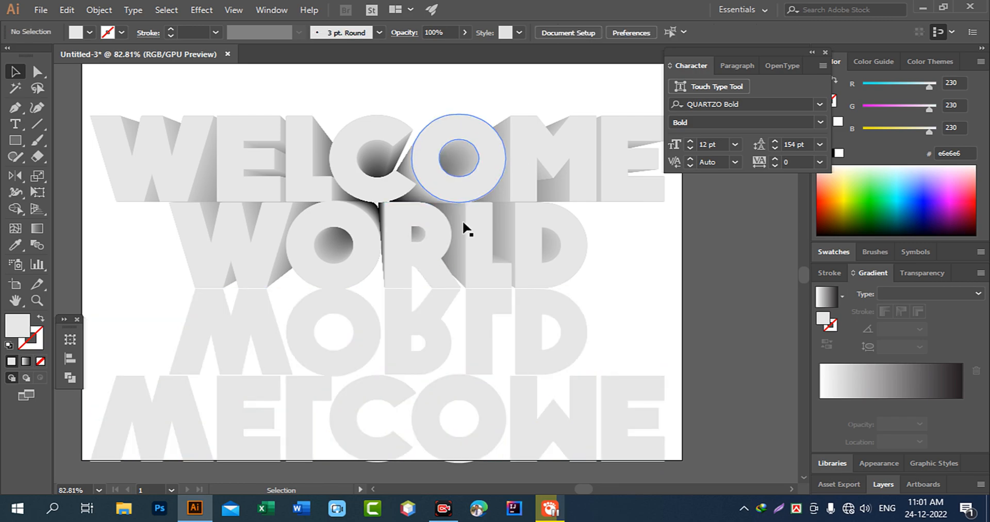
pyautogui.click(452, 308)
pyautogui.click(459, 93)
pyautogui.moveTo(432, 340); pyautogui.dragTo(434, 227)
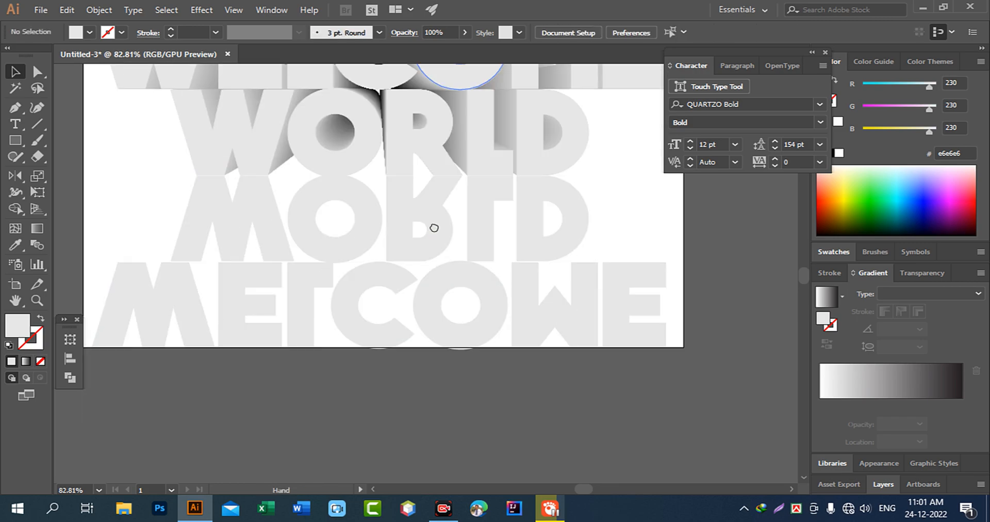
pyautogui.moveTo(446, 268); pyautogui.dragTo(464, 349)
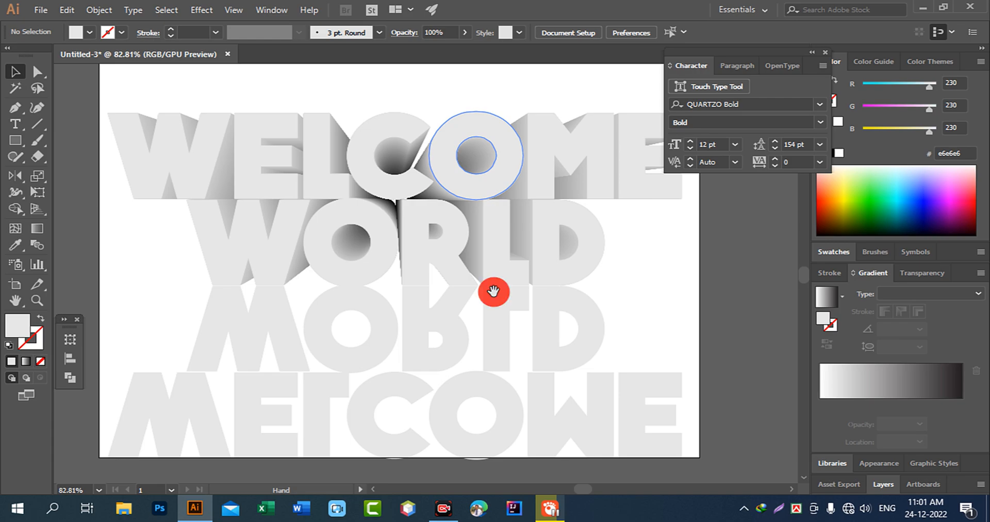
pyautogui.moveTo(493, 295); pyautogui.dragTo(494, 293)
# Step: Dock the floating Character panel beside the other panels and collapse its group to icons
pyautogui.moveTo(769, 52); pyautogui.dragTo(797, 58)
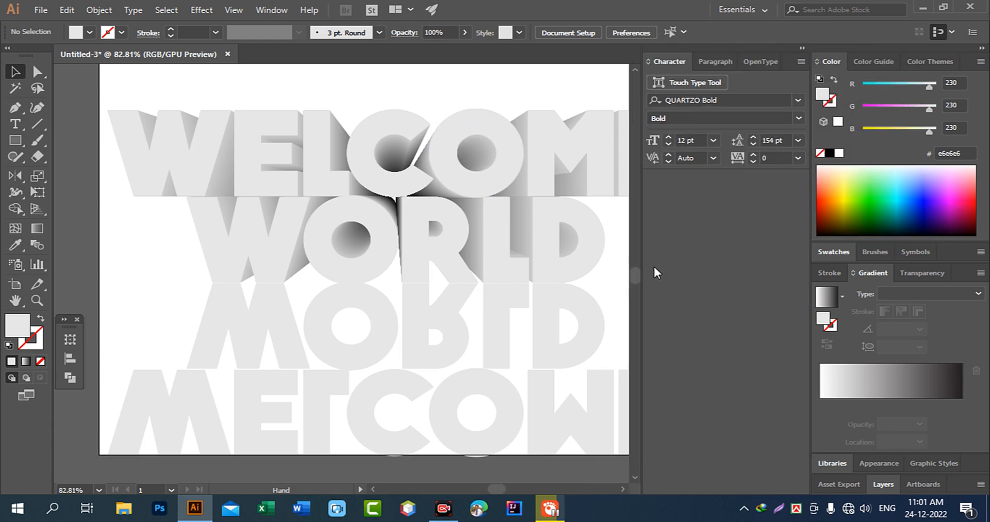
pyautogui.click(802, 47)
# Step: Delete the mirrored WELCOME letters from the reflected group, keeping only the mirrored WORLD
pyautogui.scroll(-3, 593, 232)
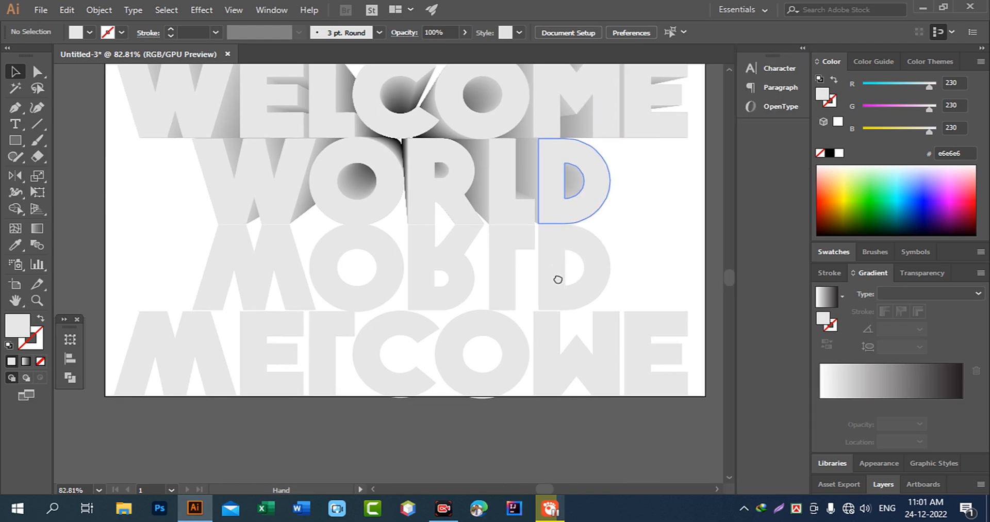
pyautogui.click(498, 393)
pyautogui.scroll(1, 77, 128)
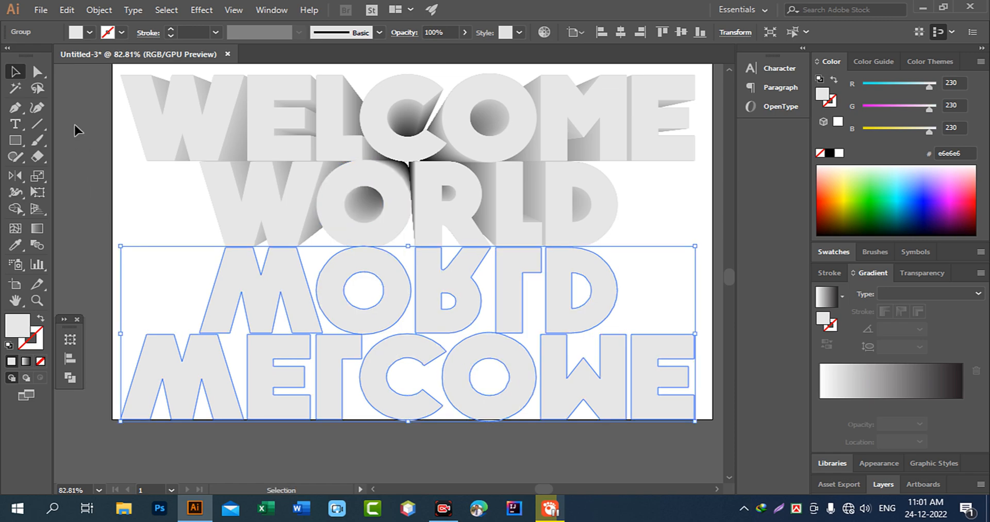
pyautogui.click(38, 74)
pyautogui.moveTo(710, 463); pyautogui.dragTo(115, 338)
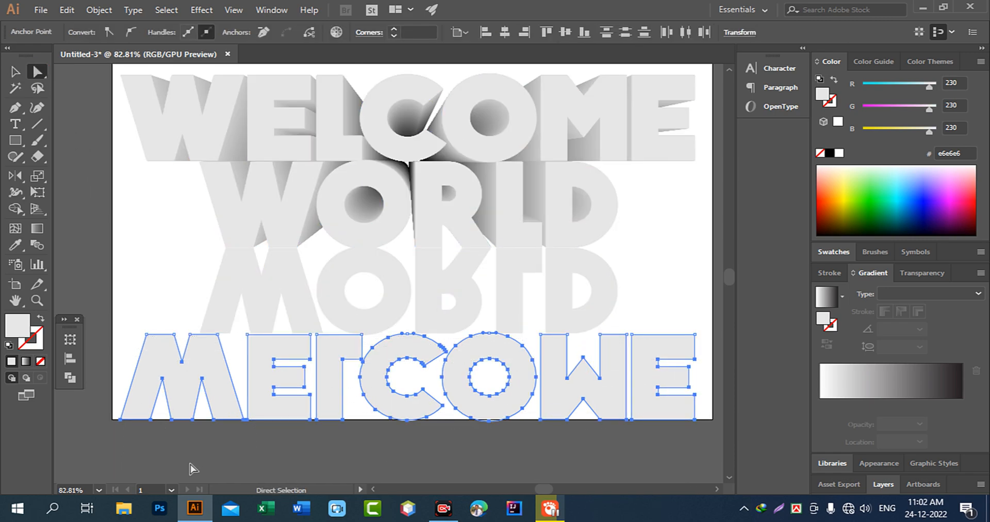
pyautogui.press('Delete')
pyautogui.click(382, 457)
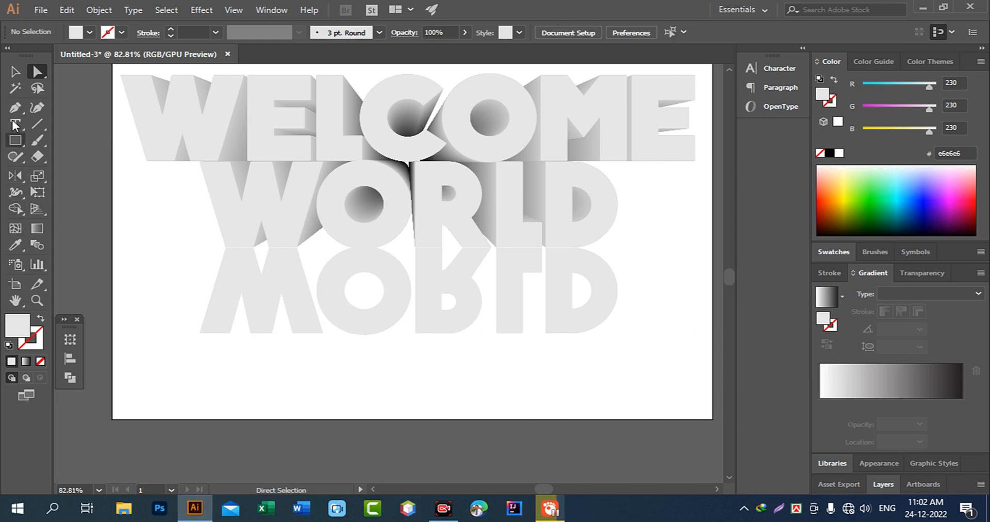
# Step: Fill the mirrored WORLD lettering with the white-to-black linear gradient swatch
pyautogui.click(12, 76)
pyautogui.moveTo(461, 195); pyautogui.dragTo(438, 236)
pyautogui.click(497, 330)
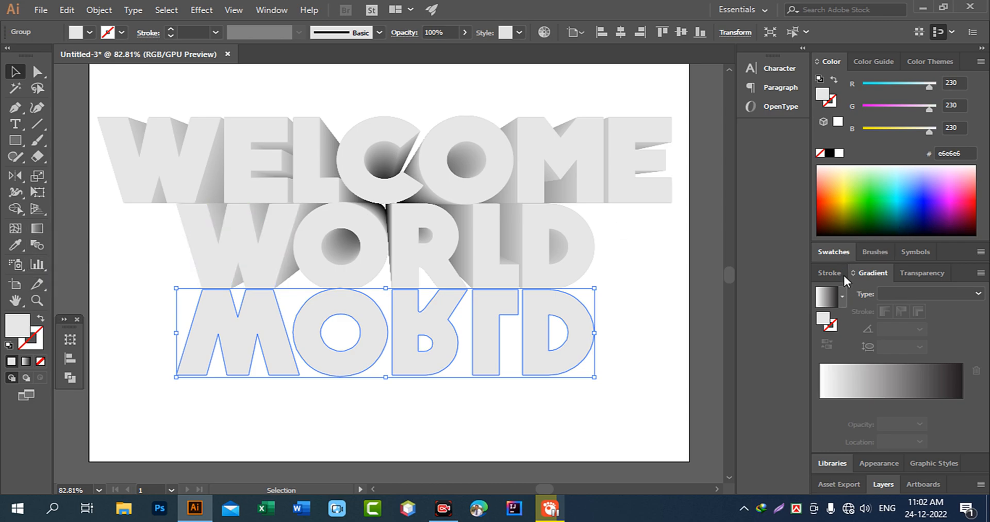
pyautogui.click(90, 32)
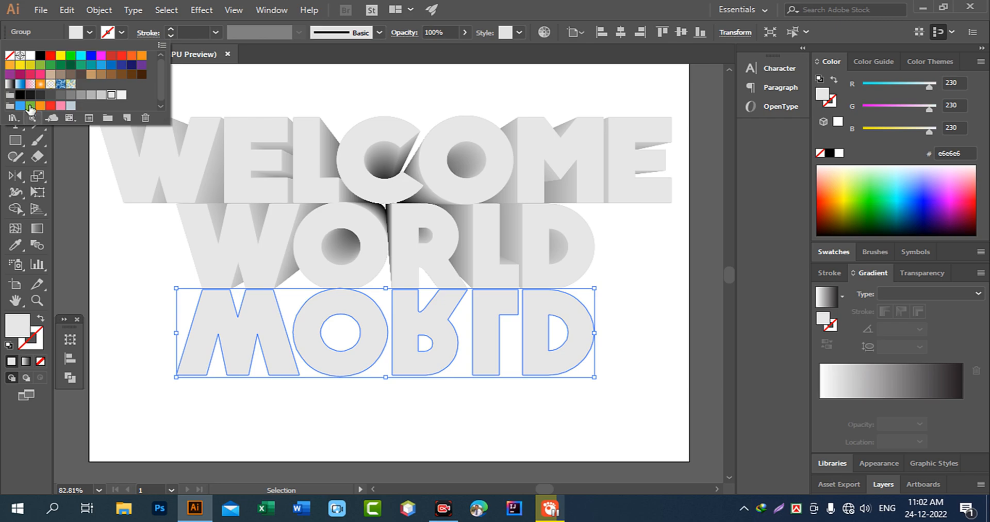
pyautogui.click(11, 85)
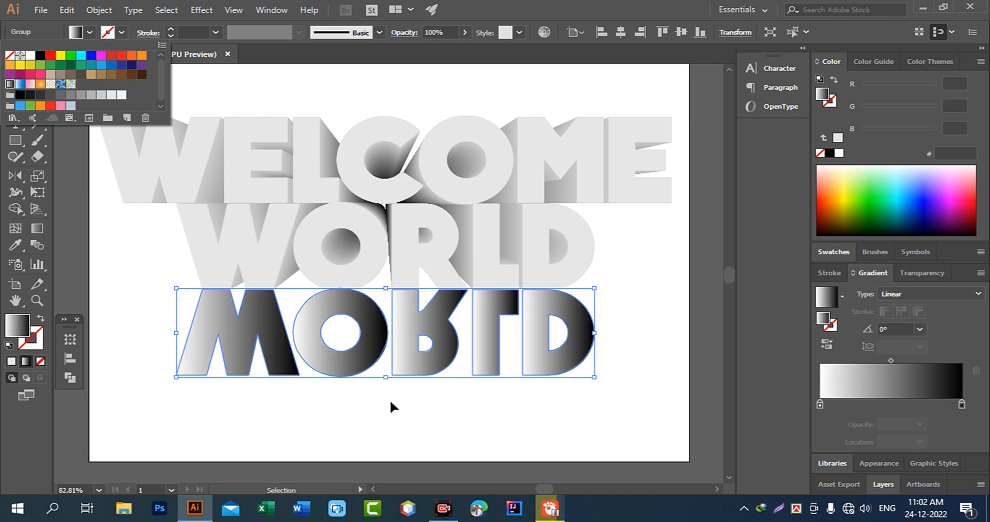
# Step: Set the angle of the mirrored lettering's linear gradient to 90°
pyautogui.click(833, 274)
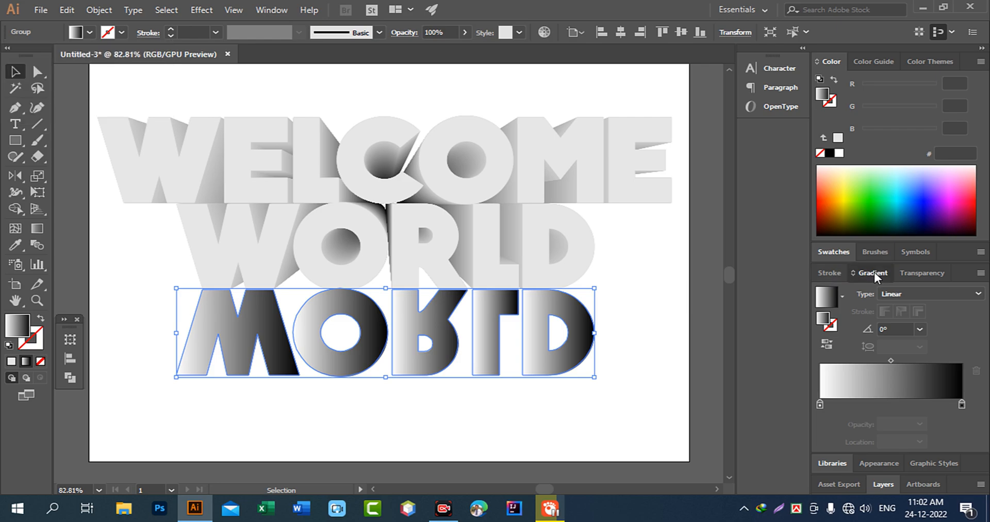
pyautogui.click(827, 273)
pyautogui.click(872, 329)
pyautogui.click(963, 405)
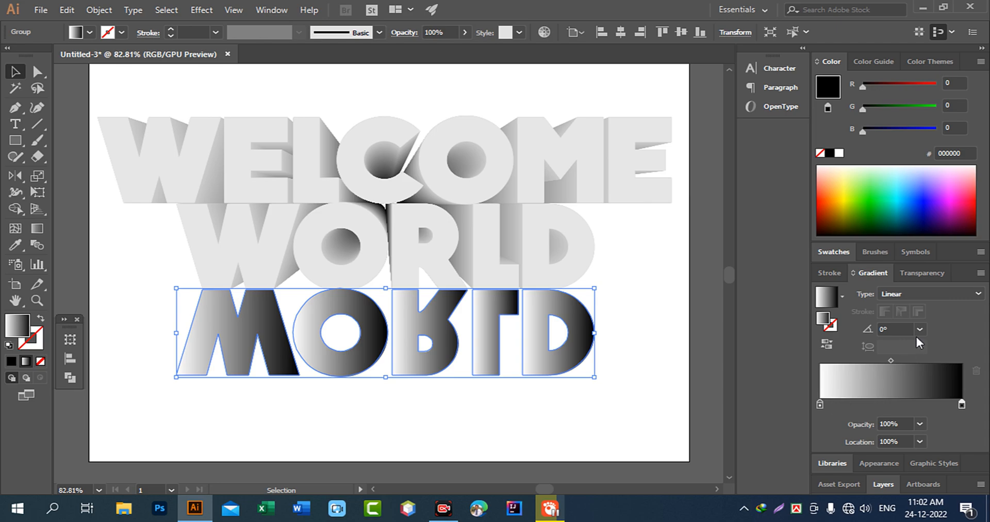
pyautogui.click(899, 326)
pyautogui.write('90')
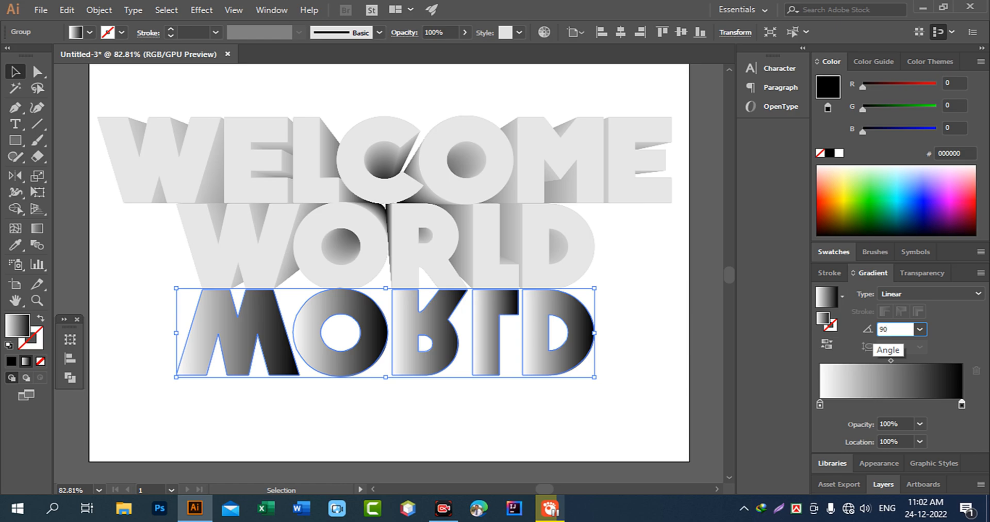
pyautogui.press('Return')
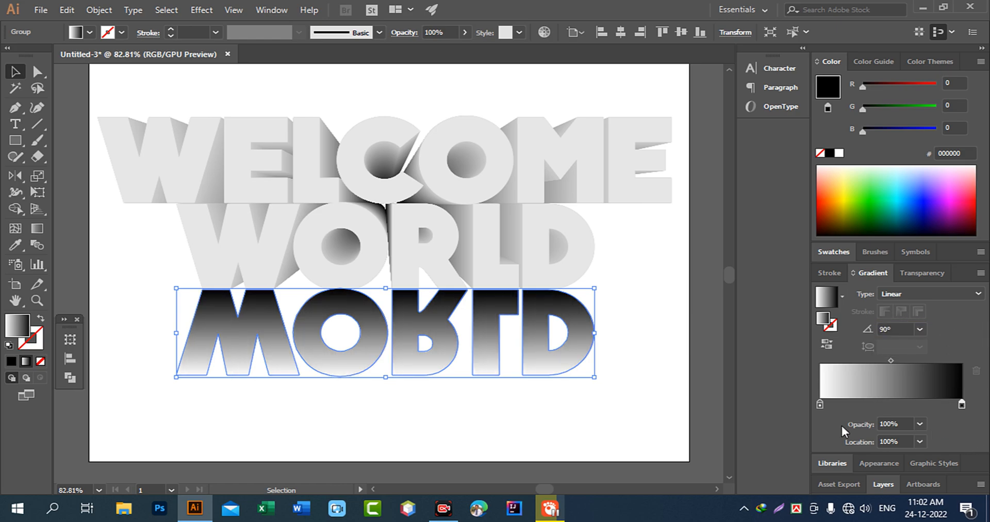
# Step: Redraw the gradient straight upward across the mirrored WORLD with the Gradient tool, then return to the Selection tool
pyautogui.click(37, 229)
pyautogui.moveTo(363, 403); pyautogui.dragTo(363, 289)
pyautogui.moveTo(381, 372); pyautogui.dragTo(381, 291)
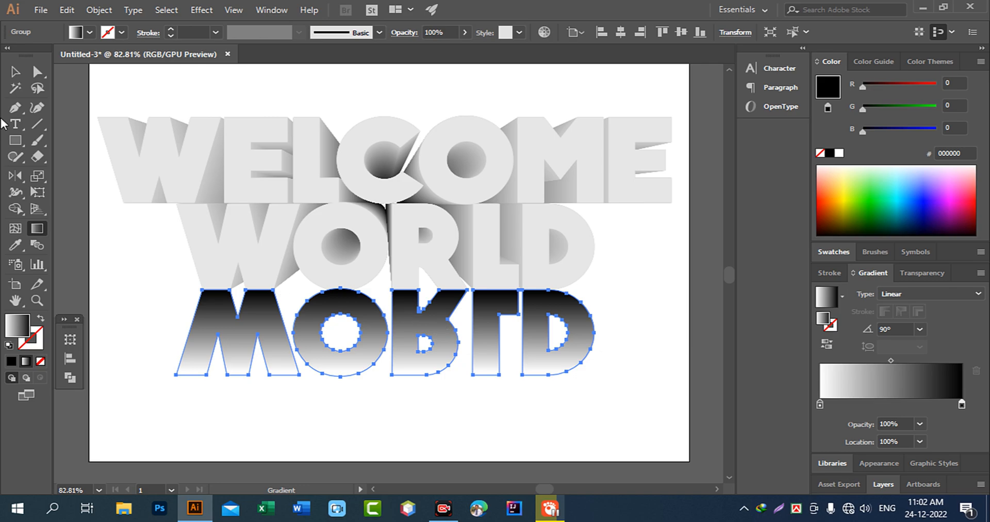
pyautogui.click(15, 72)
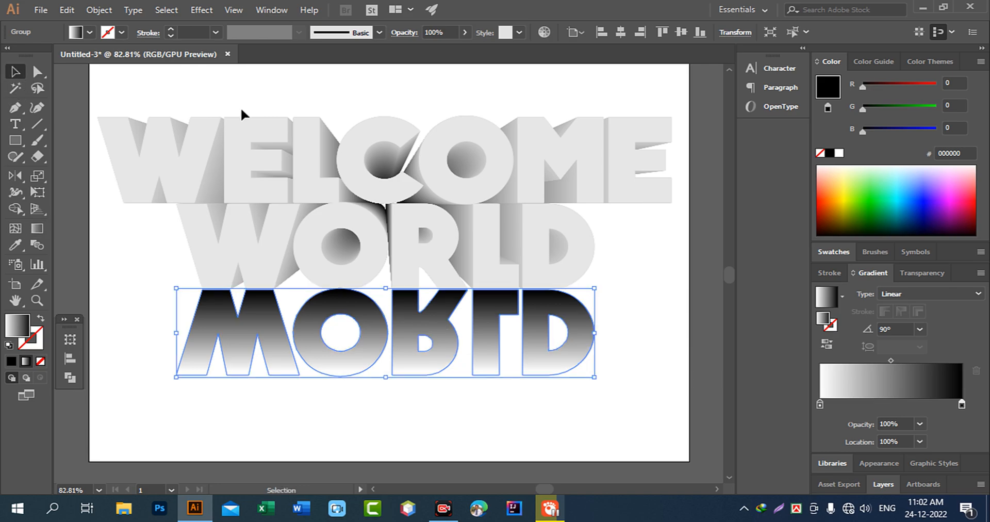
# Step: Recolor the white stop of the mirrored WORLD's gradient to light gray F2F2F2 and set its opacity to 10%
pyautogui.click(819, 404)
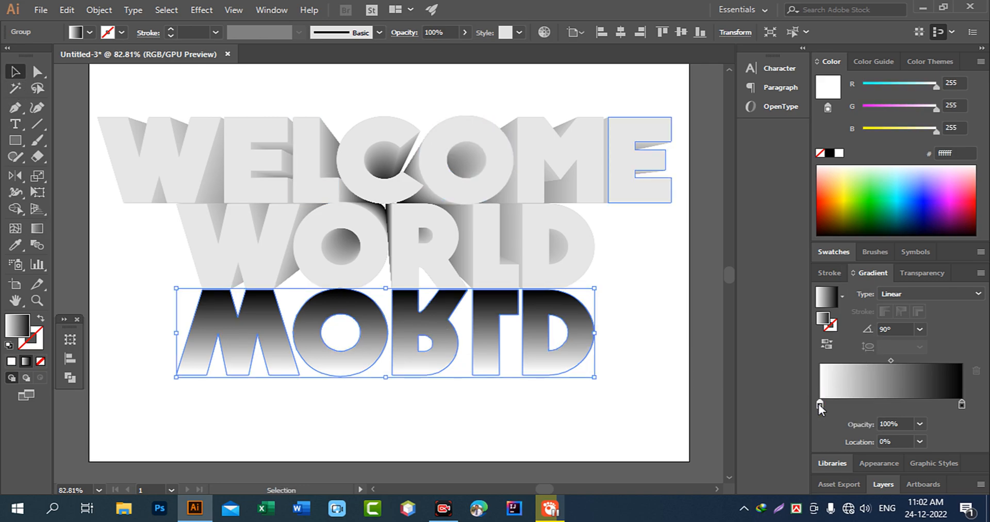
pyautogui.doubleClick(820, 404)
pyautogui.click(906, 274)
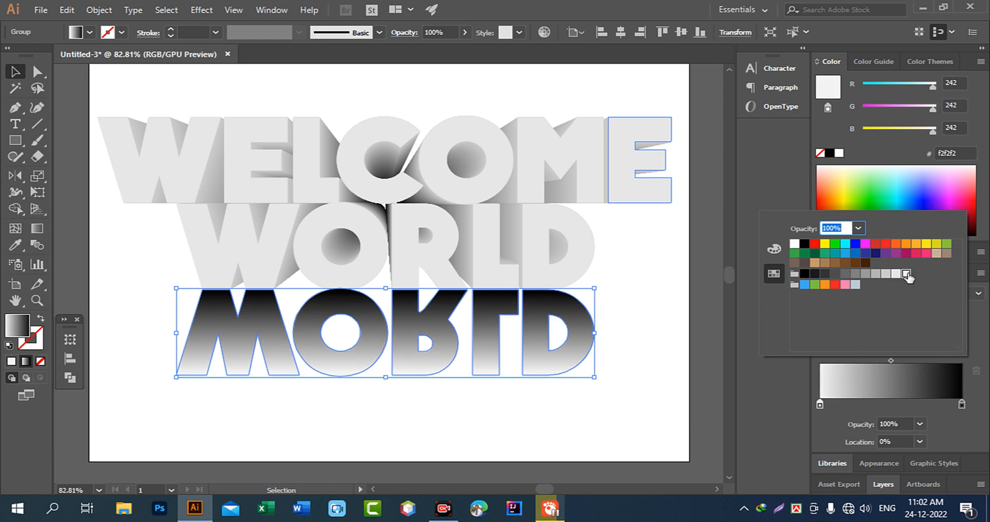
pyautogui.click(840, 419)
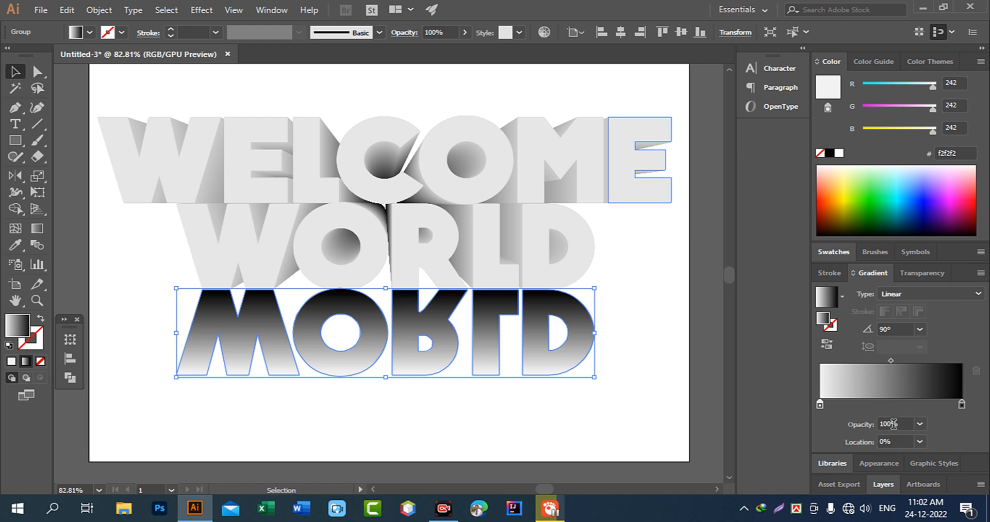
pyautogui.click(919, 422)
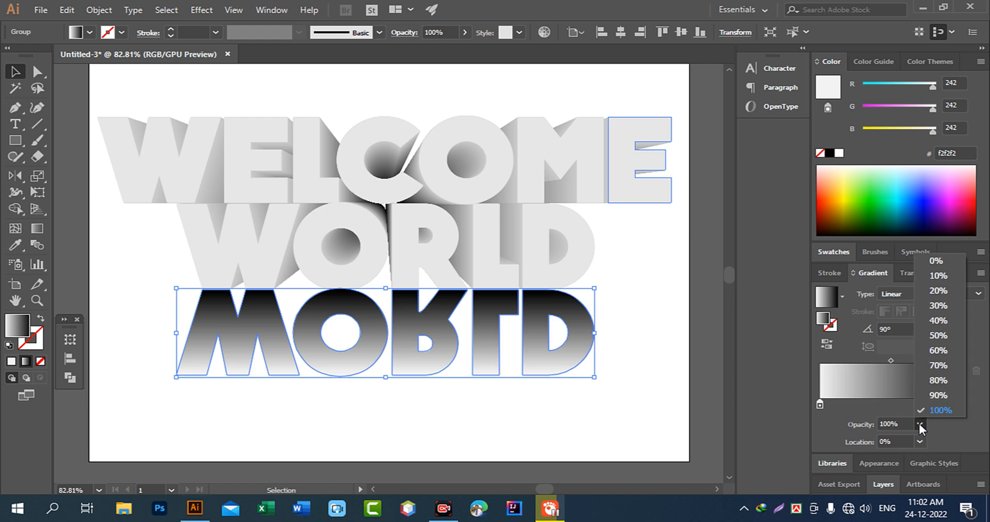
pyautogui.click(939, 275)
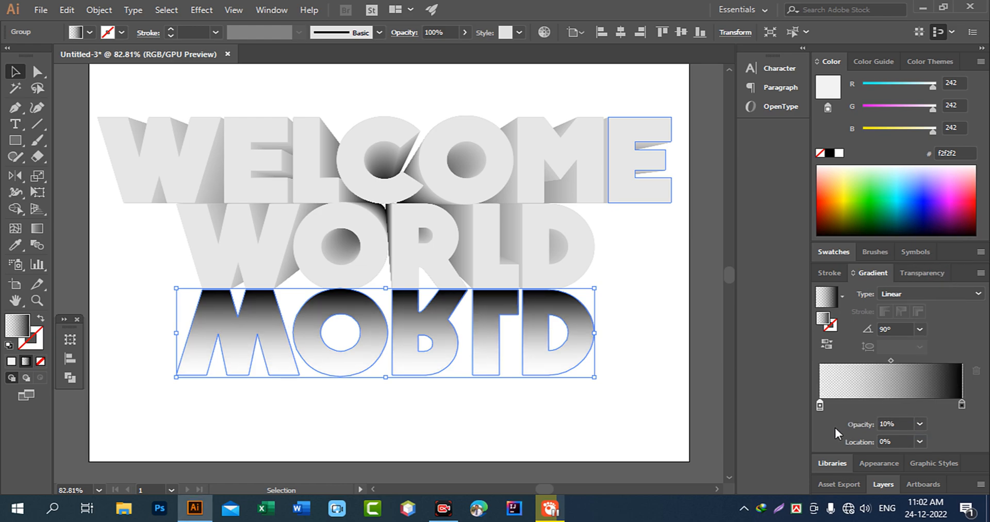
# Step: Recolor the black stop of the mirrored WORLD's gradient to light gray CCCCCC
pyautogui.click(962, 403)
pyautogui.click(963, 405)
pyautogui.doubleClick(962, 405)
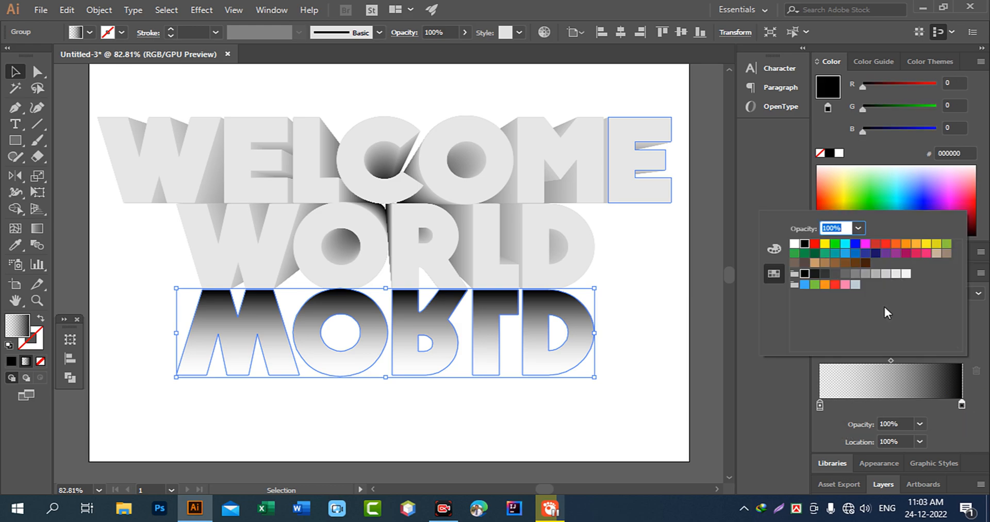
pyautogui.click(896, 275)
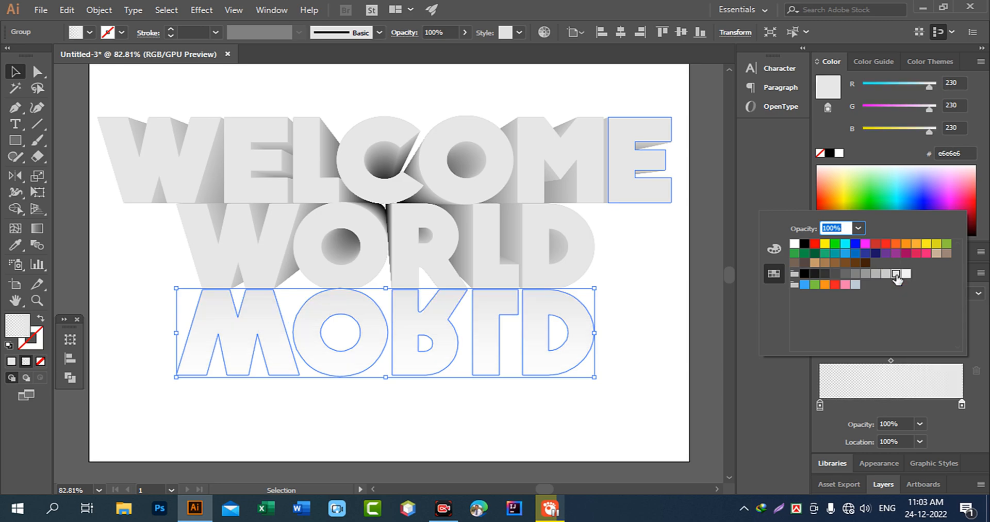
pyautogui.click(886, 274)
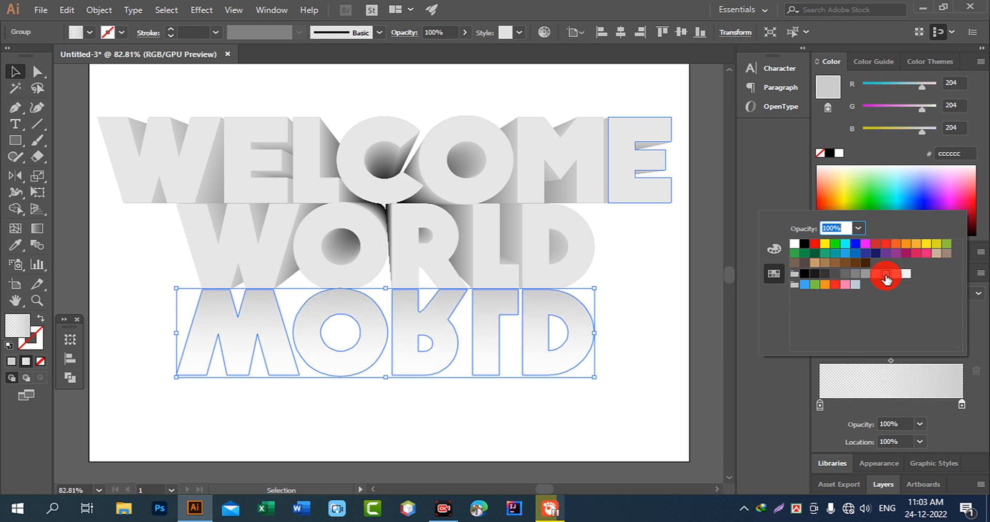
# Step: Set the CCCCCC stop's opacity to 60% and move the F2F2F2 stop to about 31.5% location, then deselect the lettering
pyautogui.click(916, 424)
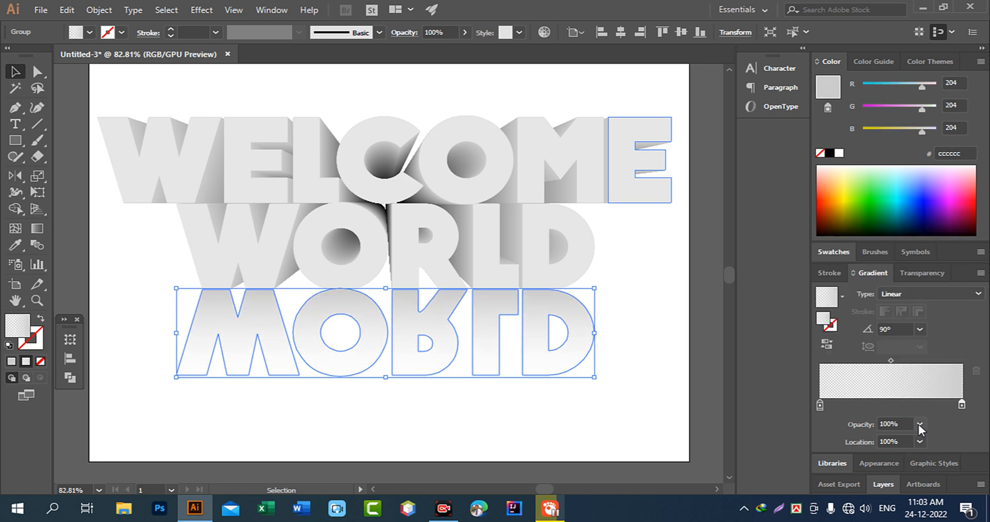
pyautogui.click(920, 424)
pyautogui.click(946, 346)
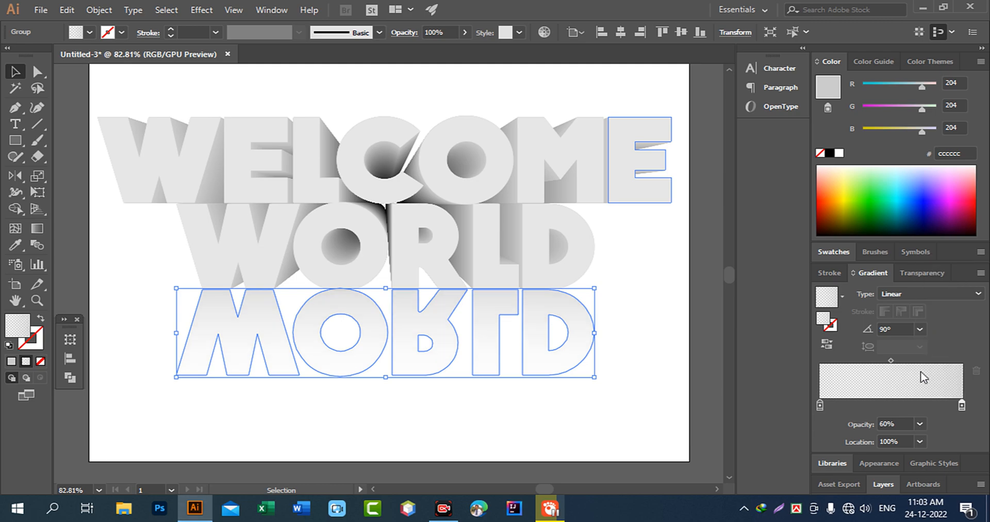
pyautogui.moveTo(820, 404); pyautogui.dragTo(865, 405)
pyautogui.click(596, 412)
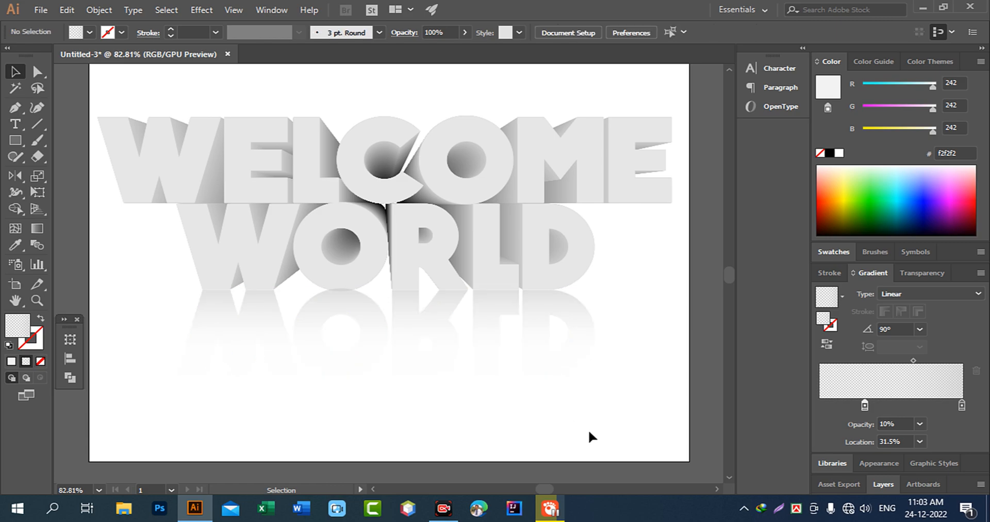
# Step: Draw a rectangle covering the whole artboard, then return to the Selection tool
pyautogui.click(499, 376)
pyautogui.press('space')
pyautogui.click(574, 417)
pyautogui.press('space')
pyautogui.moveTo(504, 427); pyautogui.dragTo(515, 378)
pyautogui.click(515, 377)
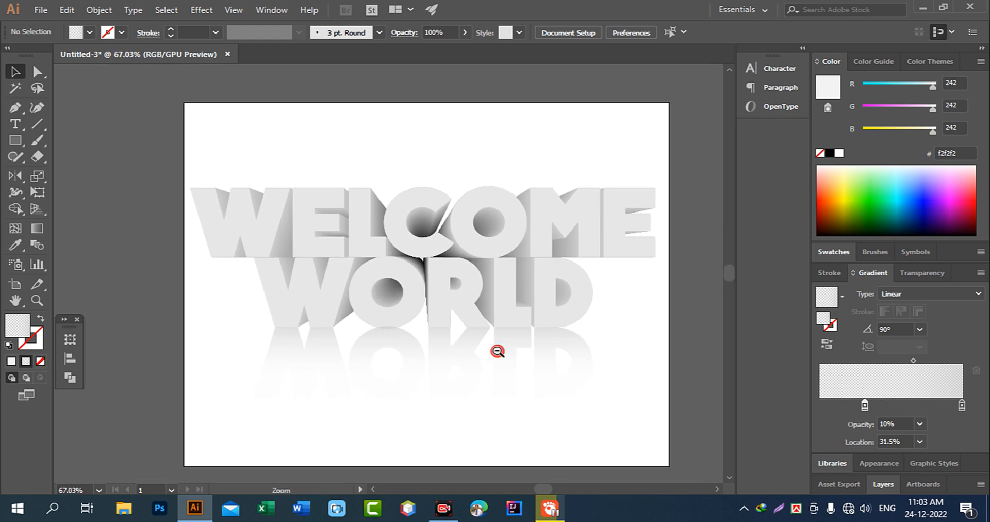
pyautogui.click(15, 140)
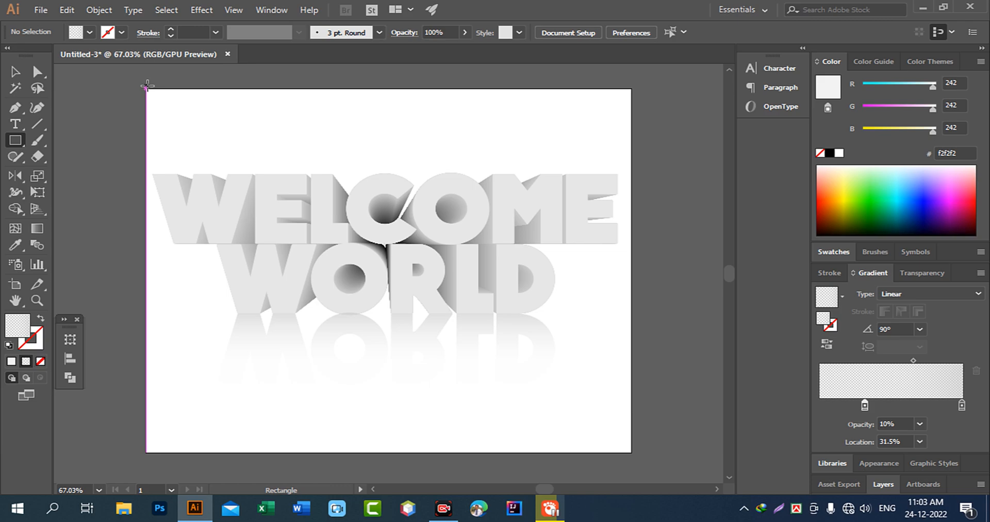
pyautogui.moveTo(147, 89); pyautogui.dragTo(631, 452)
pyautogui.click(15, 72)
# Step: Fill the artboard-sized rectangle with the orange swatch F15A24
pyautogui.click(90, 33)
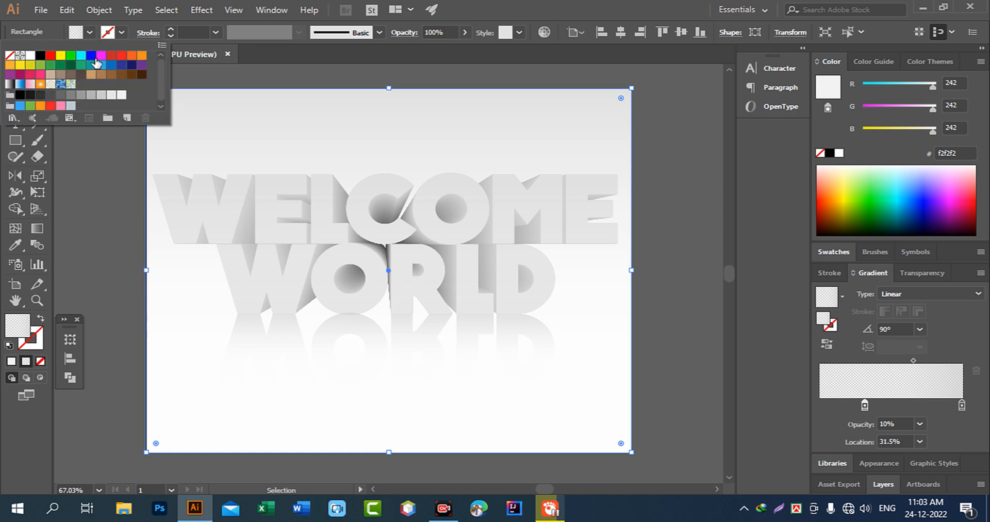
pyautogui.click(131, 55)
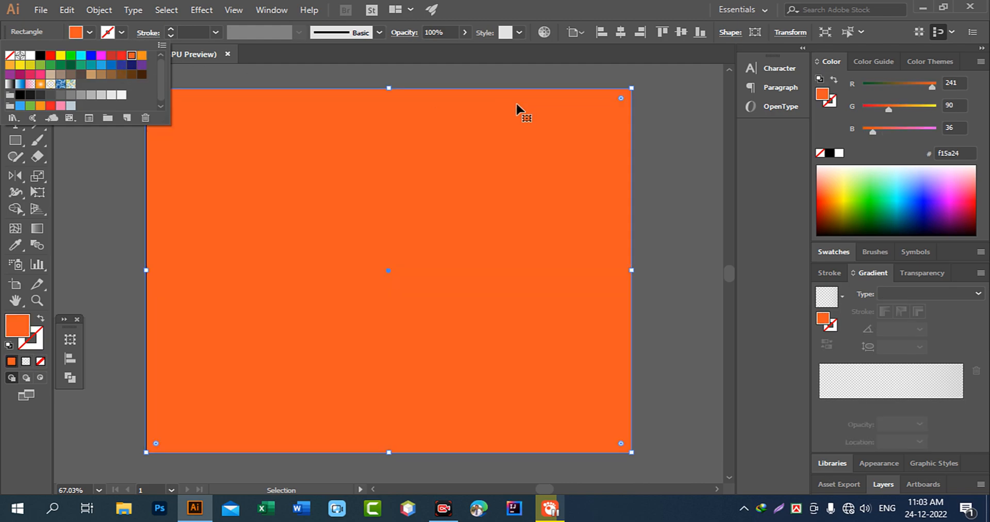
pyautogui.click(681, 135)
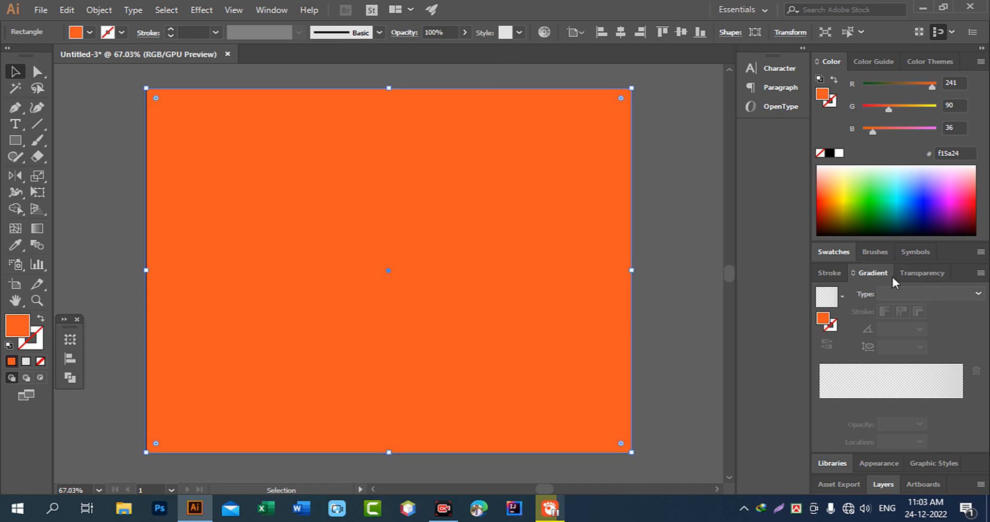
pyautogui.click(404, 33)
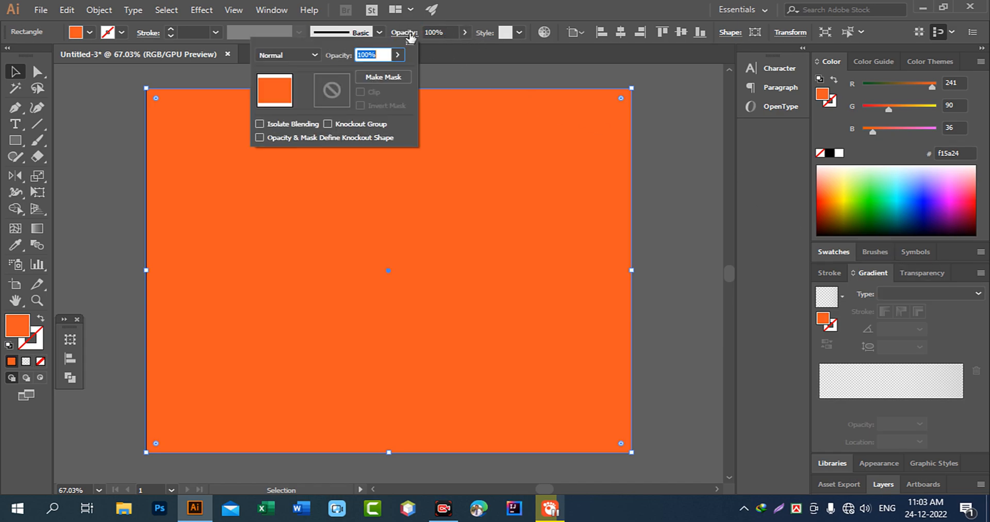
pyautogui.click(314, 55)
pyautogui.click(589, 153)
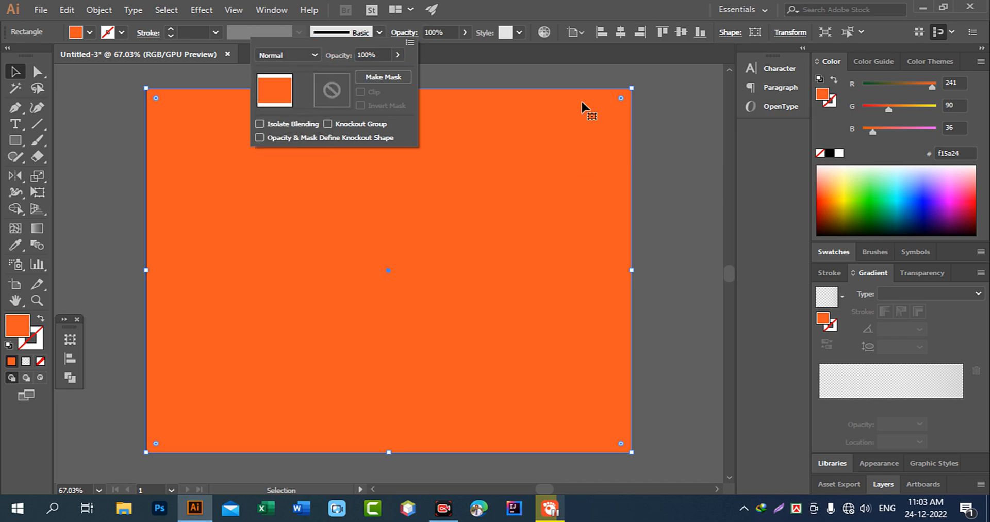
pyautogui.click(674, 119)
# Step: Bring the orange rectangle to the front of the artwork
pyautogui.click(607, 131)
pyautogui.rightClick(606, 131)
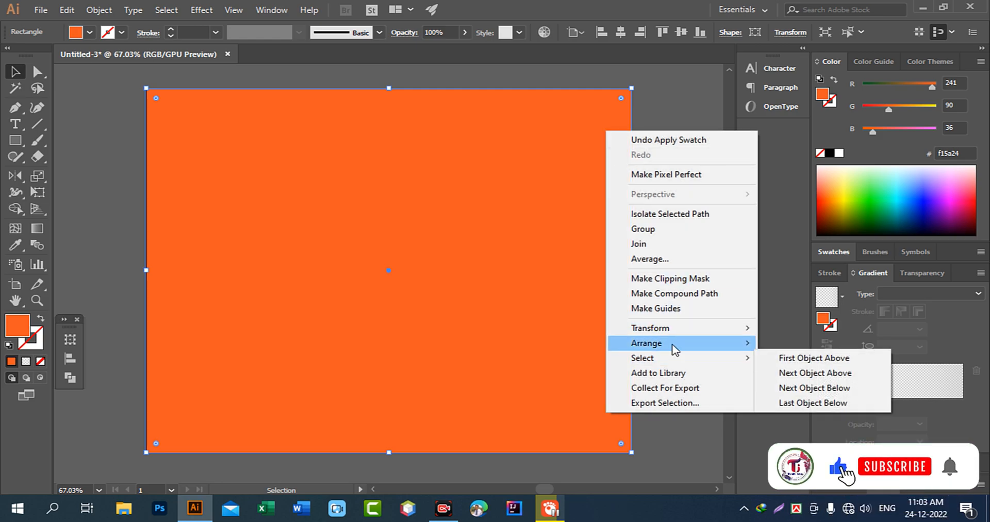
pyautogui.moveTo(674, 349)
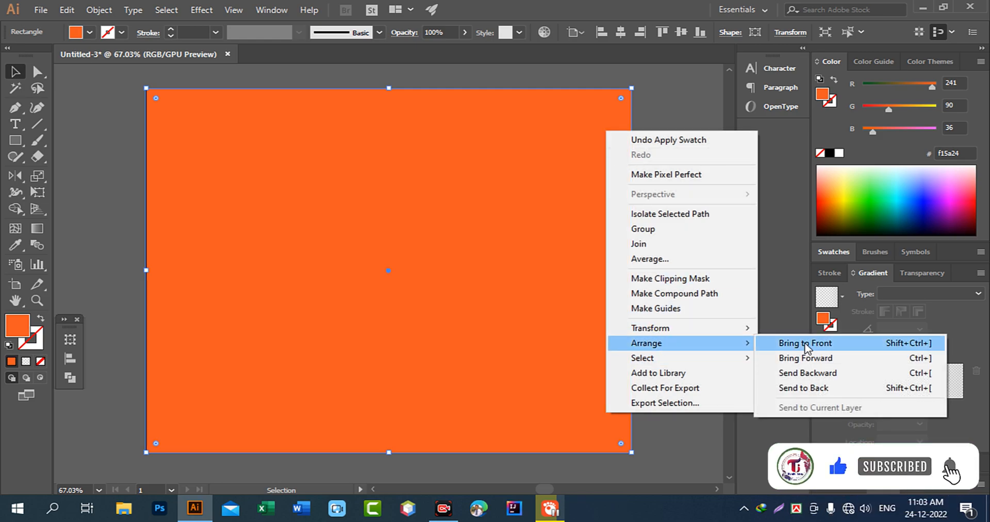
pyautogui.click(884, 344)
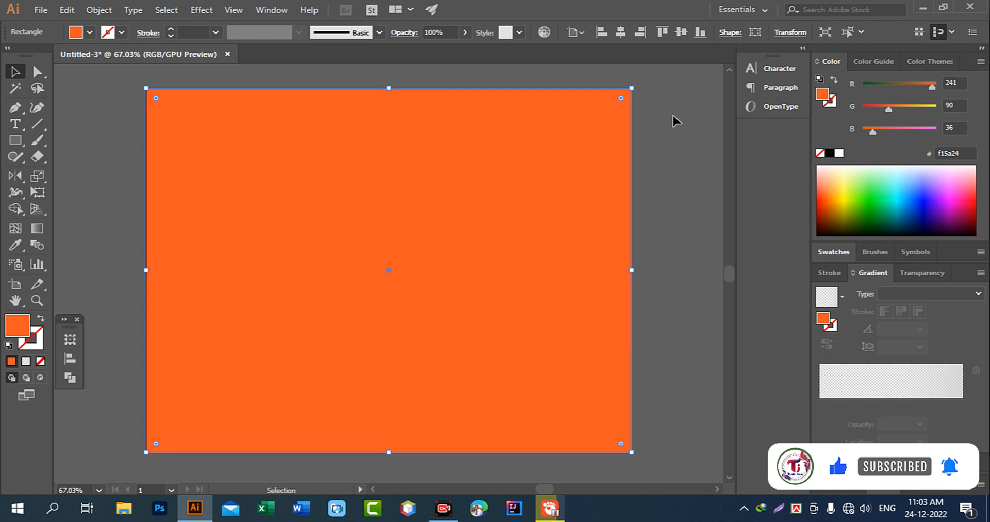
pyautogui.click(670, 126)
# Step: Set the orange rectangle's blending mode to Screen and deselect it
pyautogui.click(587, 123)
pyautogui.click(408, 35)
pyautogui.click(315, 55)
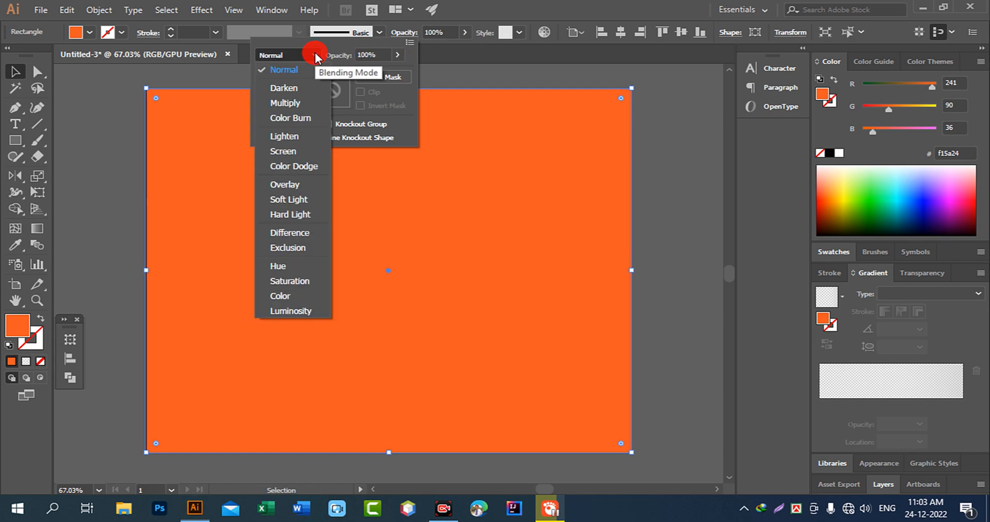
pyautogui.press('Escape')
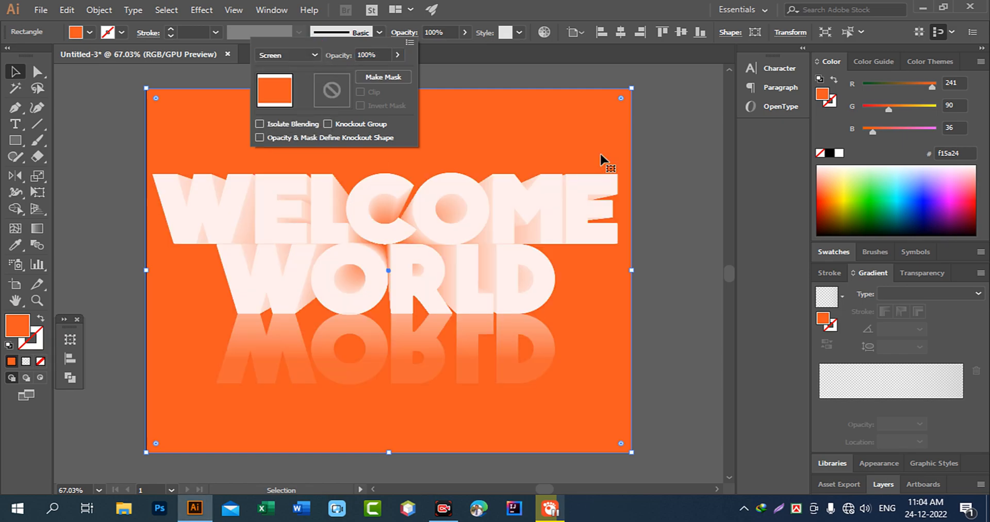
pyautogui.click(687, 104)
pyautogui.click(686, 101)
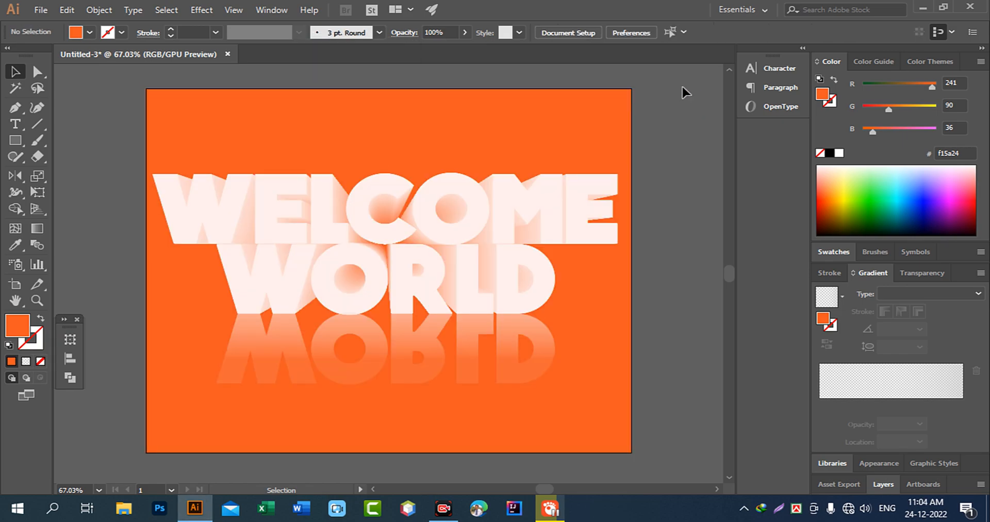
# Step: Lock the orange background rectangle so only the lettering can be selected
pyautogui.press('space')
pyautogui.moveTo(572, 117); pyautogui.dragTo(562, 137)
pyautogui.hotkey('ctrl', 'space')
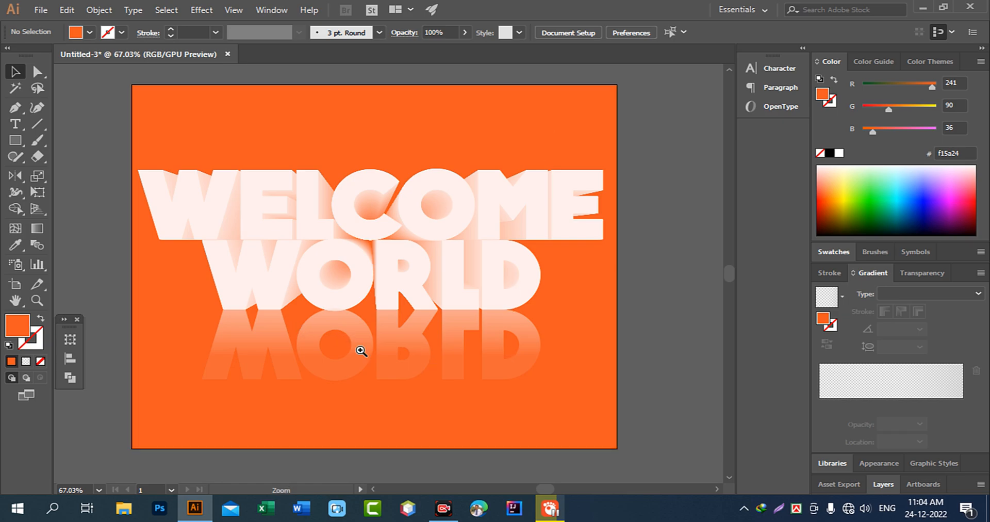
pyautogui.moveTo(300, 328); pyautogui.dragTo(453, 395)
pyautogui.moveTo(476, 332); pyautogui.dragTo(356, 262)
pyautogui.moveTo(565, 281); pyautogui.dragTo(433, 257)
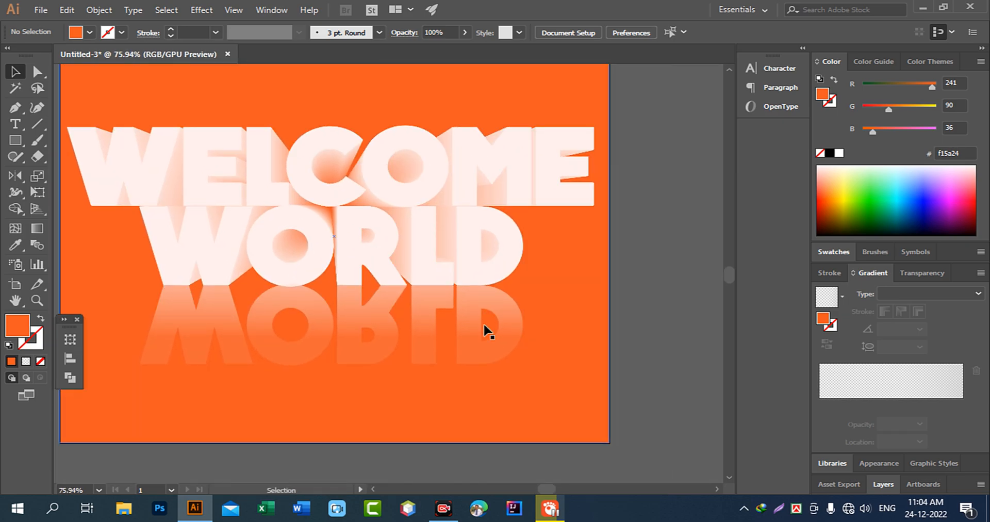
pyautogui.click(490, 91)
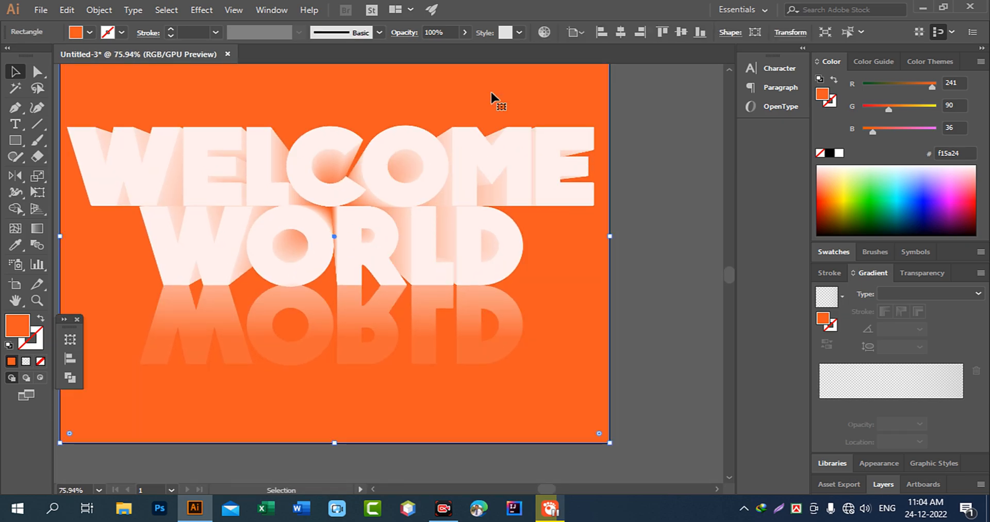
pyautogui.click(99, 9)
pyautogui.moveTo(155, 74)
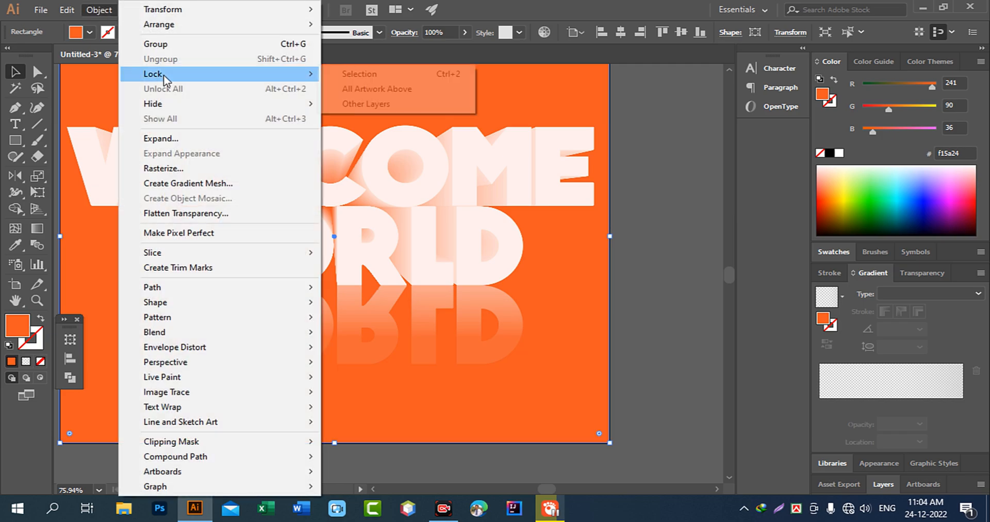
pyautogui.click(419, 77)
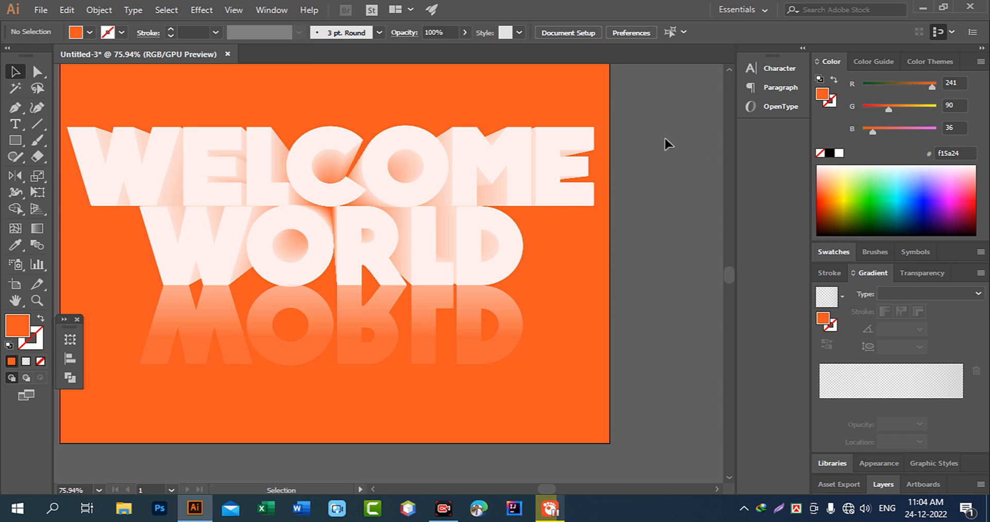
# Step: Set the opacity of the mirrored WORLD gradient's F2F2F2 stop to 5% and deselect the lettering
pyautogui.click(459, 344)
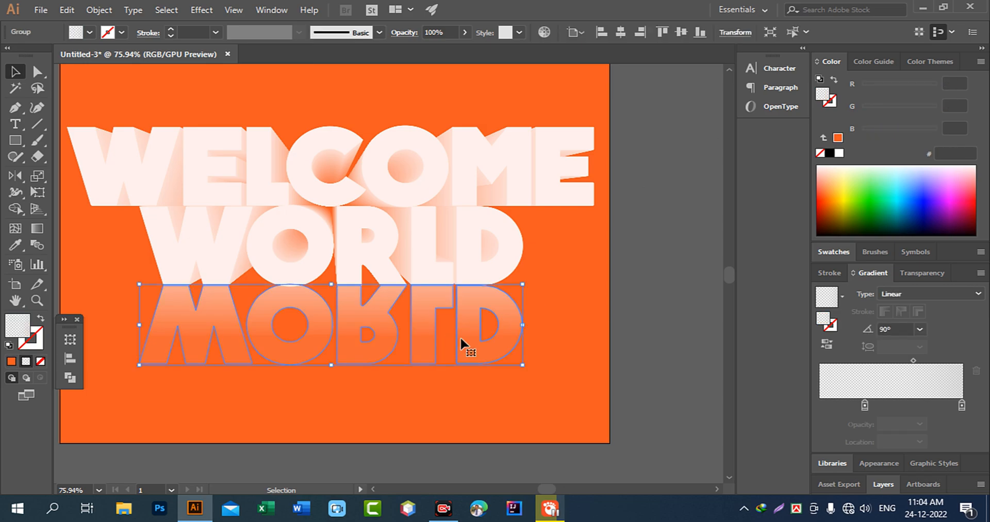
pyautogui.click(866, 406)
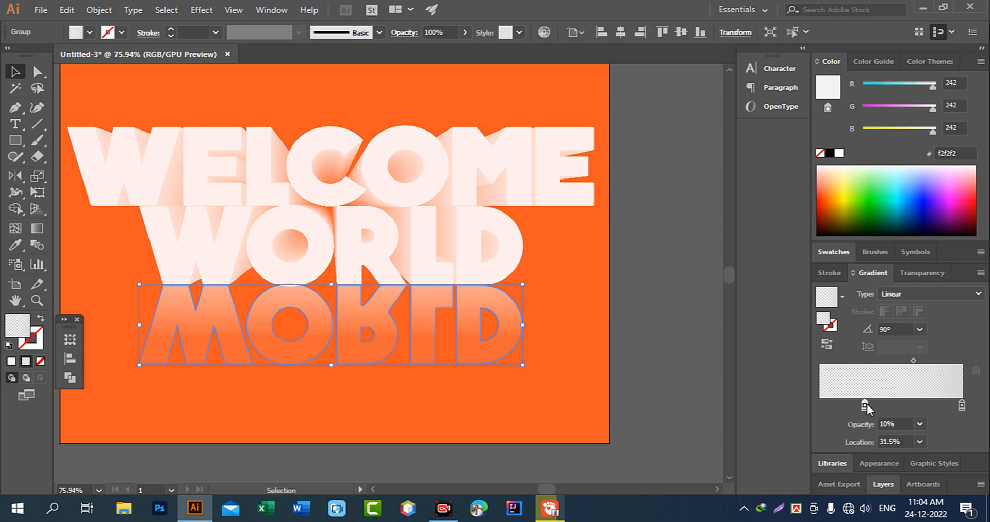
pyautogui.doubleClick(897, 423)
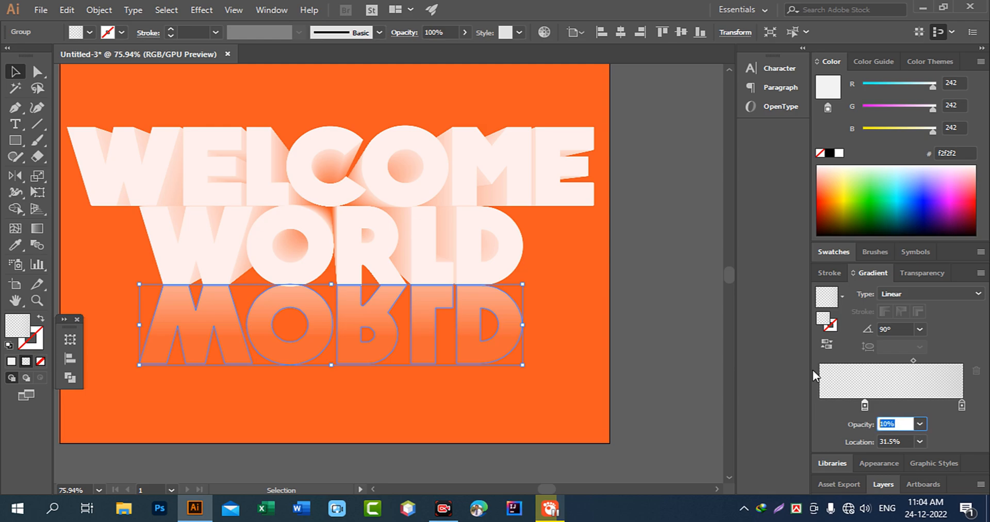
pyautogui.write('5')
pyautogui.press('Return')
pyautogui.click(702, 388)
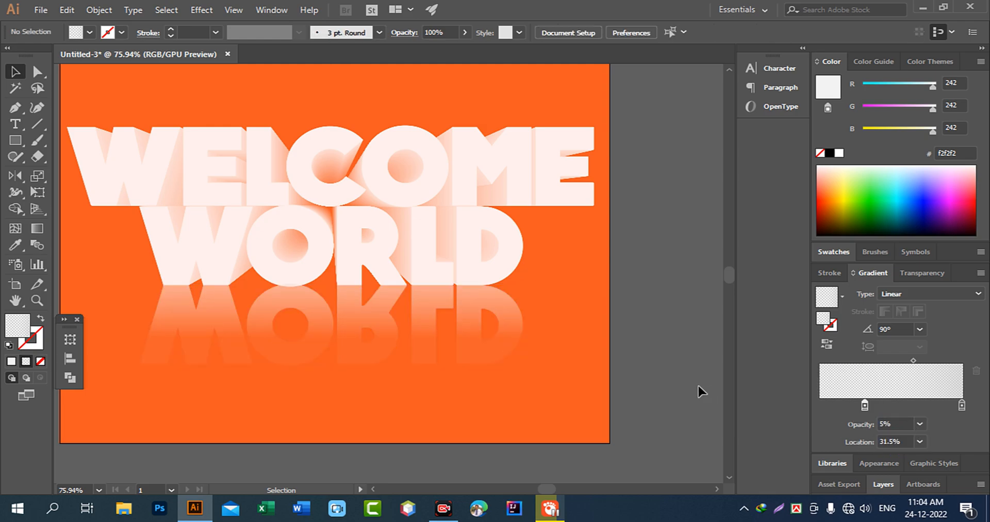
# Step: Move the F2F2F2 stop of the mirrored WORLD's gradient to about 49.5% location
pyautogui.click(507, 338)
pyautogui.moveTo(872, 404); pyautogui.dragTo(892, 405)
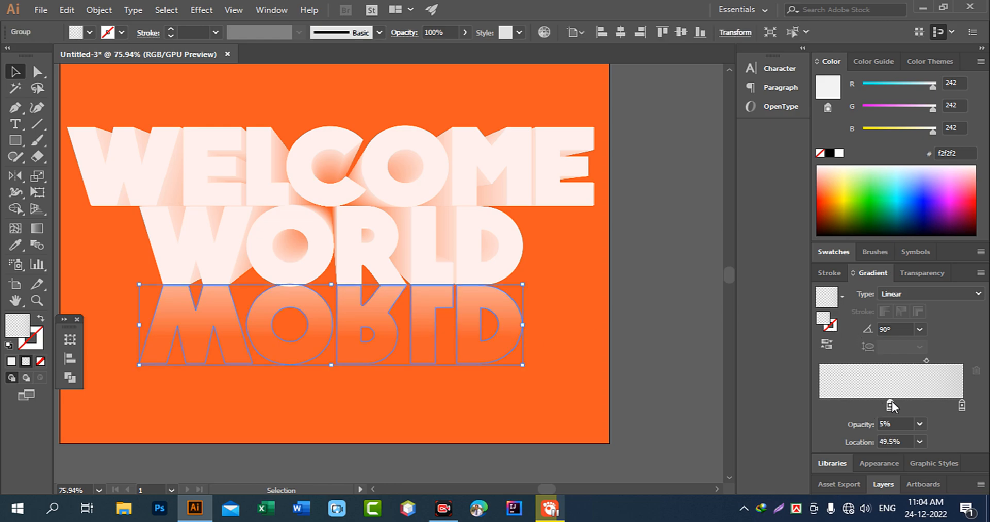
pyautogui.scroll(-10, 725, 379)
pyautogui.scroll(1, 681, 356)
pyautogui.scroll(5, 680, 350)
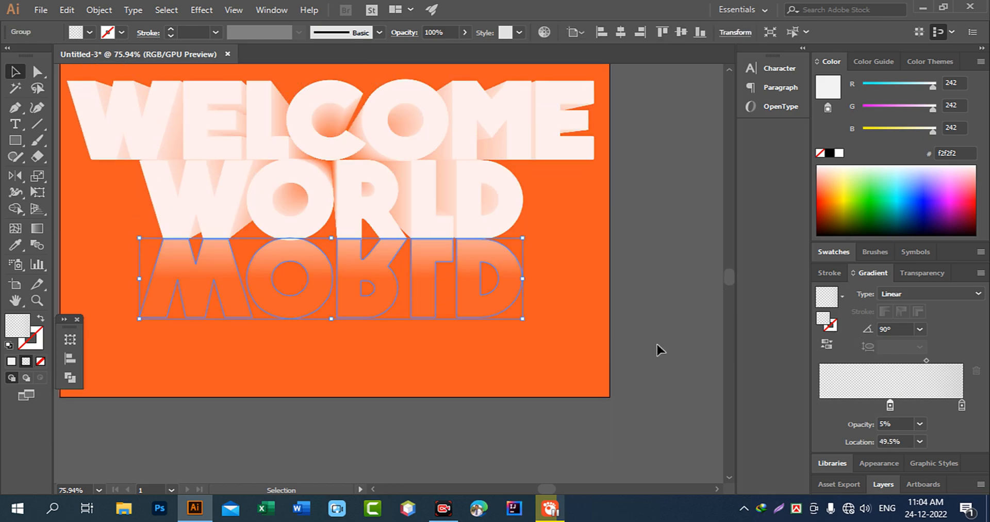
# Step: Set the opacity of the mirrored WORLD gradient's F2F2F2 stop to 3% and deselect the lettering
pyautogui.click(659, 331)
pyautogui.click(507, 308)
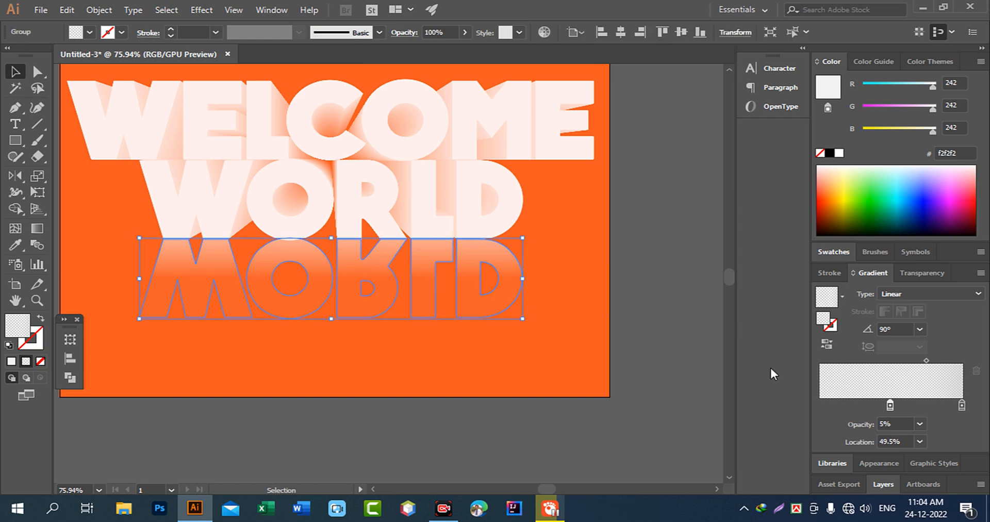
pyautogui.click(901, 424)
pyautogui.click(869, 424)
pyautogui.write('3')
pyautogui.press('Tab')
pyautogui.click(711, 339)
# Step: Move the mirrored WORLD gradient's F2F2F2 stop to 32% location and its midpoint to about 41.18%, leaving the stop colour as is
pyautogui.click(488, 314)
pyautogui.moveTo(890, 405); pyautogui.dragTo(866, 404)
pyautogui.moveTo(913, 360); pyautogui.dragTo(908, 366)
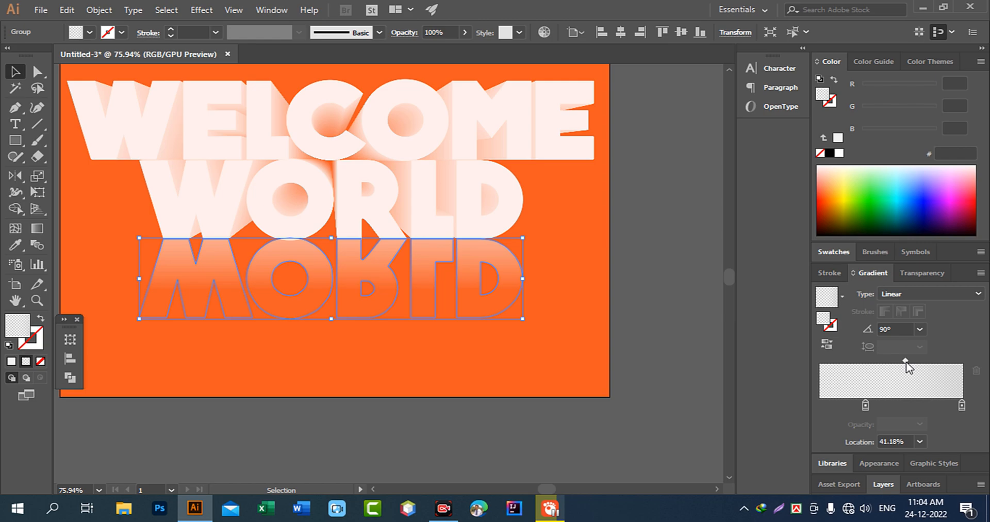
pyautogui.click(866, 405)
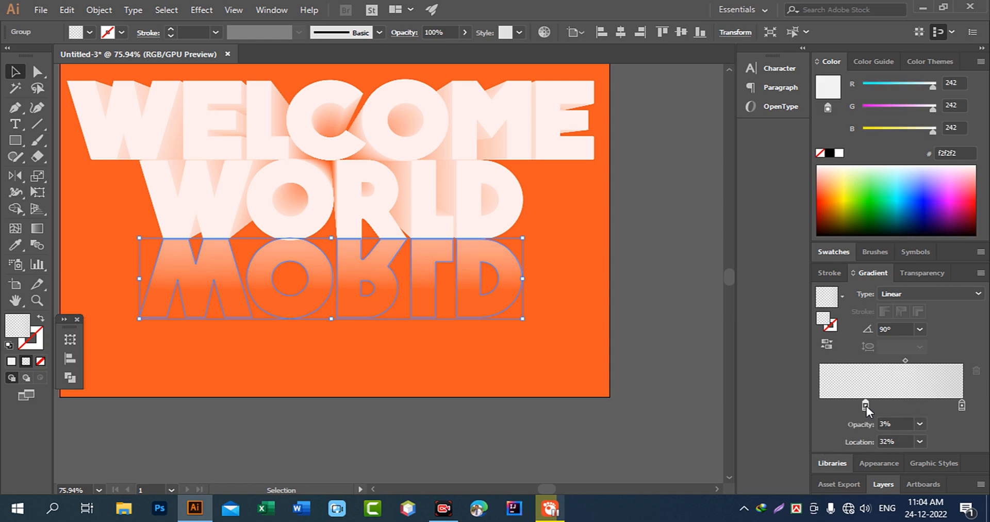
pyautogui.doubleClick(866, 405)
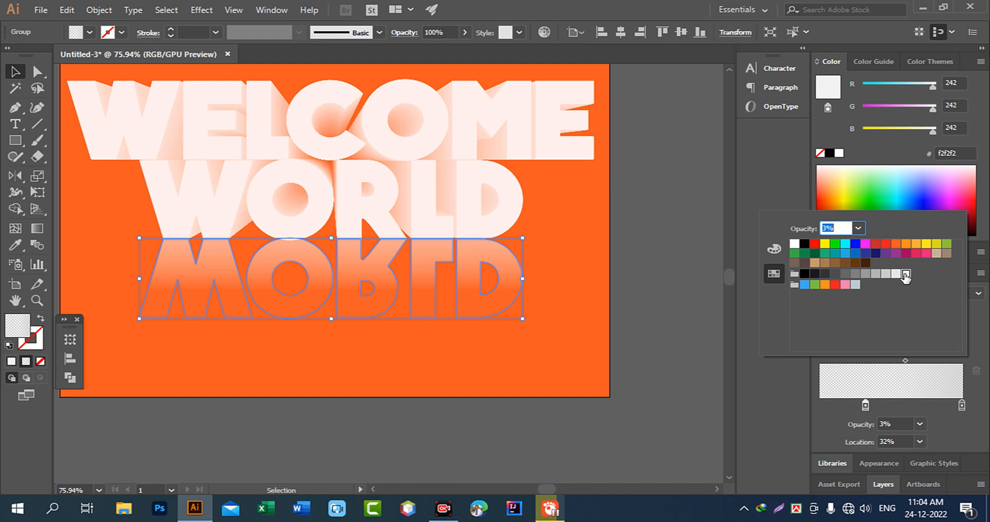
pyautogui.click(622, 390)
# Step: Set the F2F2F2 stop of the mirrored WORLD gradient to 0% opacity and deselect the lettering
pyautogui.moveTo(458, 239); pyautogui.dragTo(490, 295)
pyautogui.click(901, 423)
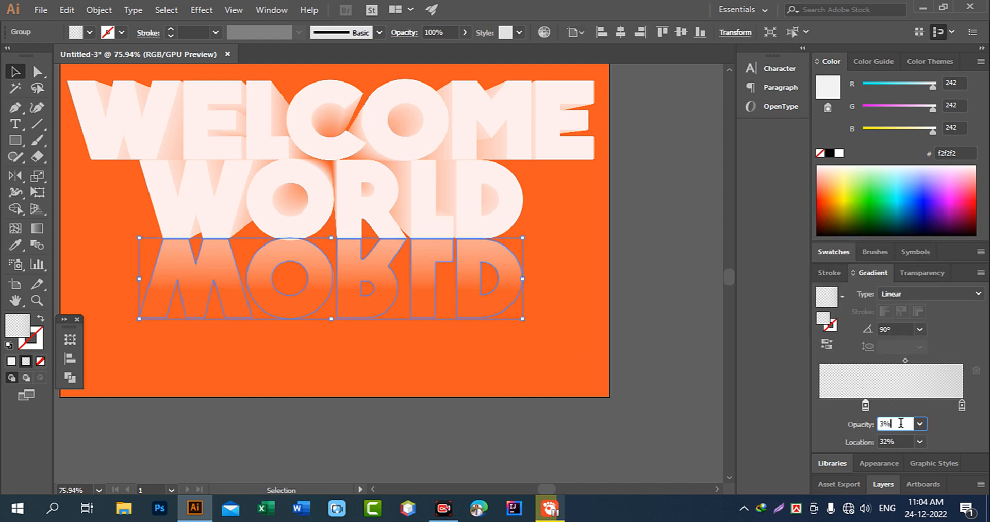
pyautogui.moveTo(901, 423); pyautogui.dragTo(850, 420)
pyautogui.write('0')
pyautogui.click(786, 416)
pyautogui.click(636, 406)
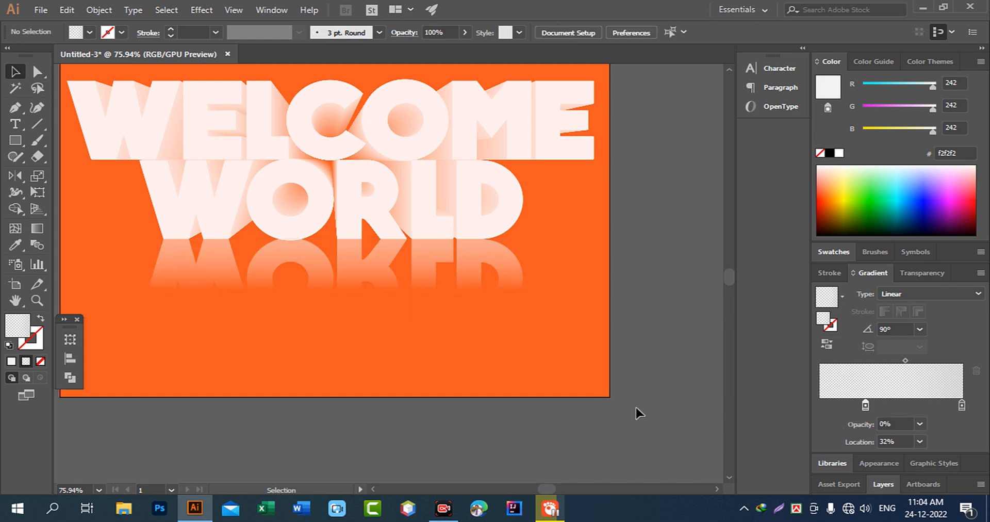
# Step: Move the mirrored WORLD gradient's F2F2F2 stop to about 21.5% location and its midpoint to about 69.2%
pyautogui.click(521, 280)
pyautogui.moveTo(866, 406); pyautogui.dragTo(851, 406)
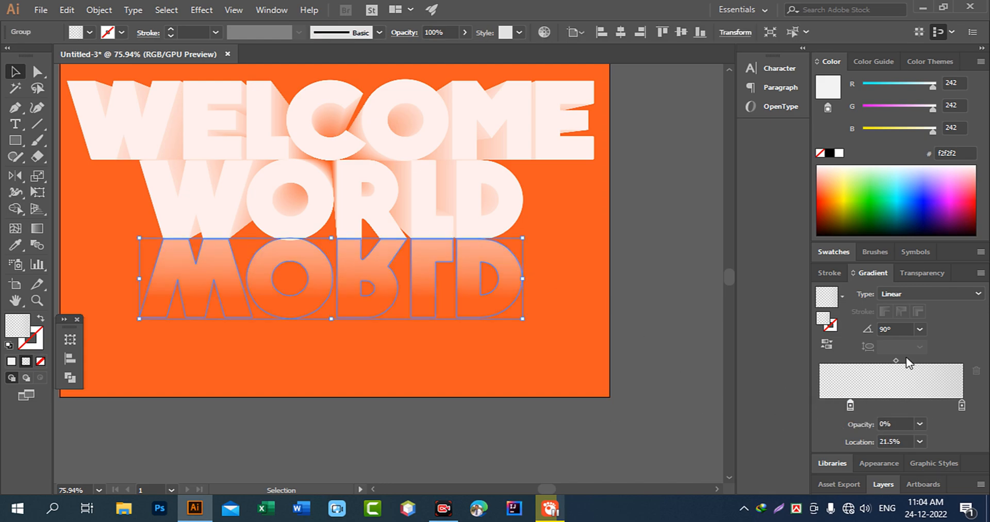
pyautogui.moveTo(896, 361); pyautogui.dragTo(930, 364)
pyautogui.click(687, 393)
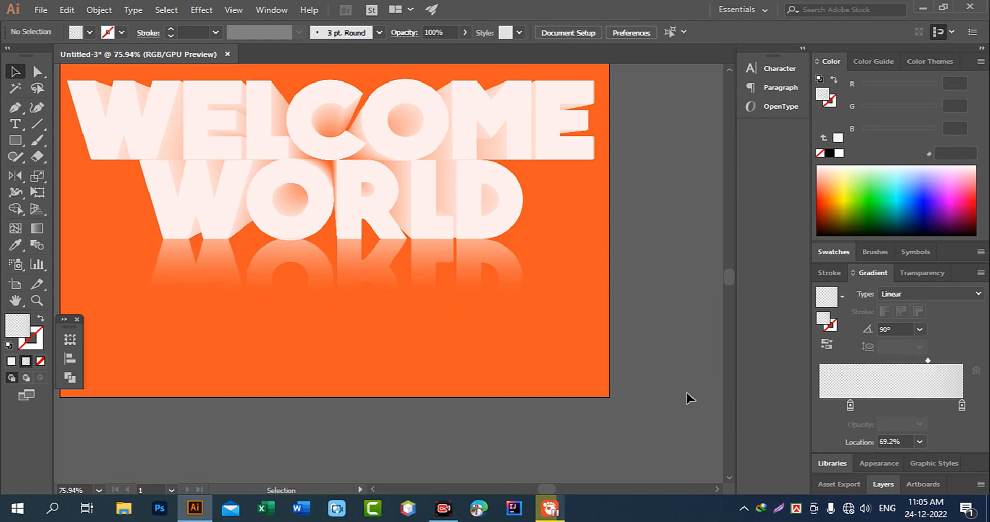
# Step: Set the opacity of the mirrored WORLD gradient's F2F2F2 stop to 2% and deselect the lettering
pyautogui.click(521, 279)
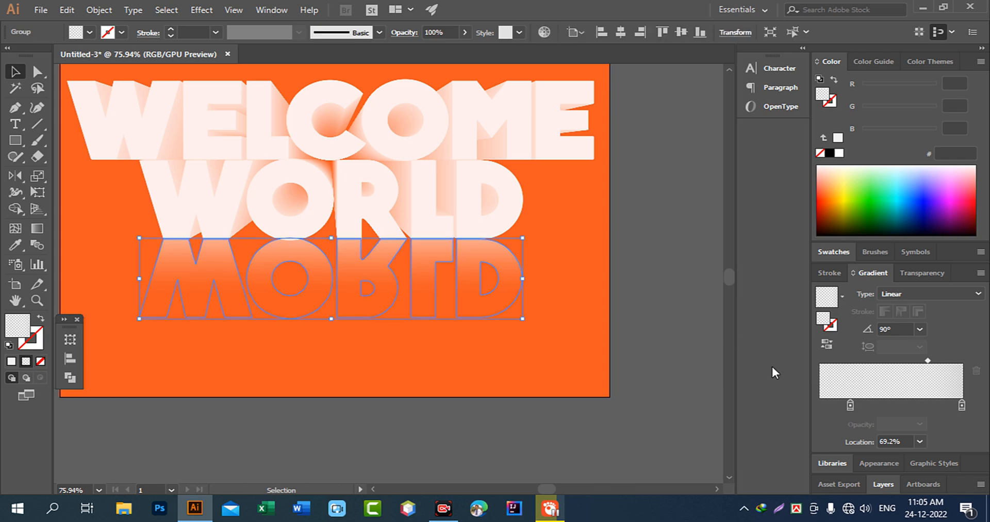
pyautogui.click(850, 405)
pyautogui.click(860, 426)
pyautogui.write('2')
pyautogui.press('Tab')
pyautogui.click(678, 354)
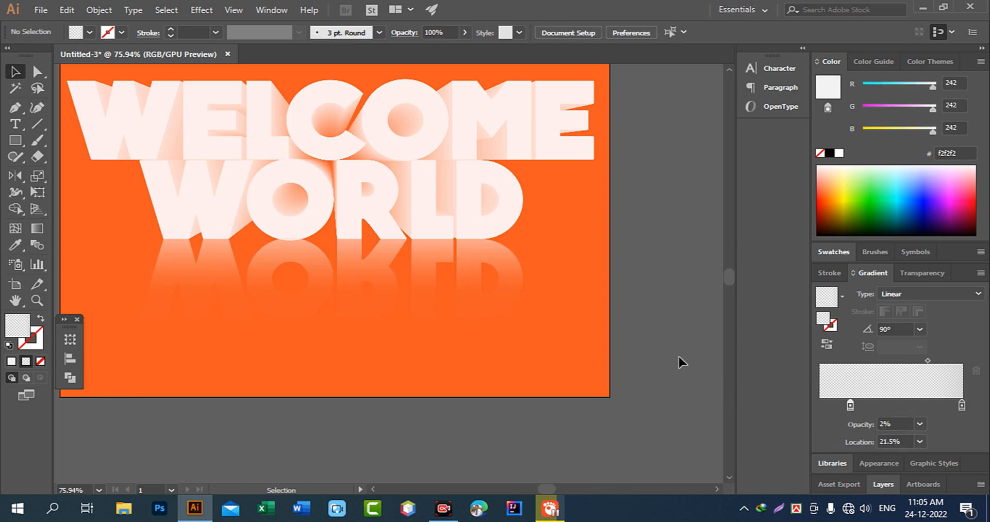
# Step: Shift the mirrored WORLD gradient's F2F2F2 stop towards the CCCCCC stop and set the midpoint to about 62.28% location
pyautogui.click(517, 270)
pyautogui.moveTo(852, 406); pyautogui.dragTo(871, 406)
pyautogui.moveTo(933, 360); pyautogui.dragTo(928, 363)
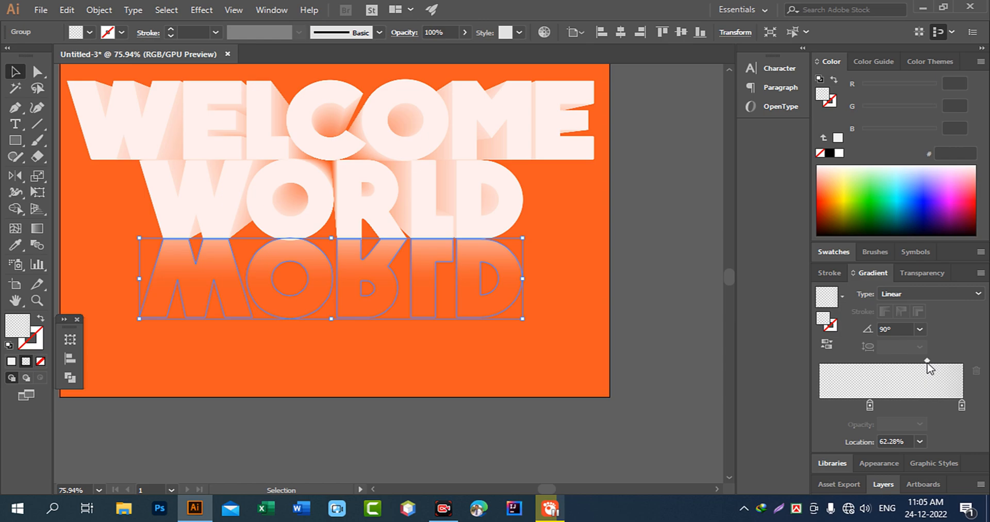
pyautogui.click(672, 330)
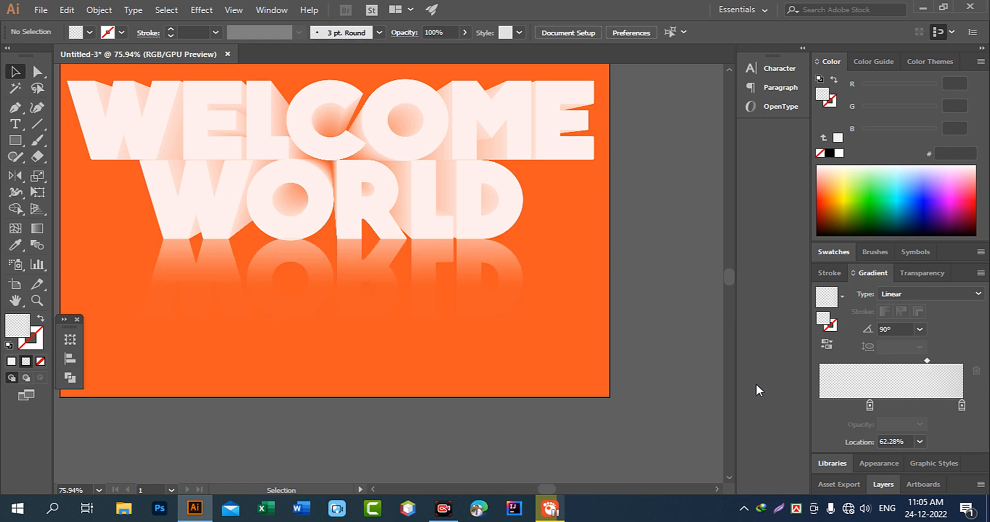
# Step: Set the opacity of the mirrored WORLD gradient's CCCCCC stop to 50% and deselect the lettering
pyautogui.click(517, 294)
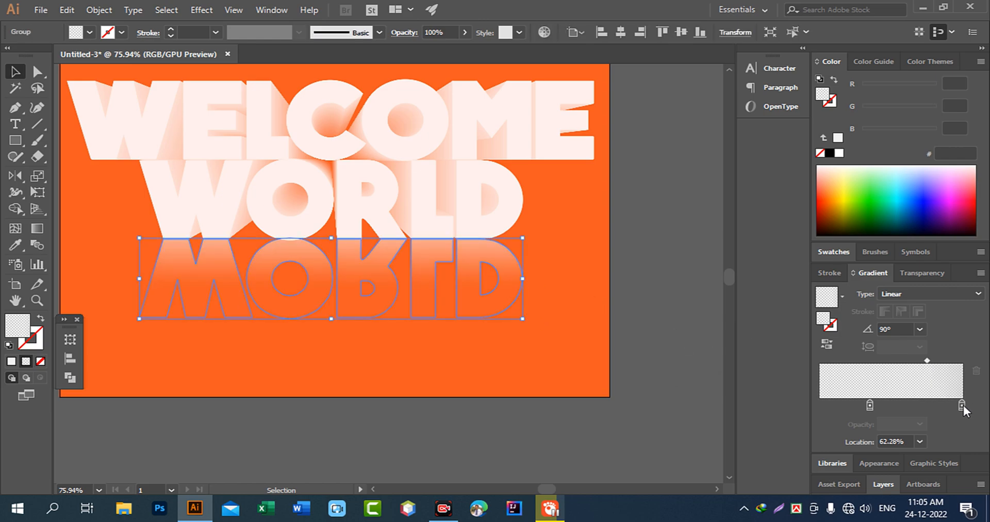
pyautogui.click(962, 405)
pyautogui.click(920, 424)
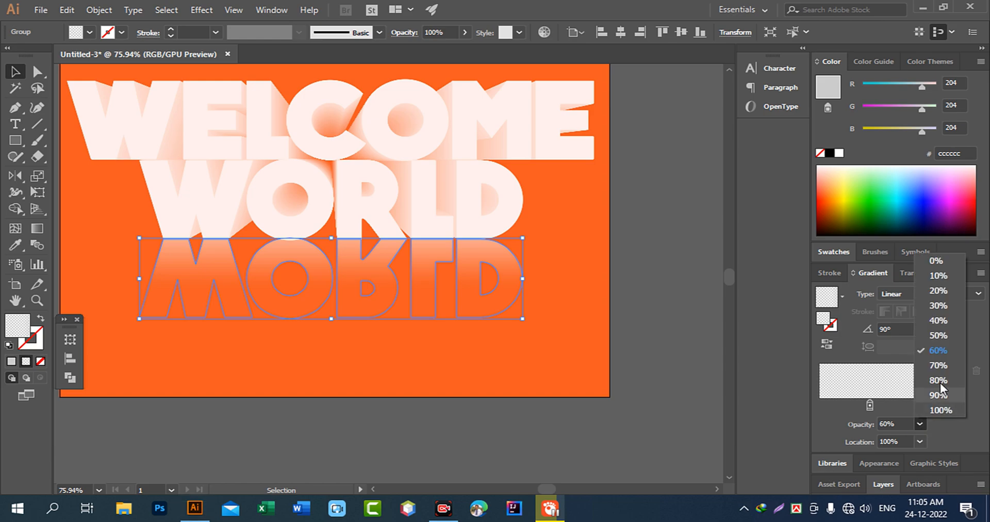
pyautogui.click(938, 336)
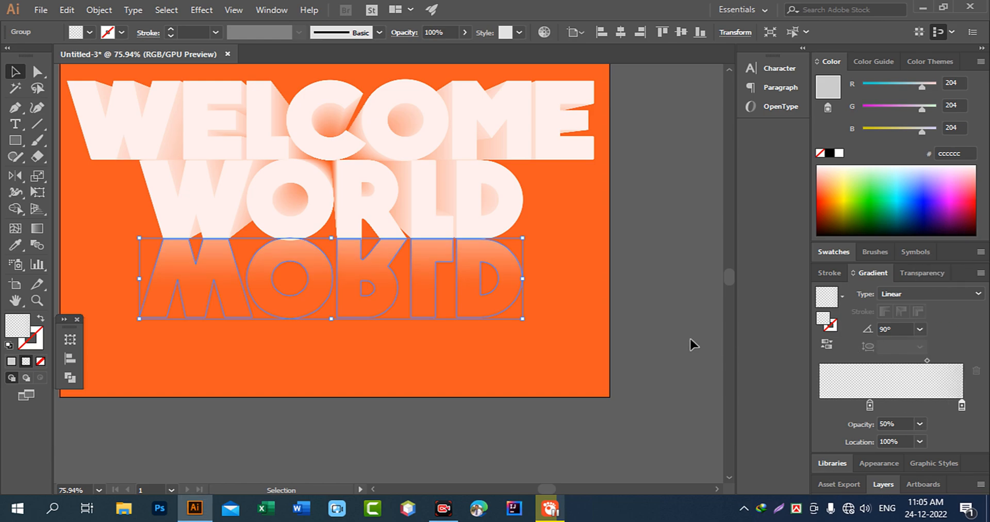
pyautogui.click(673, 336)
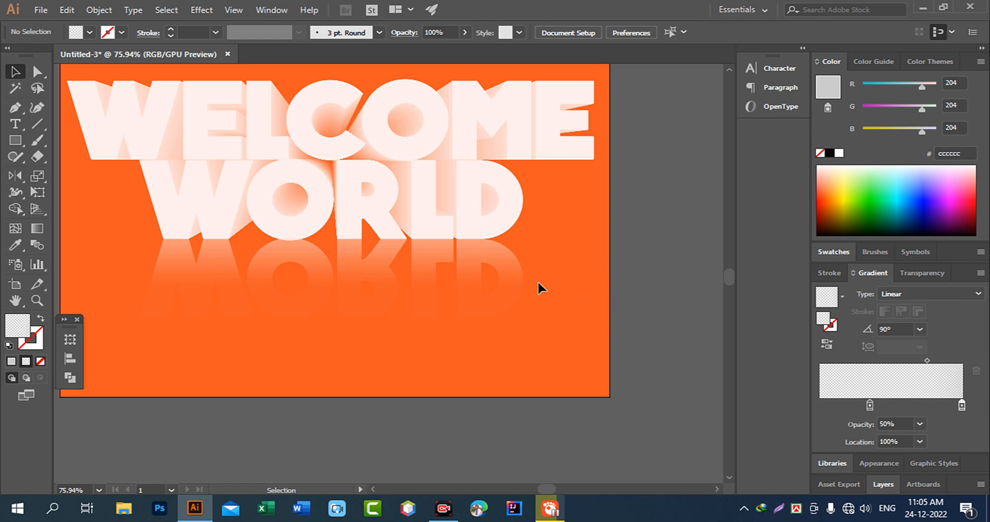
# Step: Set the opacity of the mirrored WORLD gradient's CCCCCC stop to 40% and deselect the lettering
pyautogui.click(513, 281)
pyautogui.moveTo(913, 424); pyautogui.dragTo(835, 425)
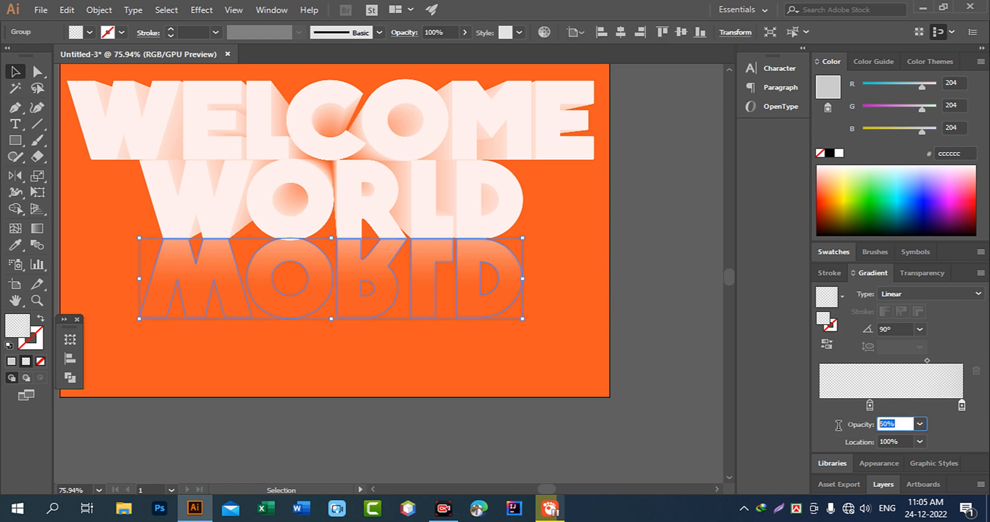
pyautogui.write('40')
pyautogui.press('Return')
pyautogui.scroll(-4, 732, 363)
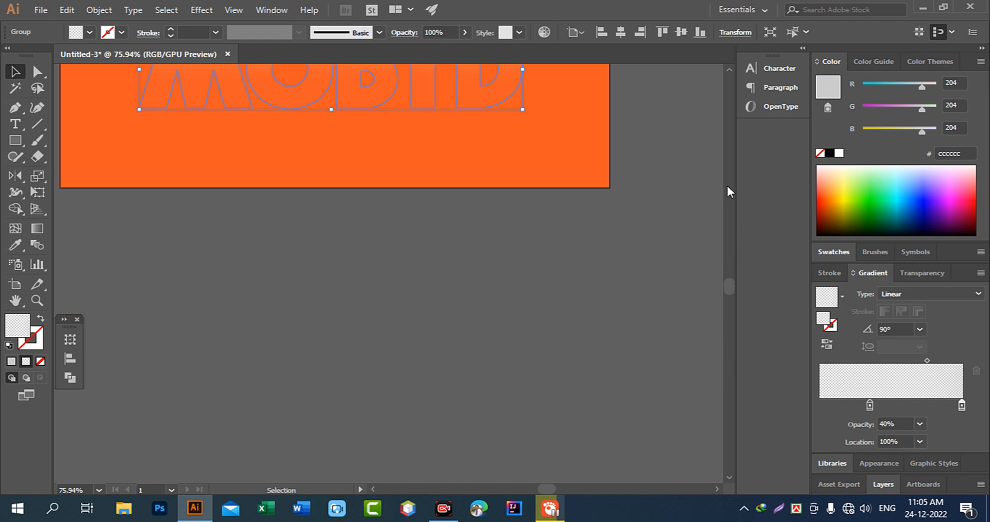
pyautogui.scroll(4, 629, 297)
pyautogui.click(677, 296)
pyautogui.moveTo(637, 270); pyautogui.dragTo(659, 276)
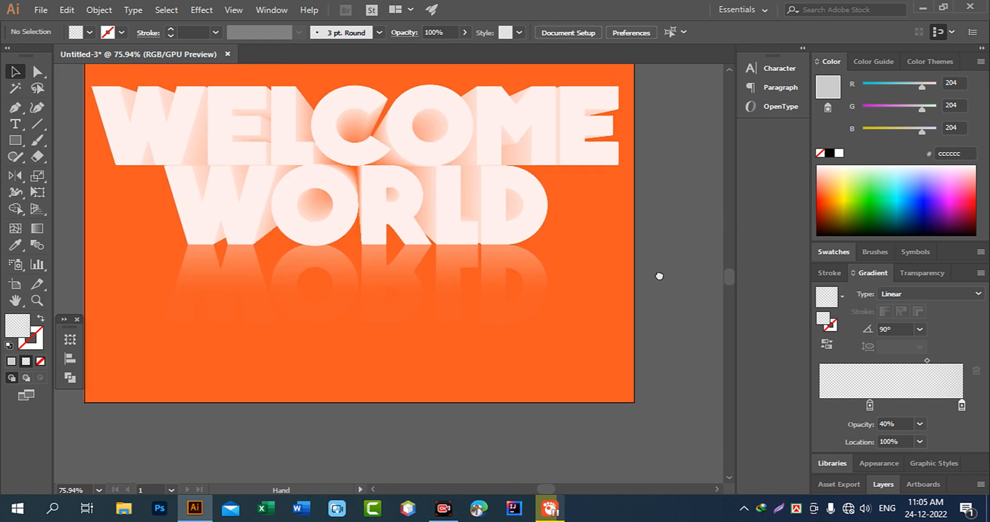
# Step: Move the F2F2F2 stop of the mirrored WORLD gradient to about 26.5% location and deselect the lettering
pyautogui.click(537, 285)
pyautogui.moveTo(870, 405); pyautogui.dragTo(857, 406)
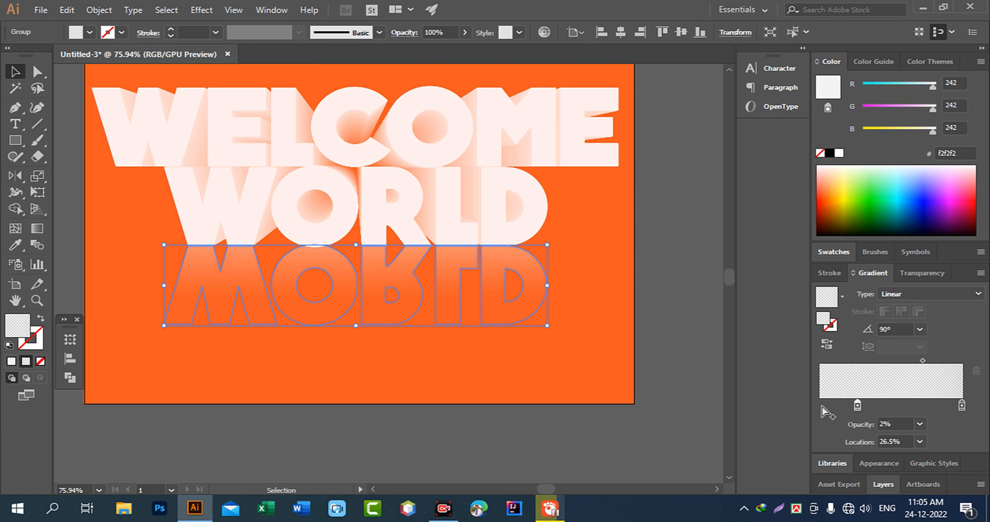
pyautogui.click(710, 407)
pyautogui.moveTo(576, 309); pyautogui.dragTo(564, 327)
pyautogui.moveTo(554, 246); pyautogui.dragTo(573, 287)
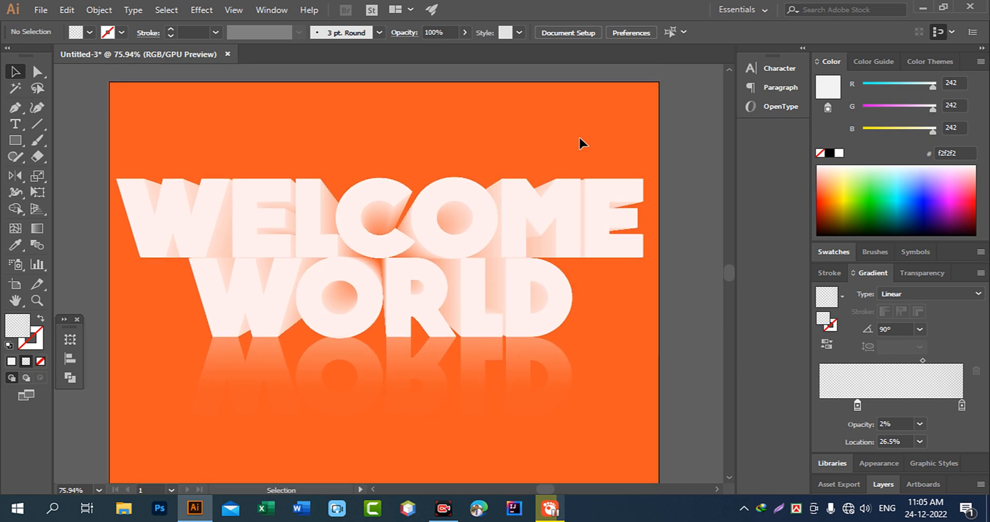
# Step: Unlock all artwork and select the orange background rectangle
pyautogui.click(101, 17)
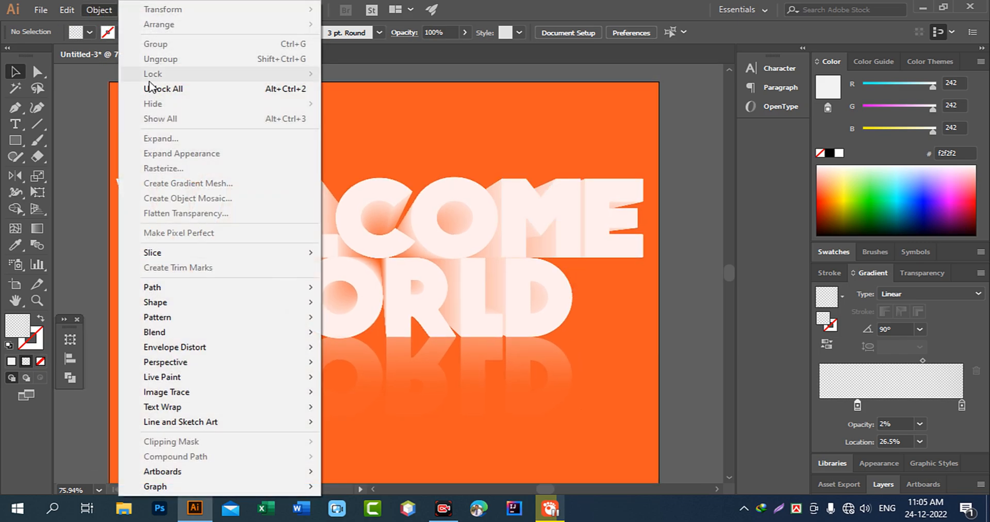
pyautogui.click(146, 88)
pyautogui.click(489, 73)
pyautogui.click(521, 104)
# Step: Try orange F15A24, red C1272D and crimson D4145A swatches as the background rectangle's fill
pyautogui.click(89, 33)
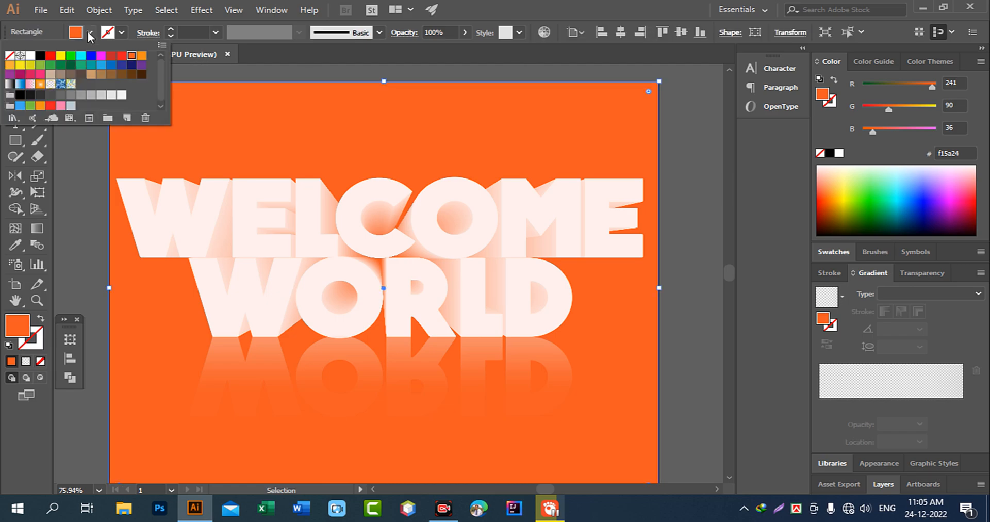
pyautogui.click(141, 56)
pyautogui.click(132, 55)
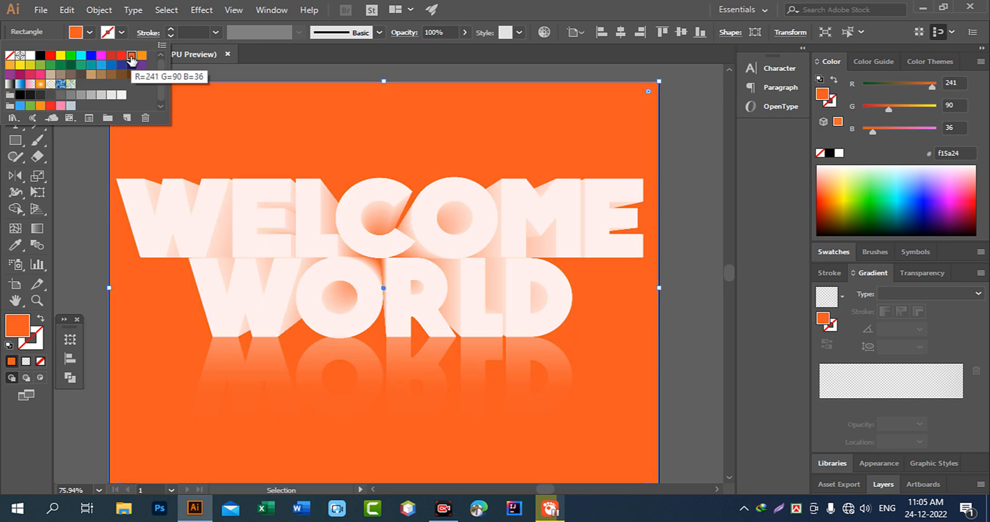
pyautogui.click(111, 56)
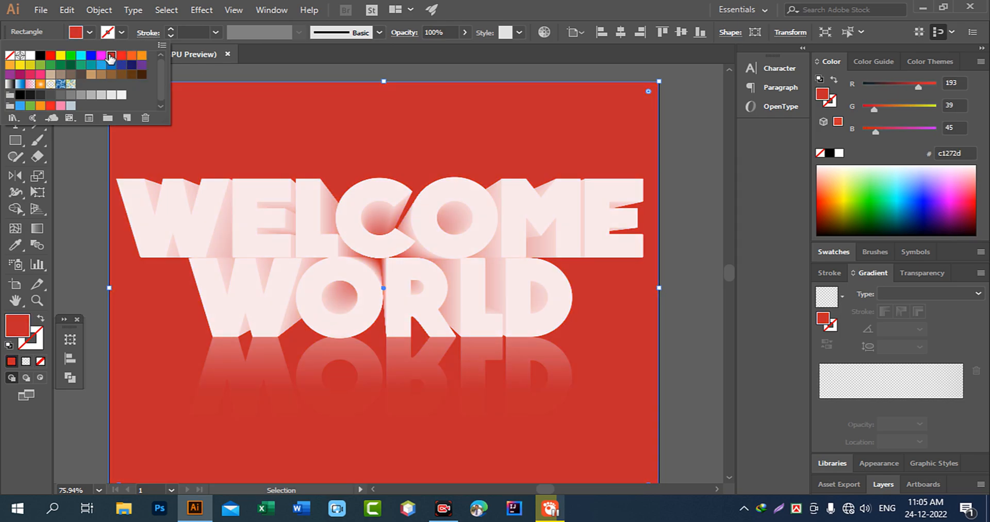
pyautogui.click(30, 75)
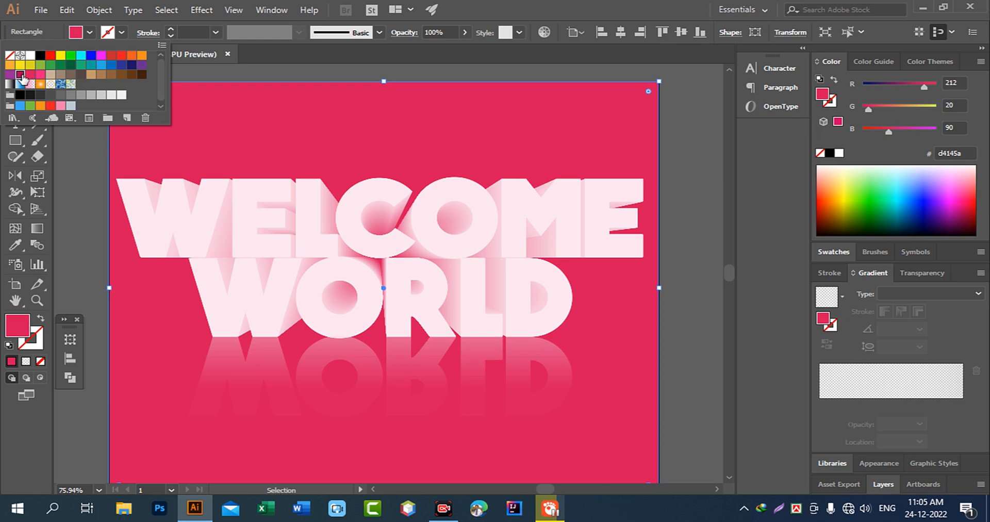
pyautogui.click(20, 74)
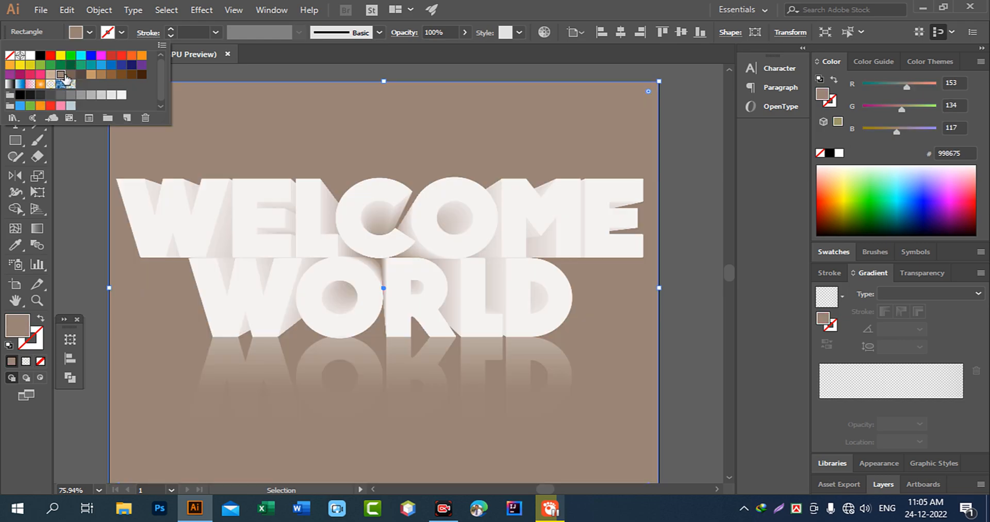
# Step: Try the brown swatches 998675, 603813 and A67C52, navy 1B1464 and orange F15A24 as the background rectangle's fill
pyautogui.click(61, 74)
pyautogui.click(132, 75)
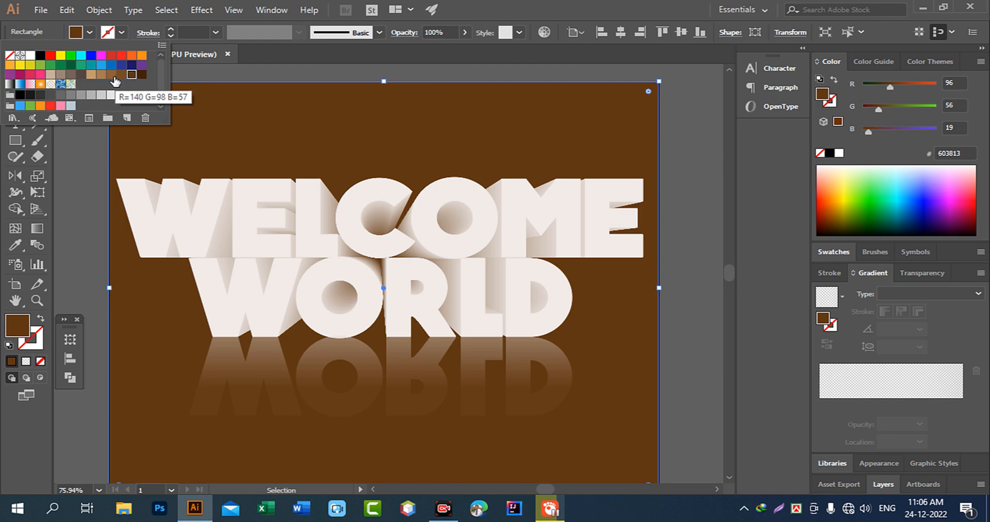
pyautogui.click(121, 75)
pyautogui.click(111, 75)
pyautogui.click(101, 74)
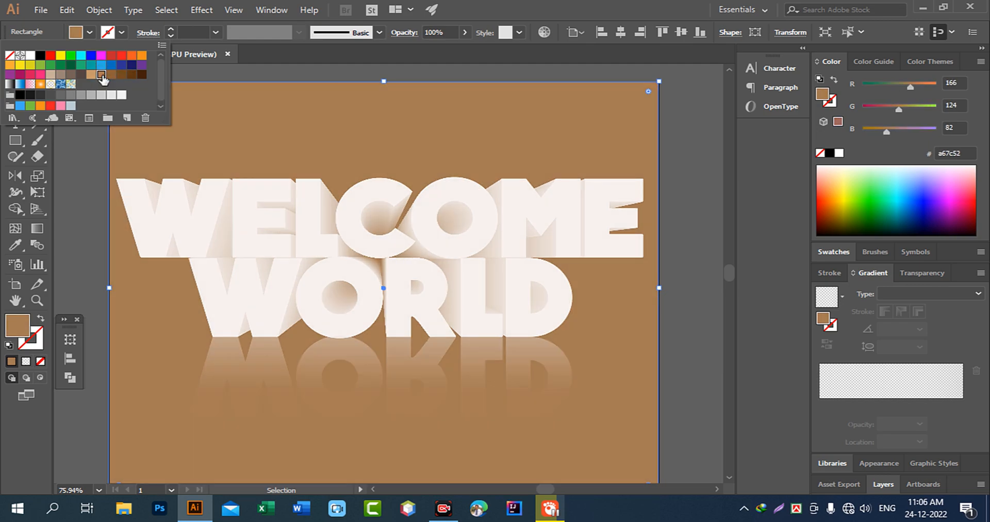
pyautogui.click(131, 65)
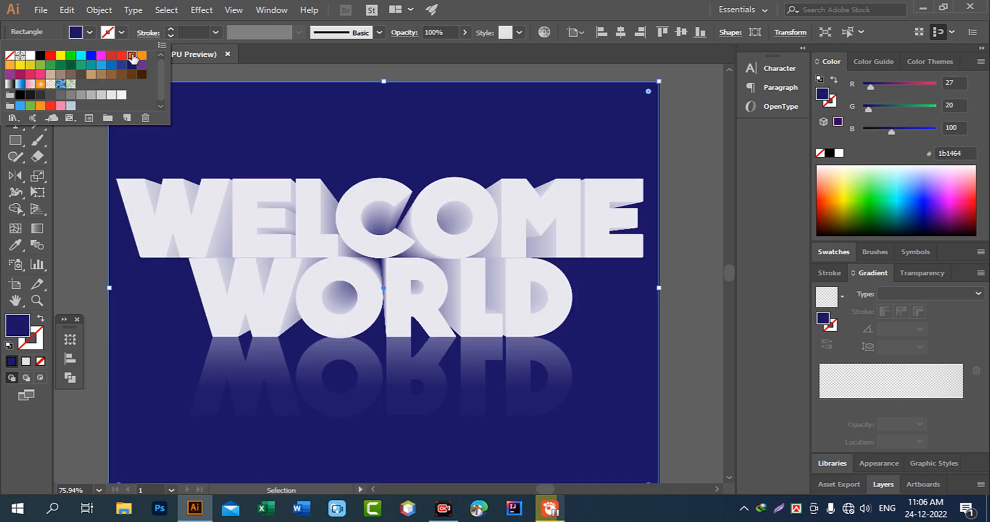
pyautogui.click(132, 55)
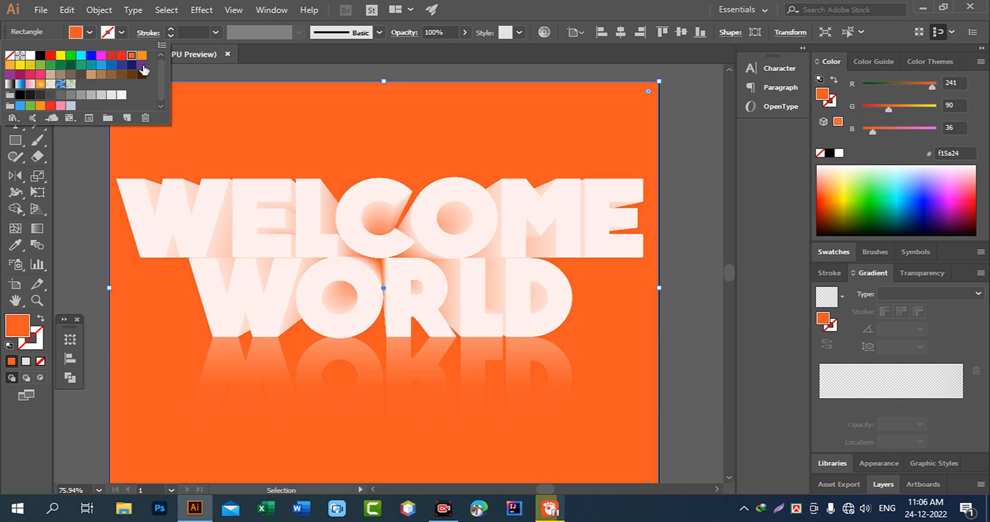
# Step: Fill the background rectangle with purple 662D91 and deselect it, leaving isolation mode if it is entered
pyautogui.click(142, 66)
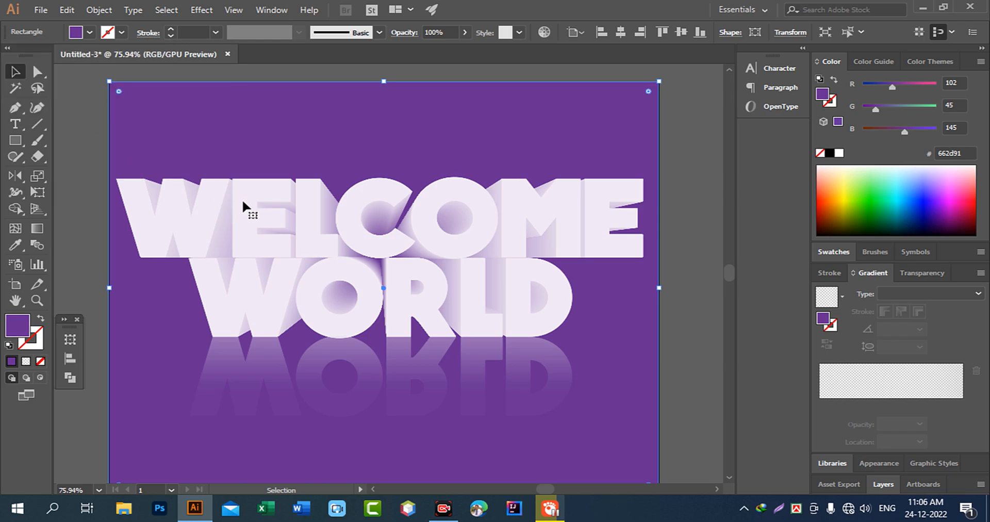
pyautogui.click(691, 153)
pyautogui.doubleClick(597, 219)
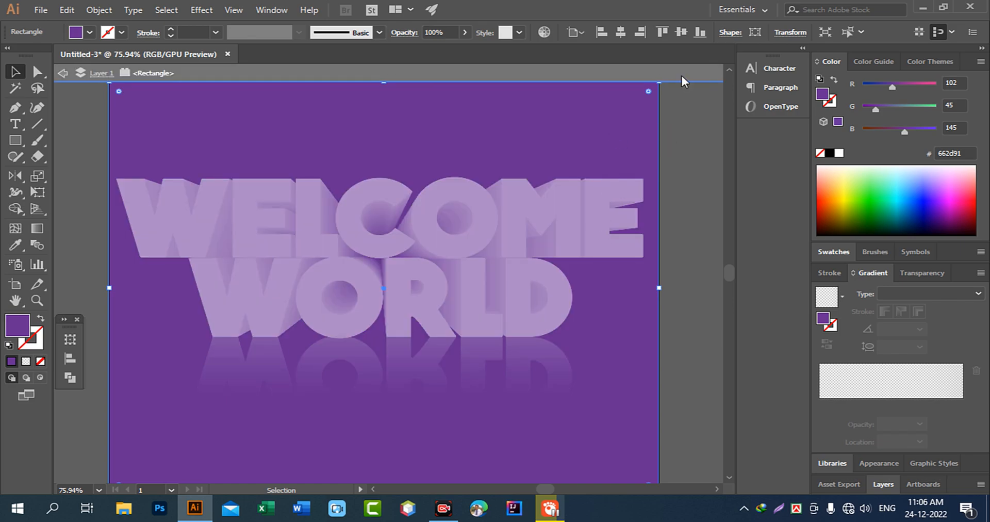
pyautogui.click(682, 78)
# Step: Select the purple background rectangle and lock it
pyautogui.click(591, 127)
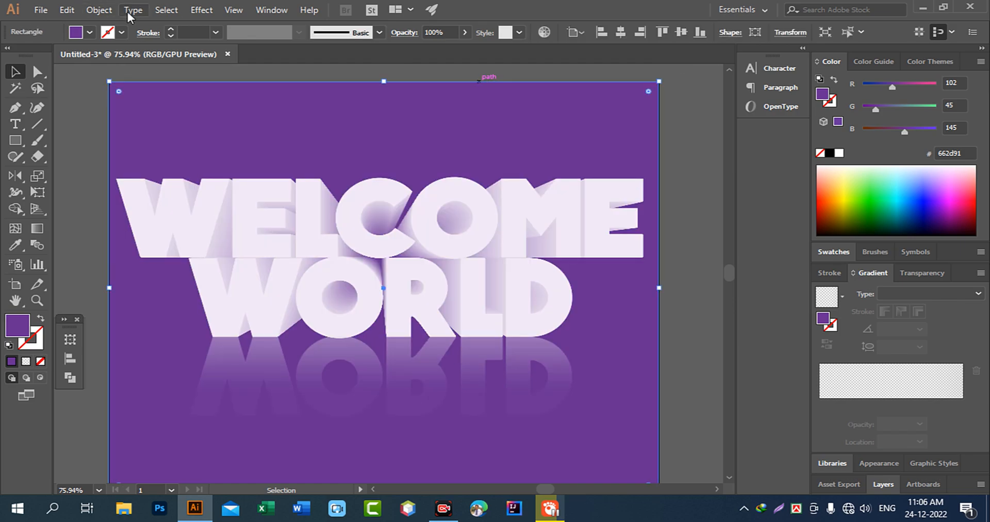
pyautogui.click(108, 11)
pyautogui.moveTo(172, 75)
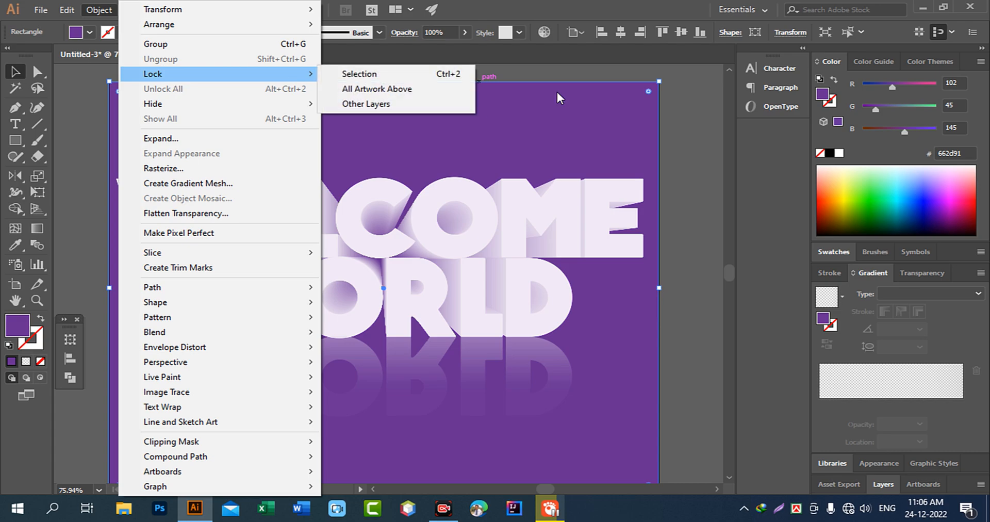
pyautogui.click(454, 74)
# Step: Try tan C69C6D as the fill of the front WELCOME WORLD lettering and deselect it
pyautogui.click(565, 198)
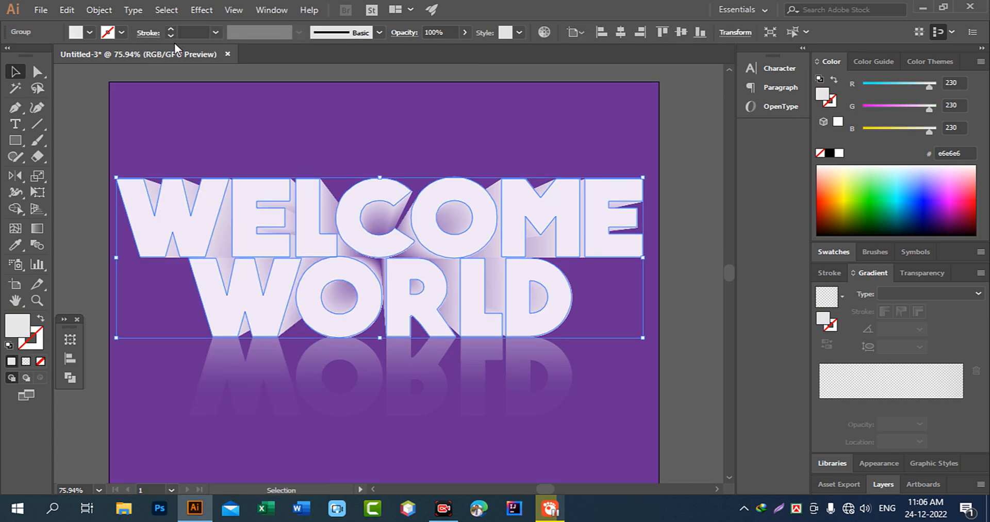
pyautogui.click(90, 34)
pyautogui.click(93, 75)
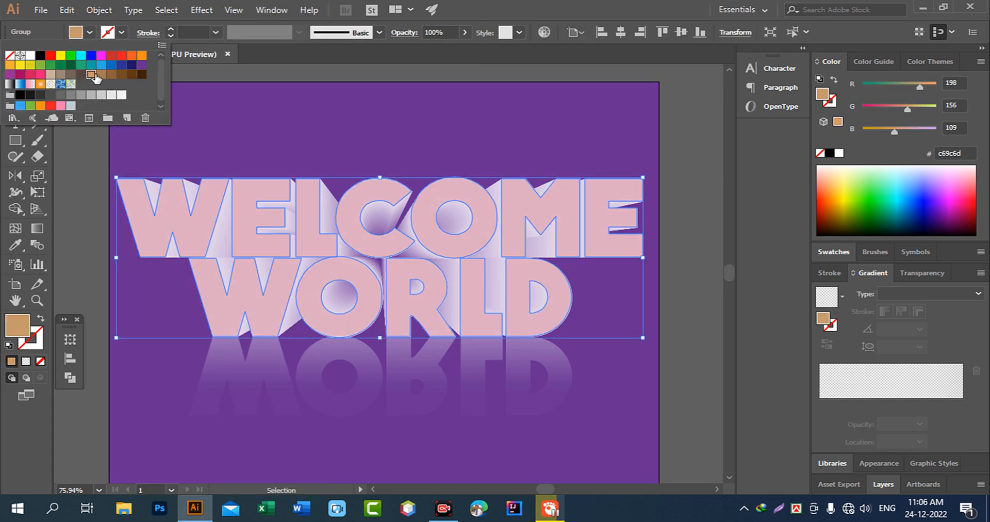
pyautogui.click(86, 166)
pyautogui.click(94, 201)
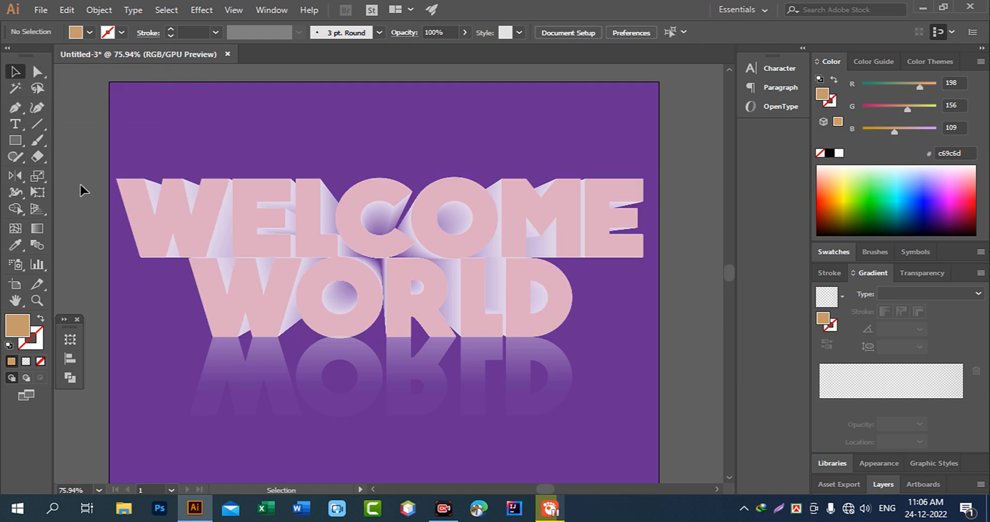
# Step: Try blue 0071BC as the front WELCOME WORLD lettering's fill and deselect the group
pyautogui.click(154, 192)
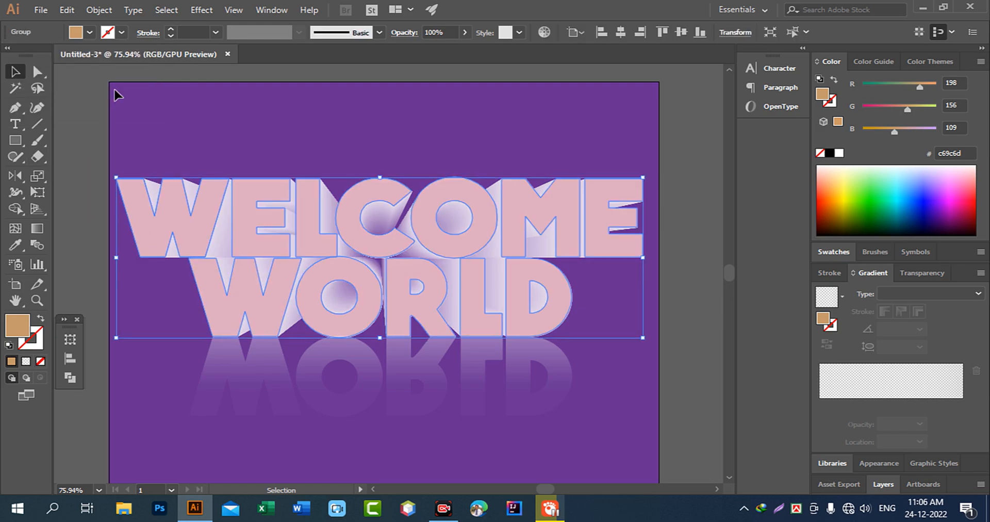
pyautogui.click(90, 33)
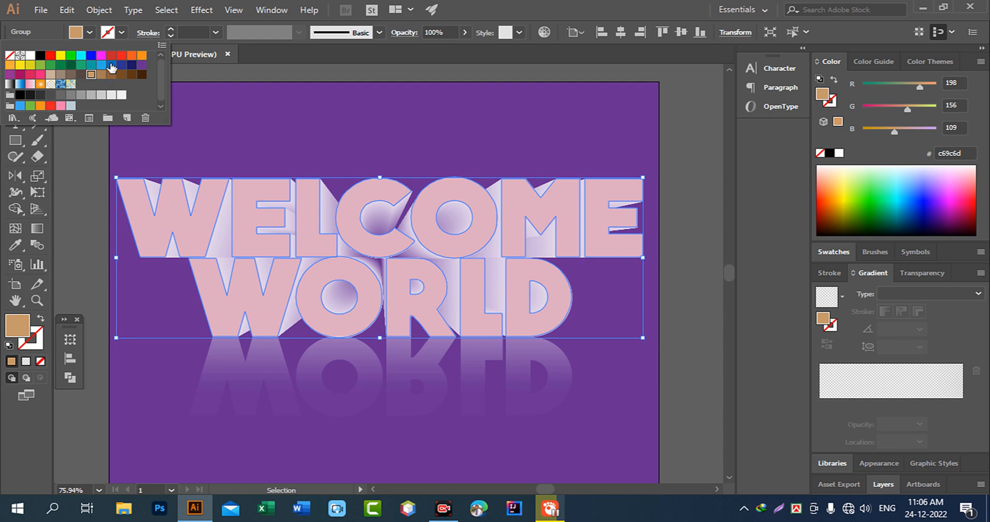
pyautogui.click(110, 66)
pyautogui.click(63, 167)
pyautogui.click(74, 190)
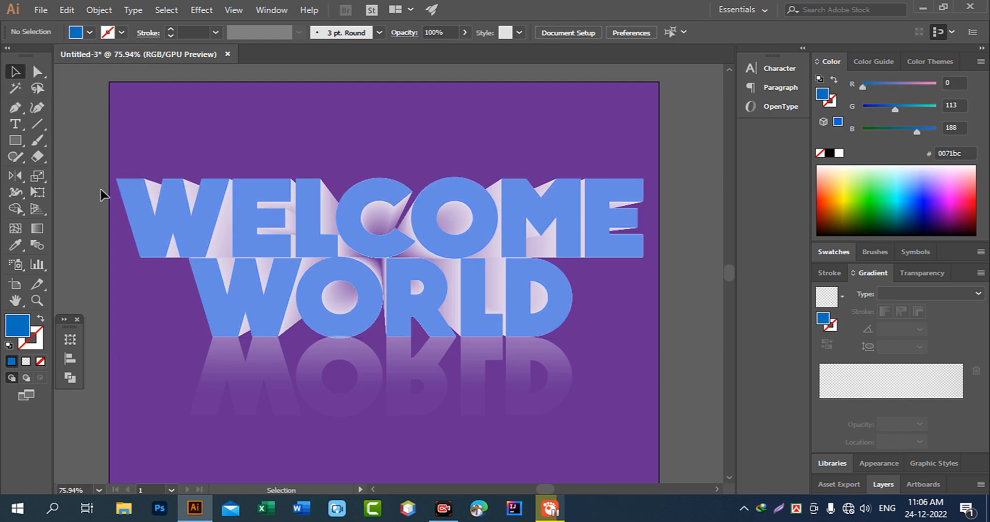
# Step: Try red ED1C24, orange F7931E and the Orchid gradient swatch as the front lettering's fill, and deselect it
pyautogui.click(181, 202)
pyautogui.click(90, 32)
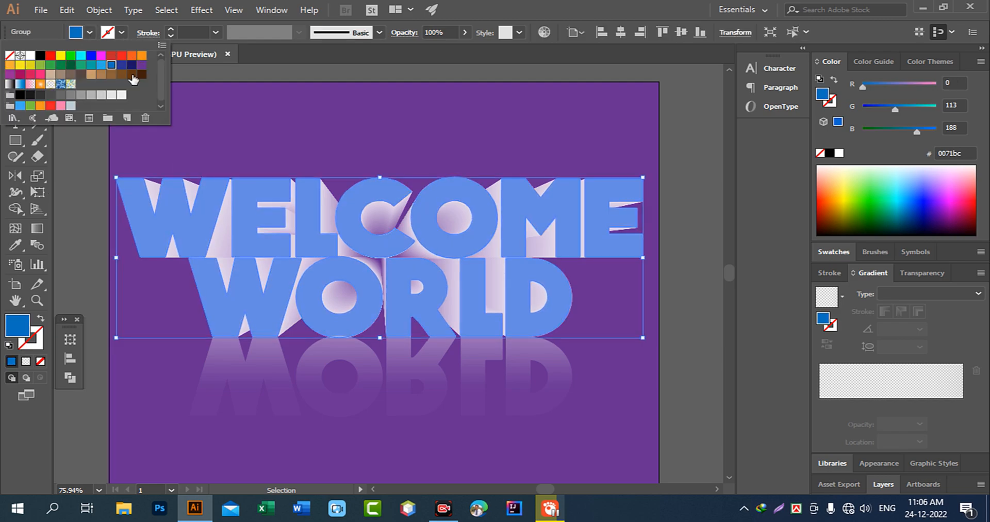
pyautogui.click(122, 56)
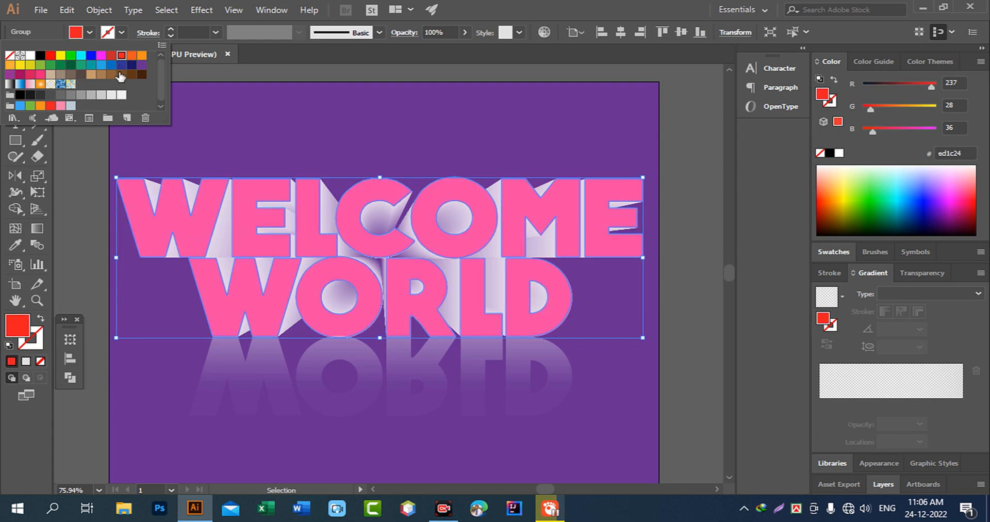
pyautogui.click(142, 56)
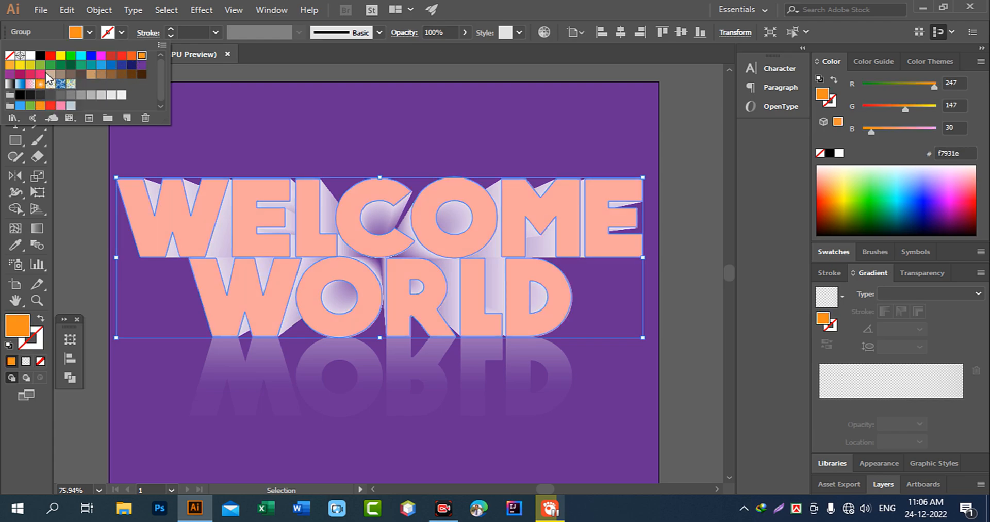
pyautogui.click(70, 95)
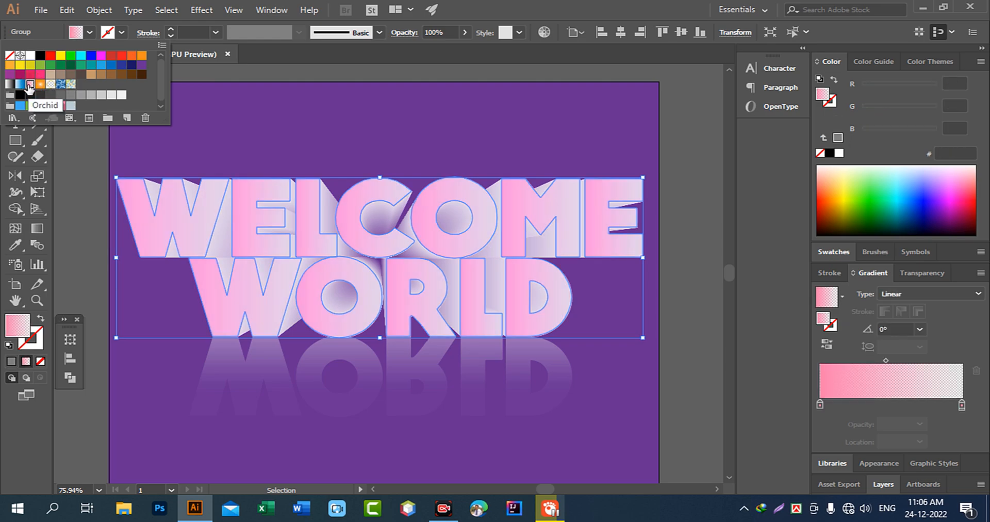
pyautogui.click(71, 177)
pyautogui.click(73, 196)
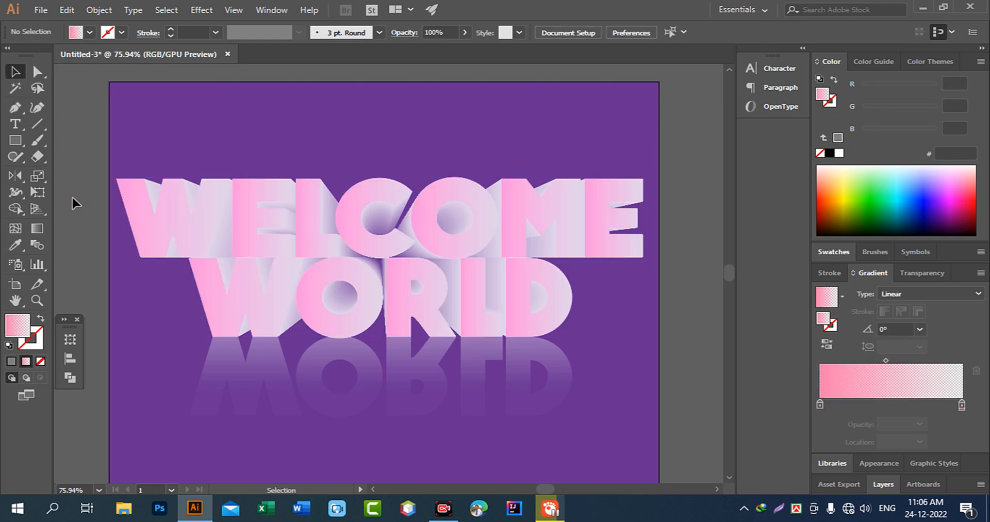
# Step: Try green swatches 39B54A and 8CC63F as the front lettering's fill, then clear the selection
pyautogui.click(178, 197)
pyautogui.click(90, 34)
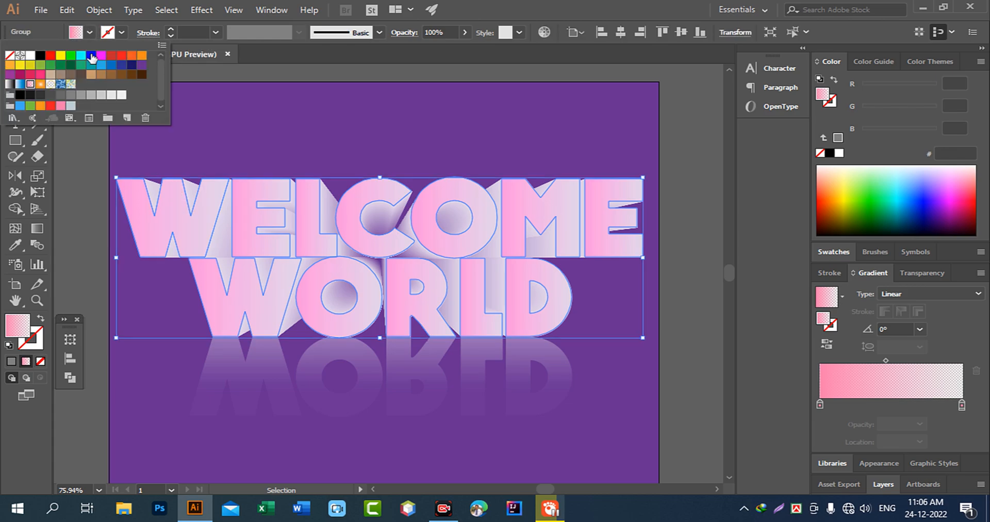
pyautogui.click(61, 66)
pyautogui.click(51, 66)
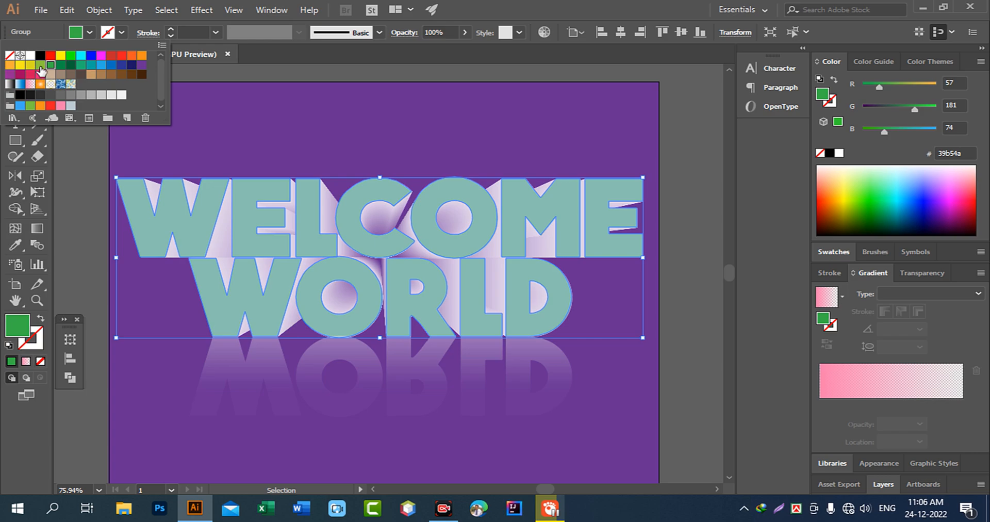
pyautogui.click(41, 65)
pyautogui.click(85, 184)
pyautogui.click(86, 184)
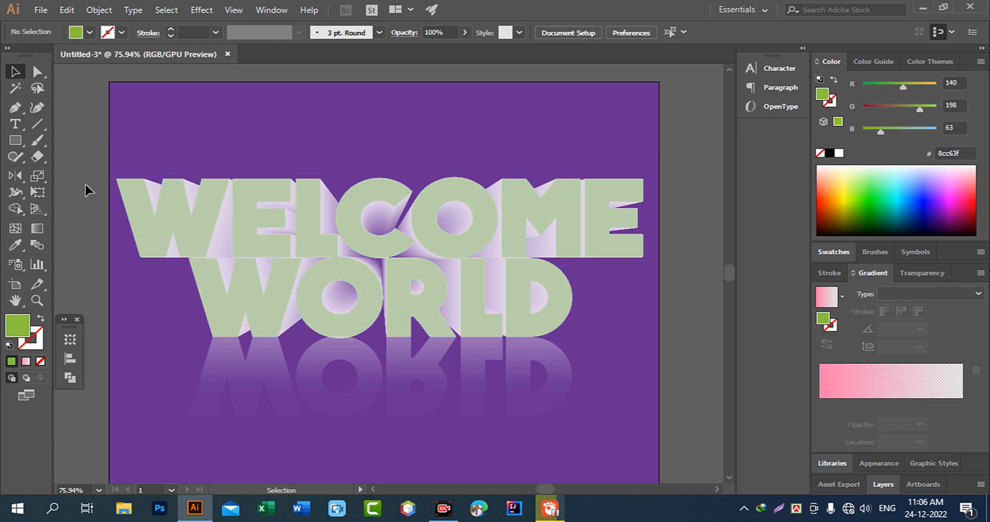
# Step: Fill the front lettering with purple 662D91 and lower its opacity to 50%
pyautogui.click(192, 190)
pyautogui.click(90, 34)
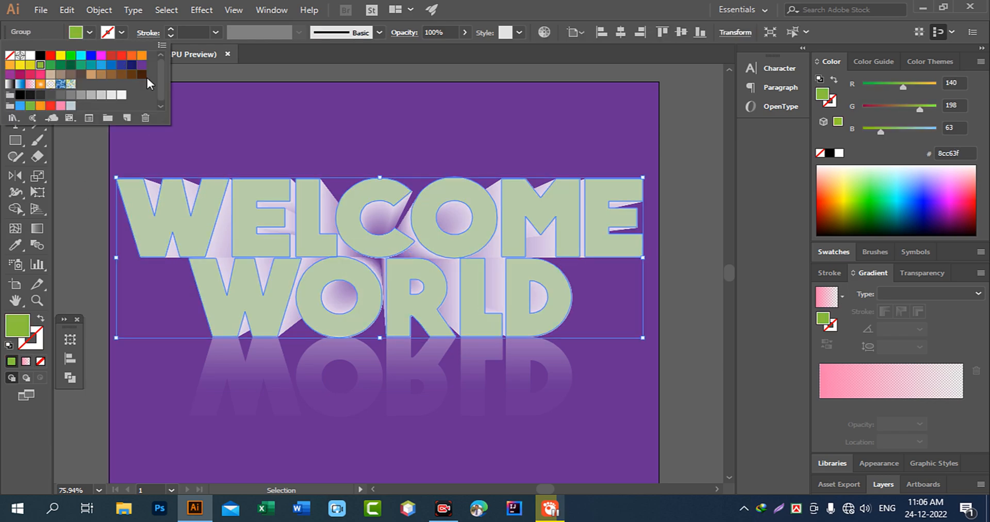
pyautogui.click(142, 66)
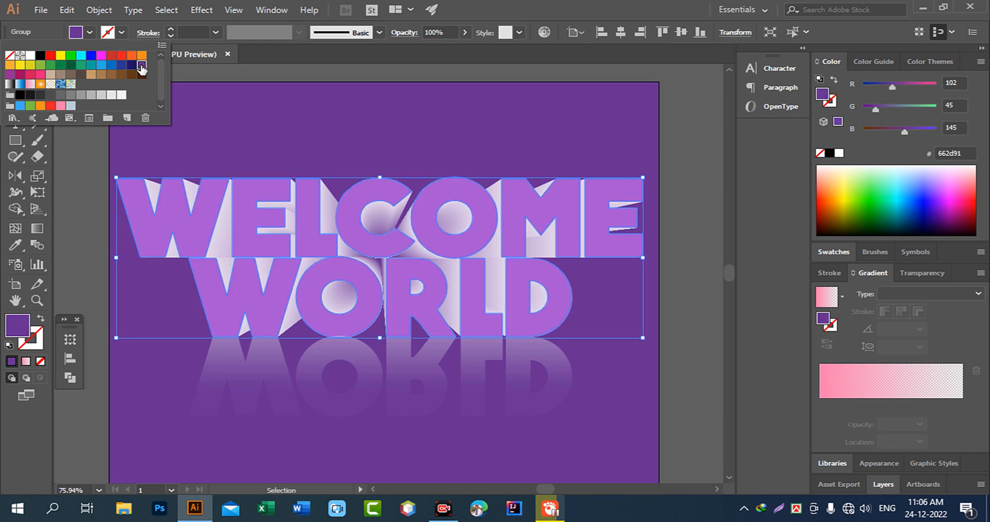
pyautogui.click(80, 180)
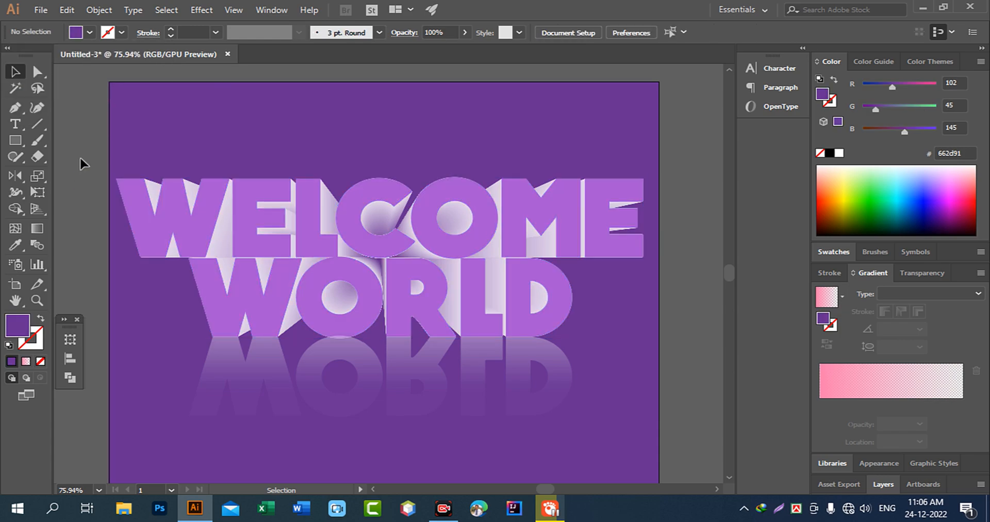
pyautogui.click(172, 215)
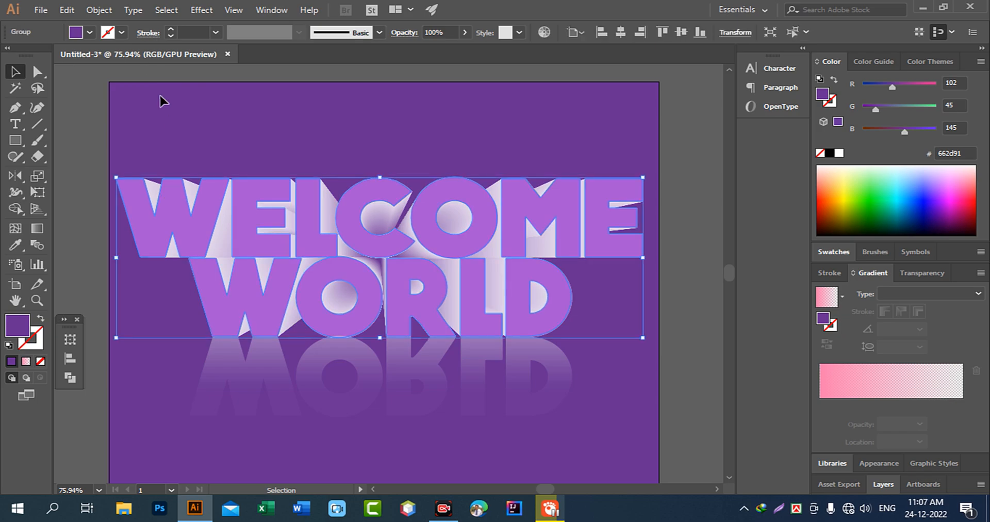
pyautogui.click(465, 32)
pyautogui.moveTo(465, 48); pyautogui.dragTo(435, 50)
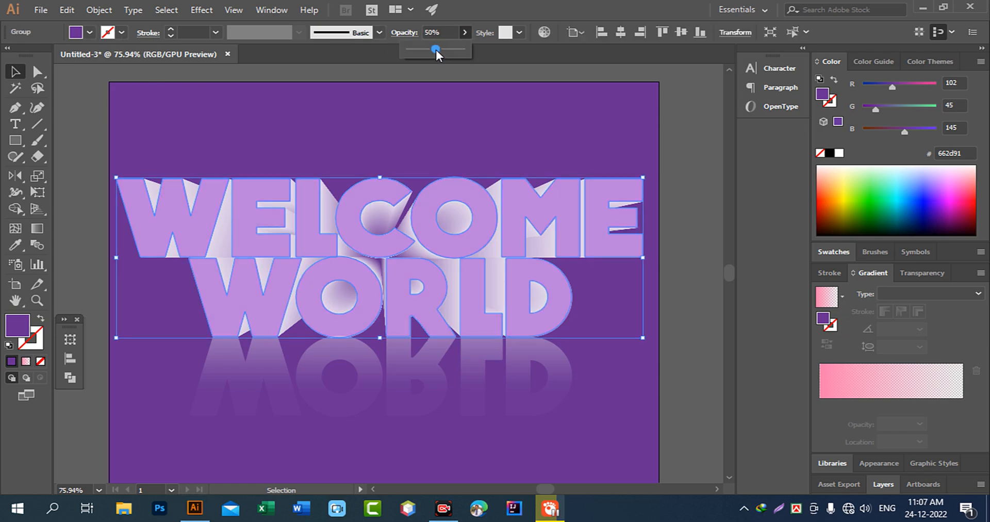
pyautogui.click(80, 201)
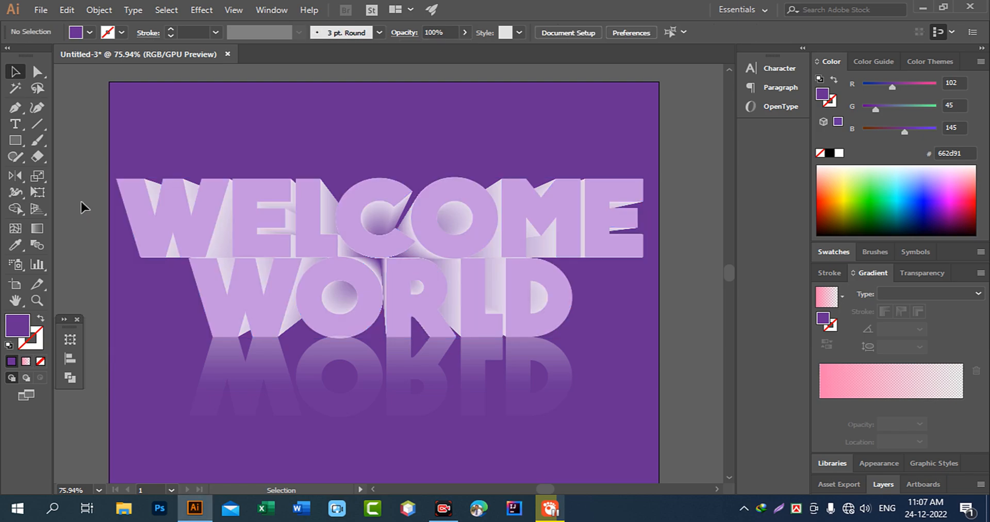
# Step: Fill the front lettering with orange F7931E, restore its opacity to 100% and deselect it
pyautogui.click(197, 227)
pyautogui.click(72, 242)
pyautogui.click(170, 228)
pyautogui.click(90, 33)
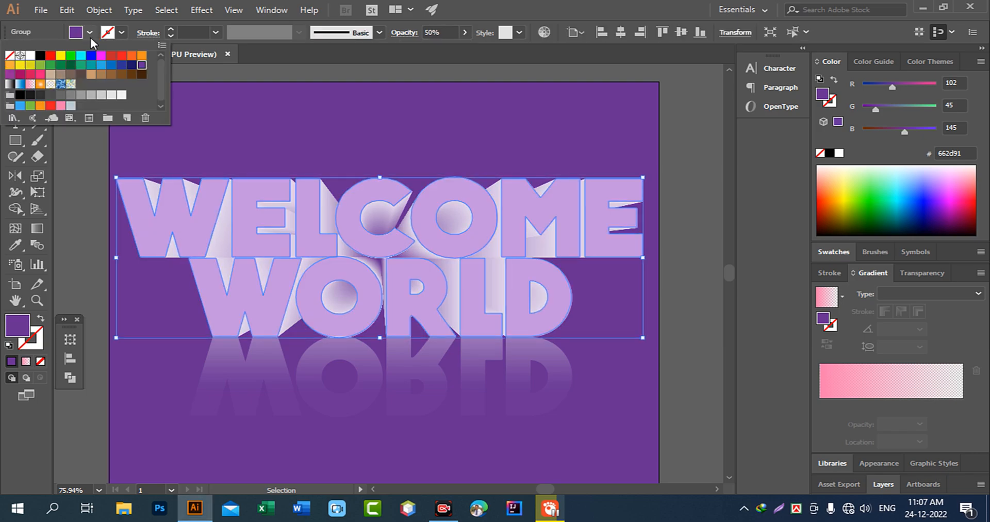
pyautogui.click(142, 56)
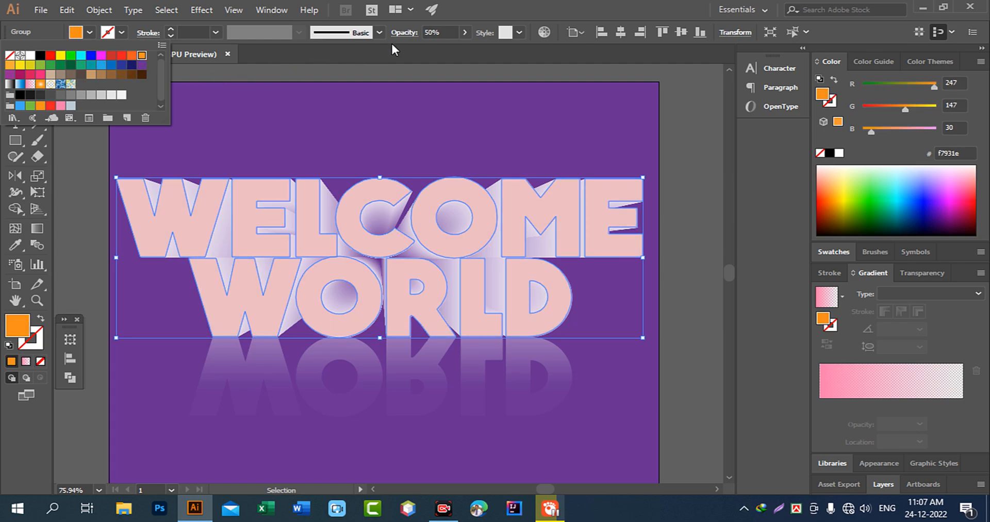
pyautogui.click(465, 33)
pyautogui.click(463, 32)
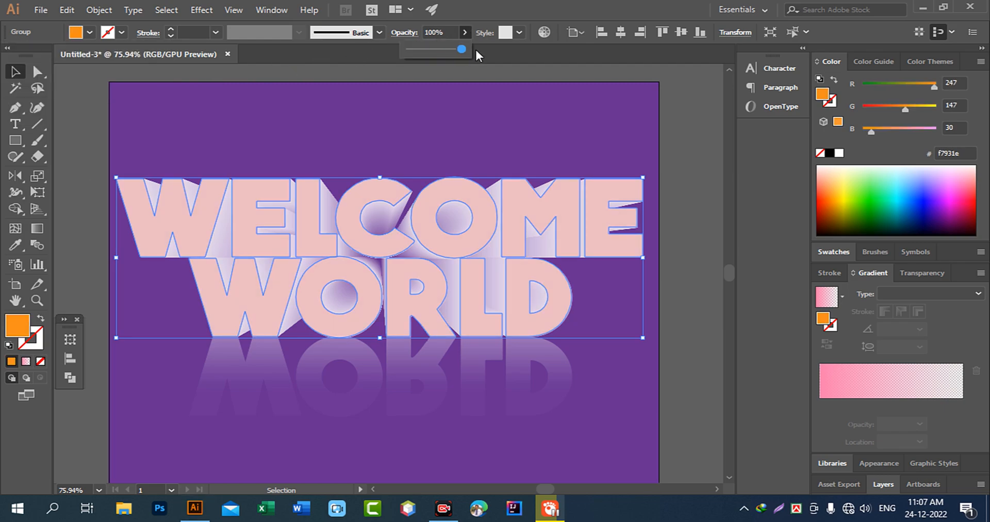
pyautogui.click(691, 165)
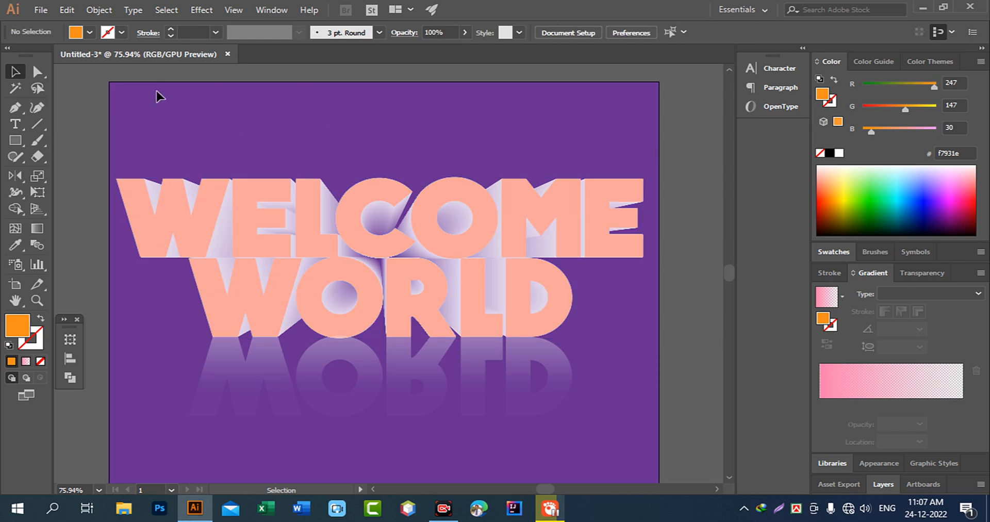
# Step: Try to recolour the locked background with orange F15A24
pyautogui.click(90, 32)
pyautogui.click(131, 57)
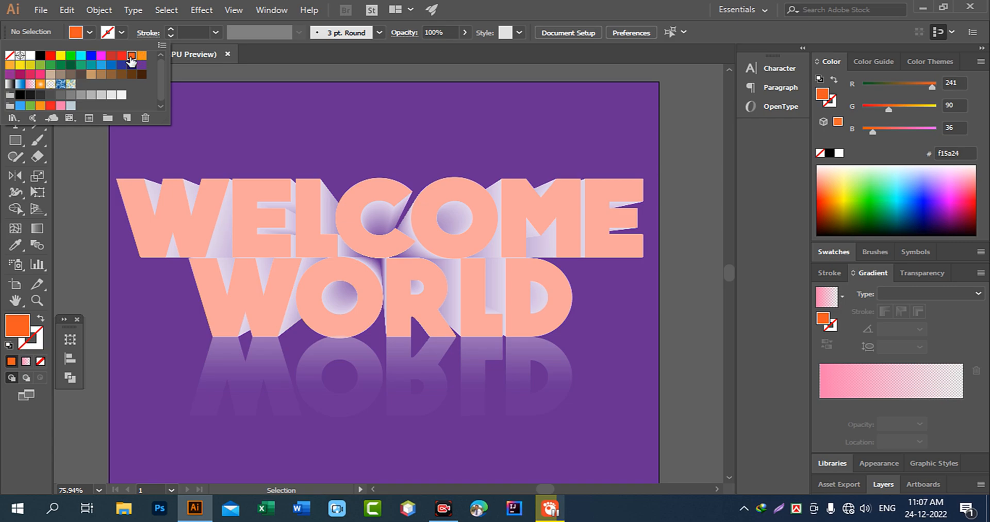
pyautogui.click(218, 137)
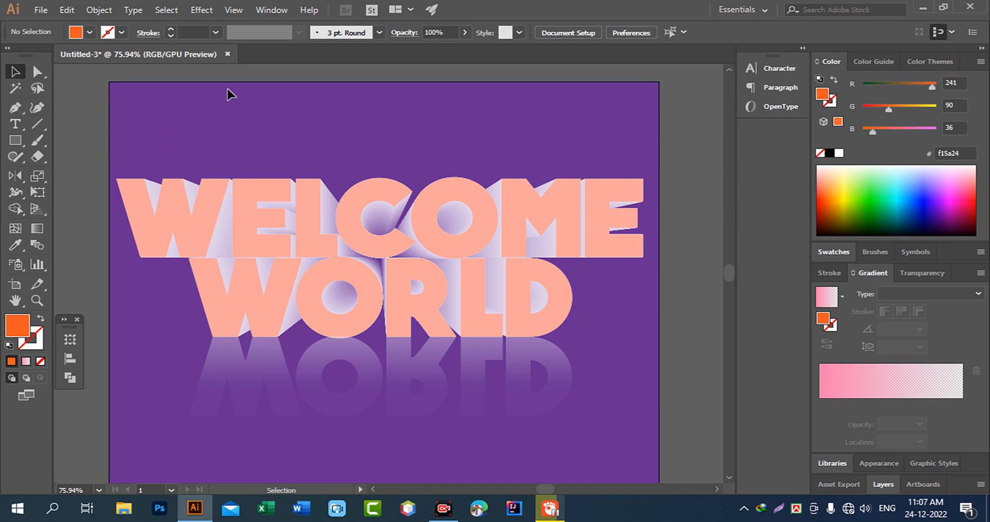
# Step: Unlock all artwork and fill the background rectangle with orange F15A24
pyautogui.click(112, 14)
pyautogui.click(150, 88)
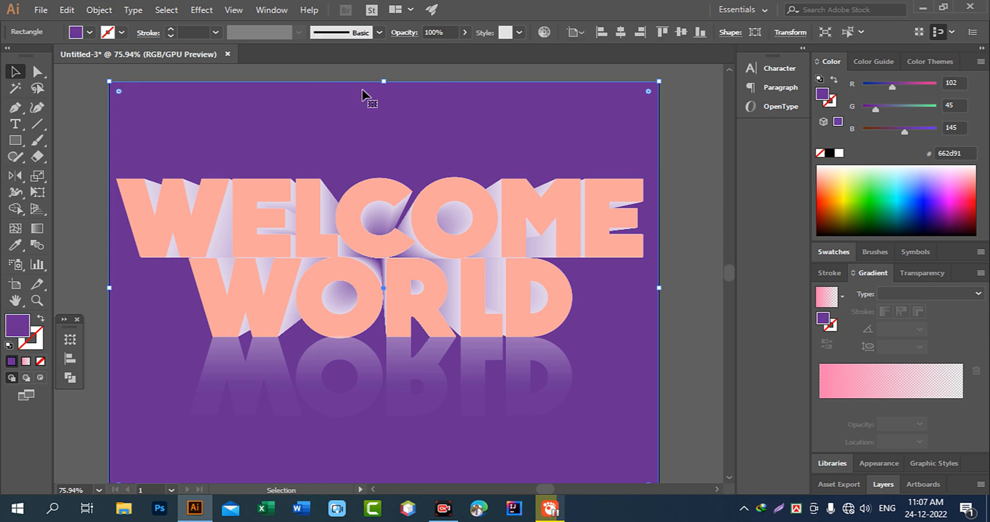
pyautogui.click(90, 33)
pyautogui.click(132, 55)
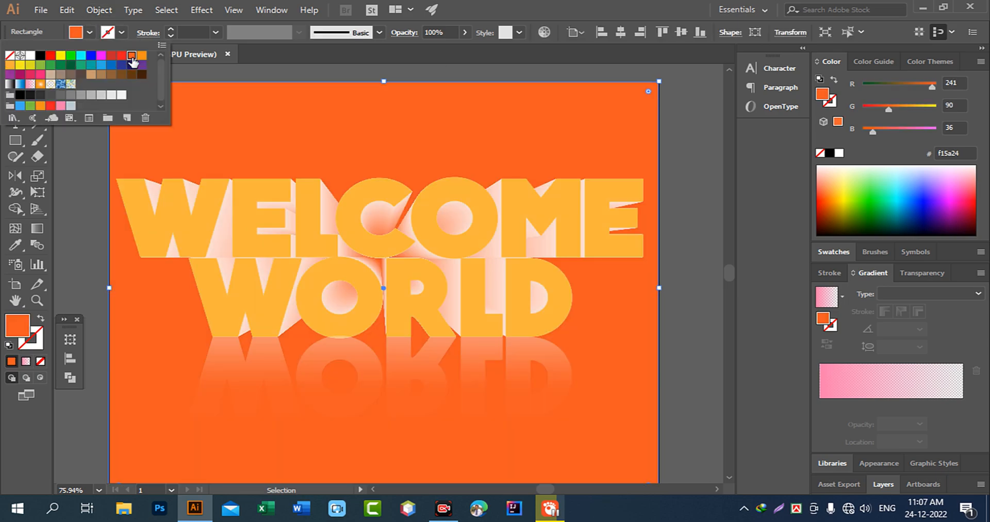
pyautogui.click(194, 213)
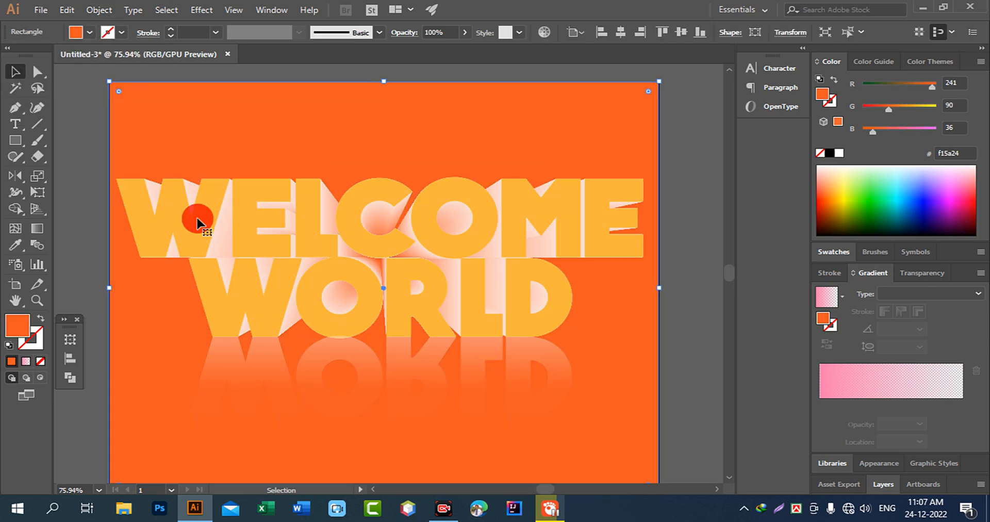
# Step: Reselect the orange background rectangle and lock it
pyautogui.click(79, 94)
pyautogui.click(97, 12)
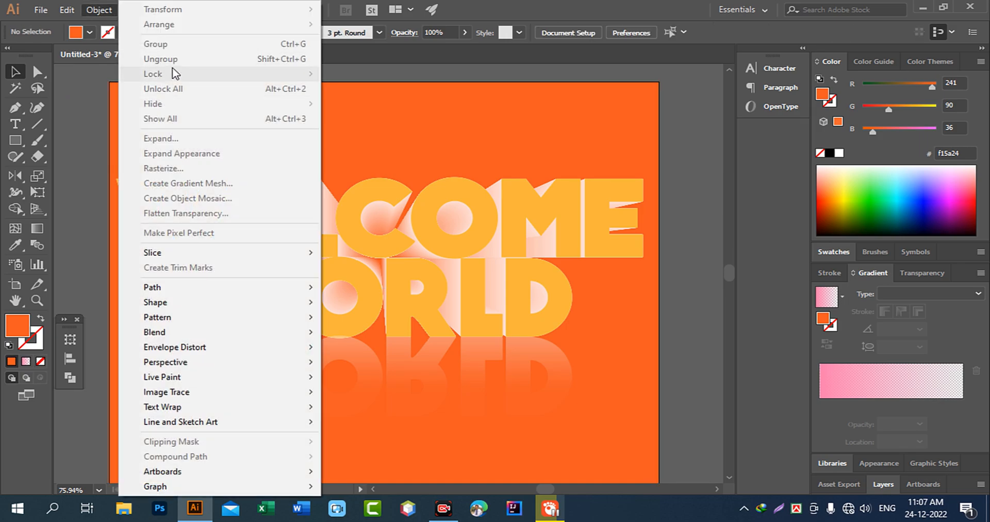
pyautogui.click(97, 119)
pyautogui.click(64, 94)
pyautogui.click(146, 106)
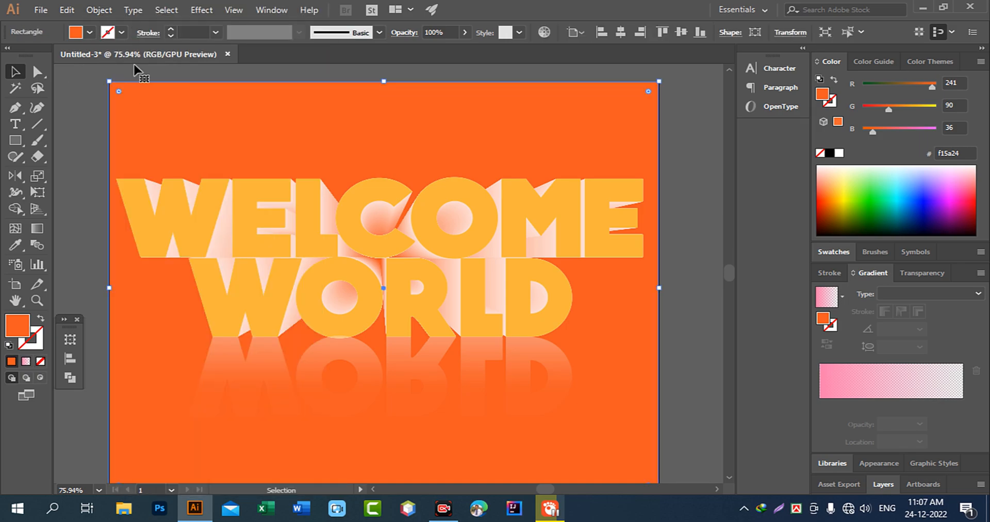
pyautogui.click(111, 11)
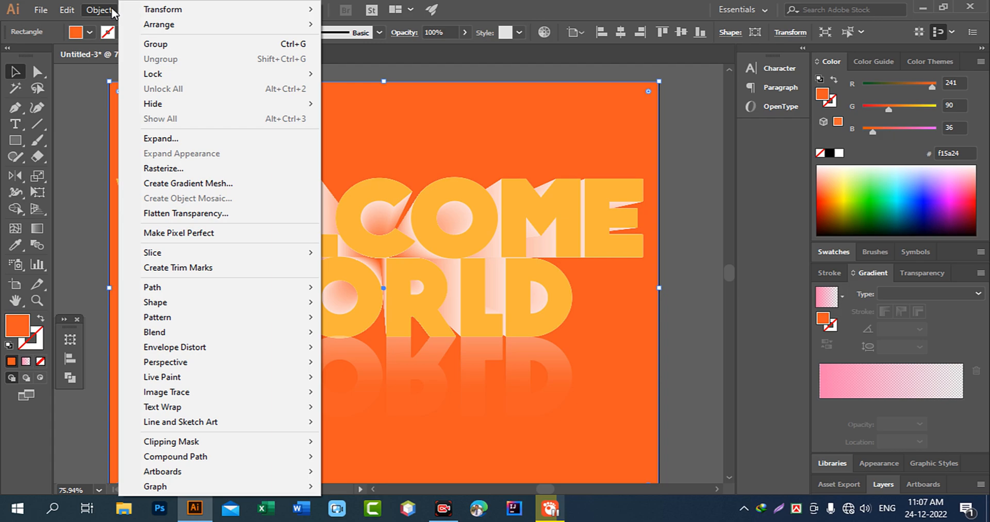
pyautogui.moveTo(168, 75)
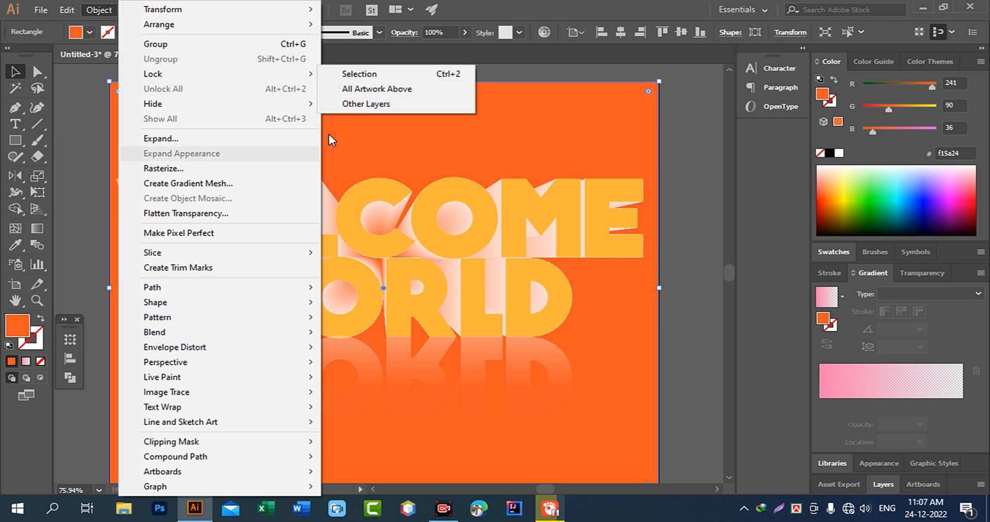
pyautogui.moveTo(278, 74)
pyautogui.click(357, 74)
# Step: Fill the front WELCOME WORLD lettering with grey 999999 after trying light grey CCCCCC, and deselect it
pyautogui.click(376, 204)
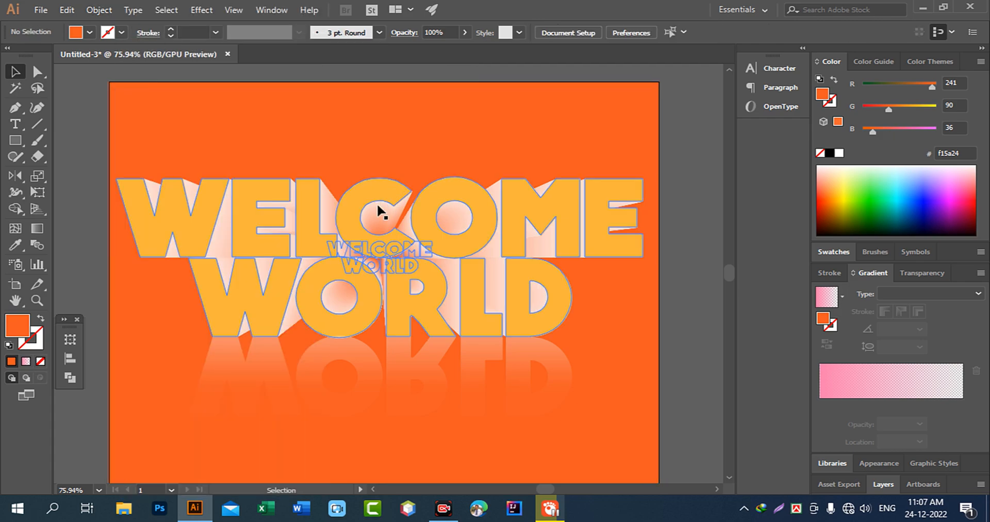
pyautogui.click(89, 33)
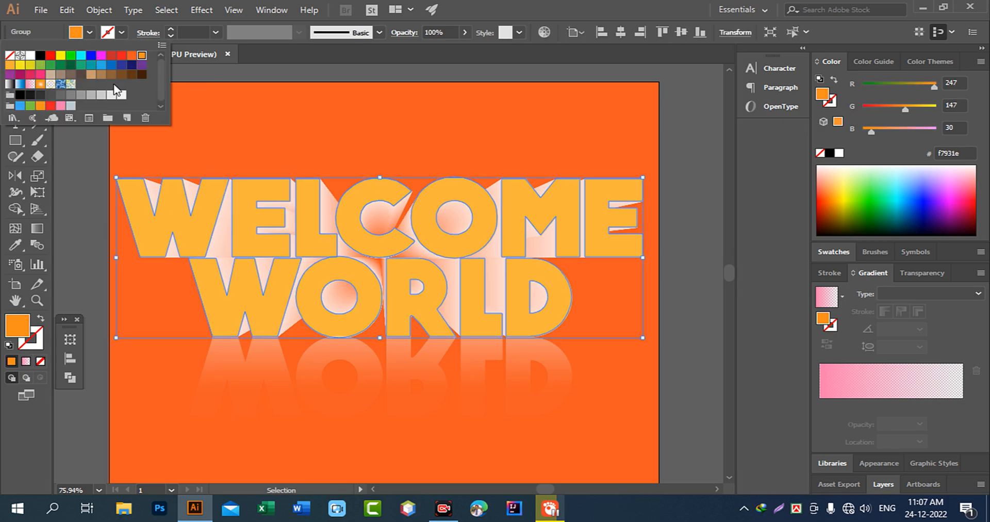
pyautogui.click(91, 95)
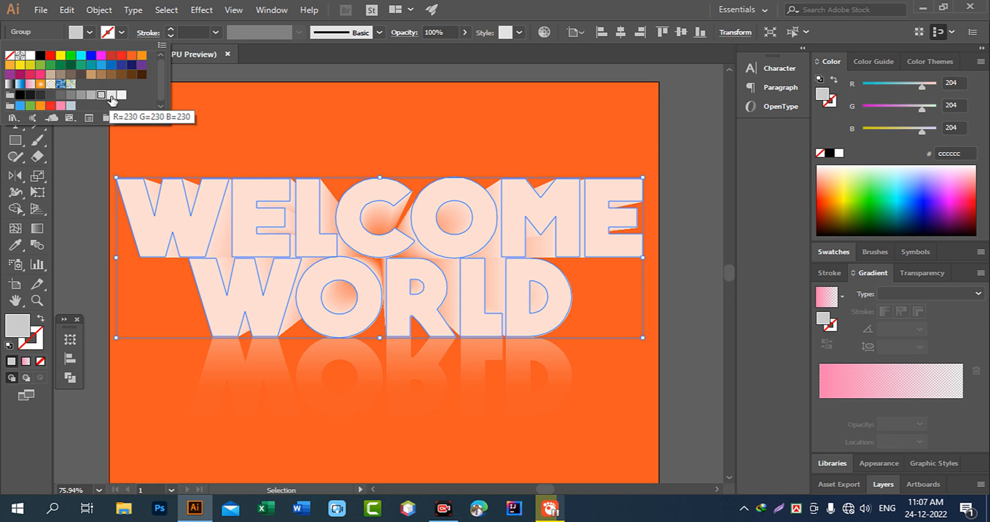
pyautogui.click(81, 95)
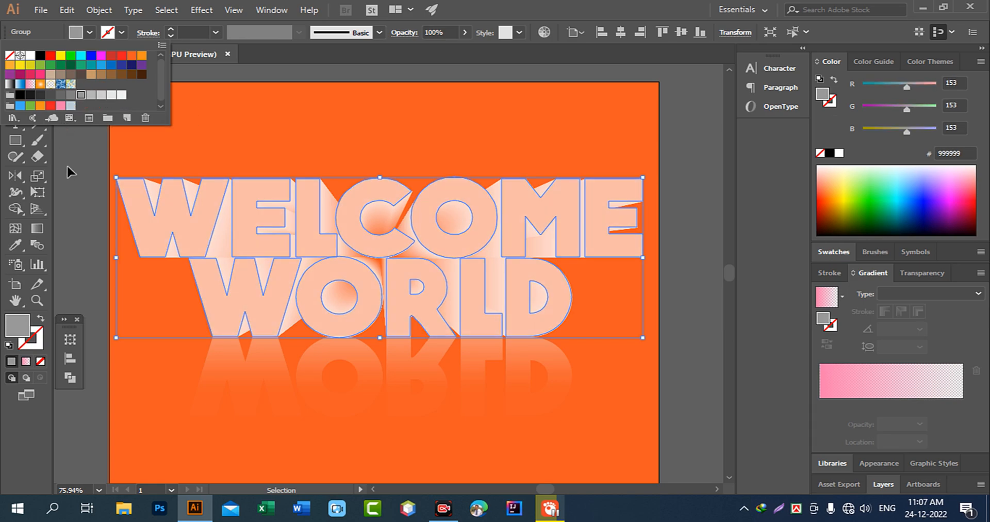
pyautogui.click(63, 162)
pyautogui.click(68, 186)
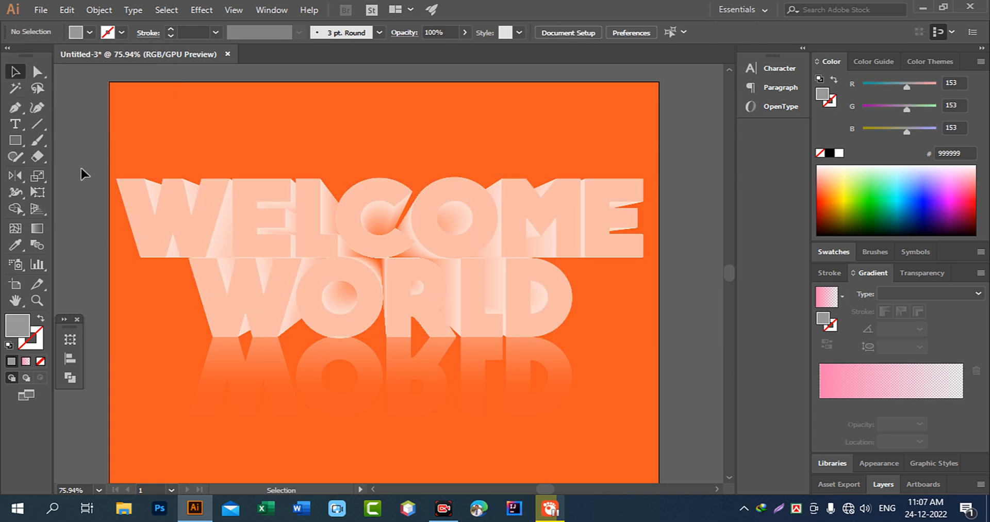